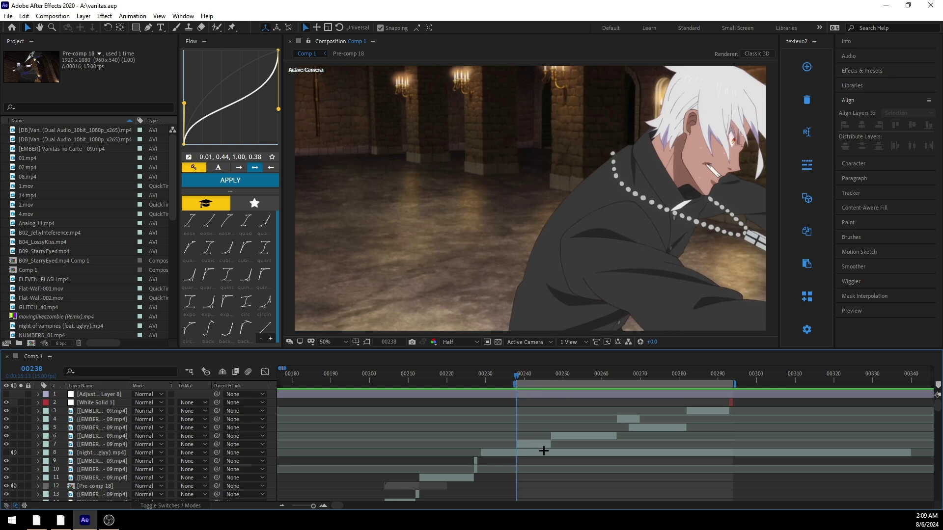
# Step: Preview the clip sequence from frame 238 and select the layer 7 footage clip
pyautogui.press('space')
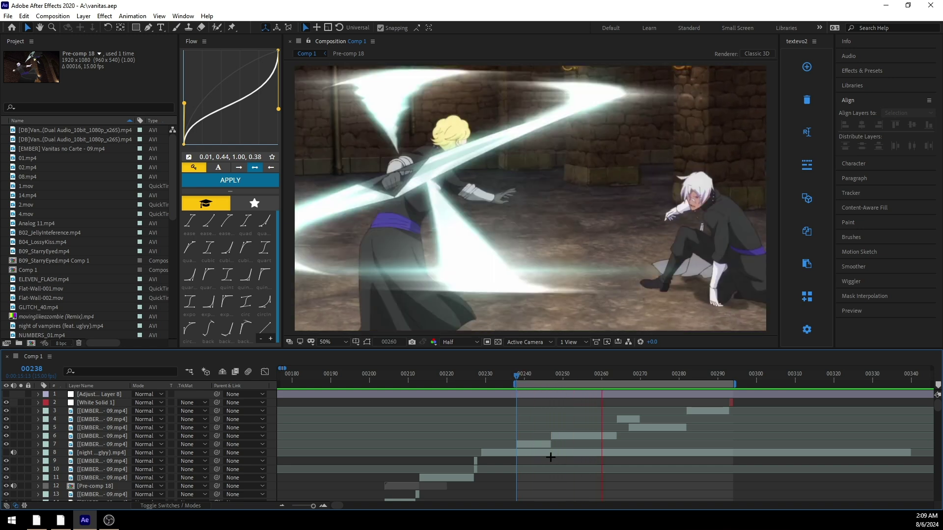
pyautogui.press('space')
pyautogui.press('s')
pyautogui.press('s')
pyautogui.click(536, 445)
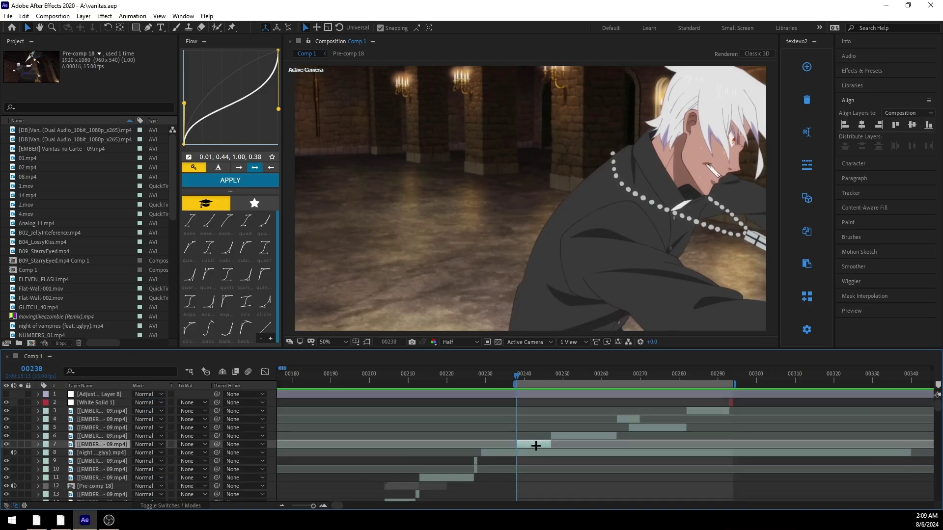
pyautogui.rightClick(535, 446)
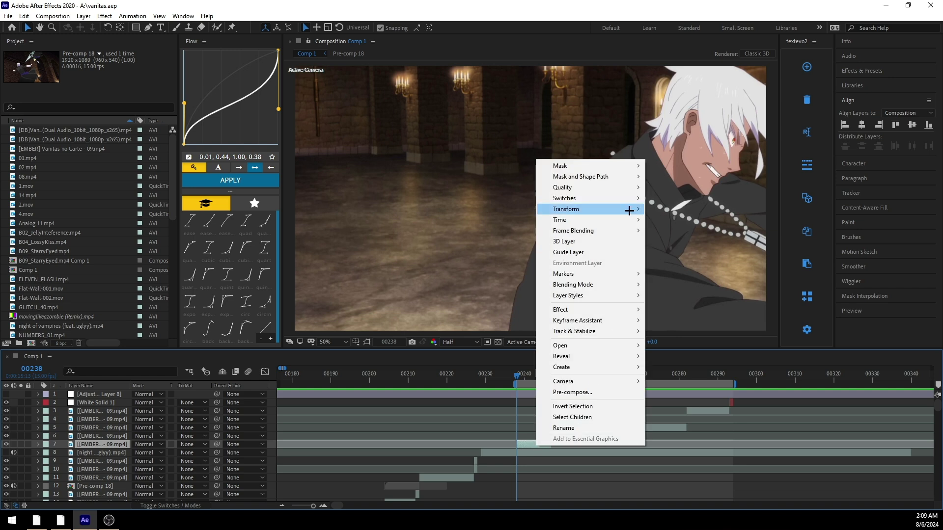
pyautogui.moveTo(627, 220)
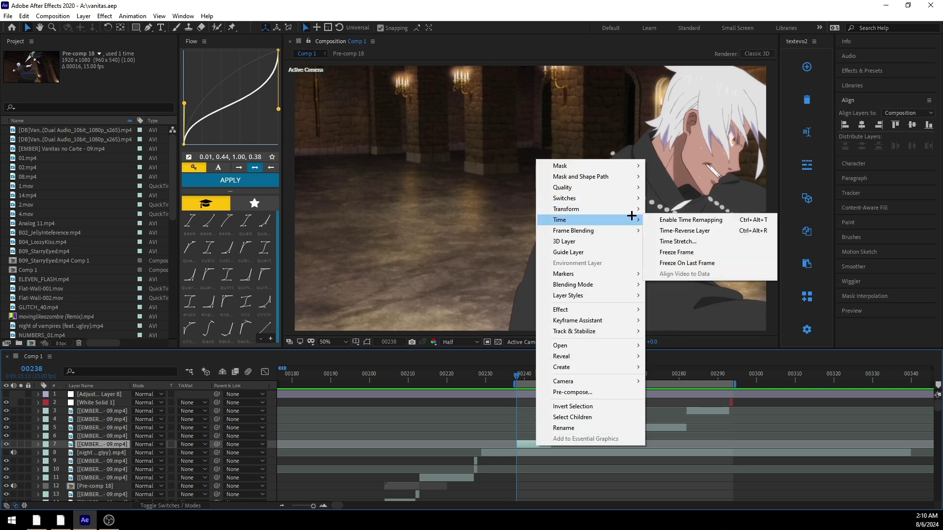
pyautogui.click(662, 220)
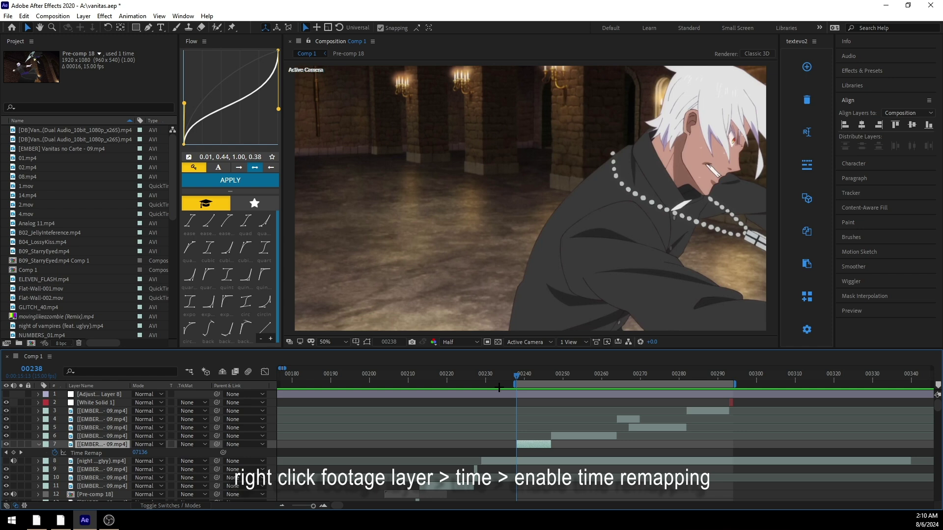
pyautogui.hotkey('ctrl', 'z')
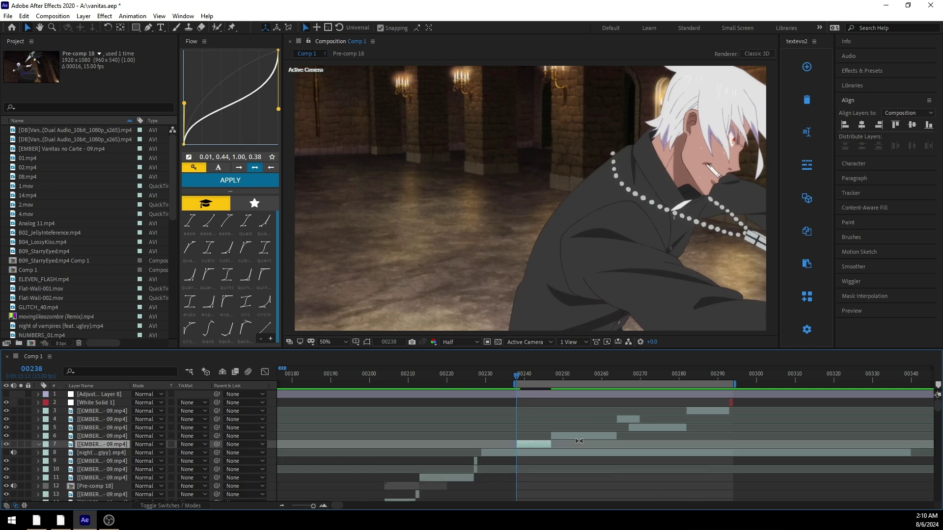
# Step: Enable time remapping on the layer 7 footage clip
pyautogui.hotkey('ctrl', 'alt', 't')
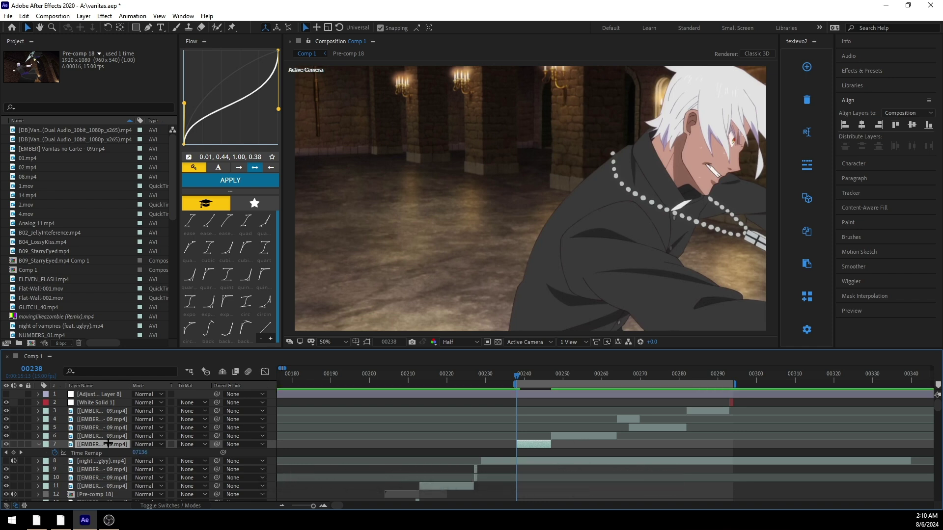
pyautogui.click(72, 454)
pyautogui.click(472, 440)
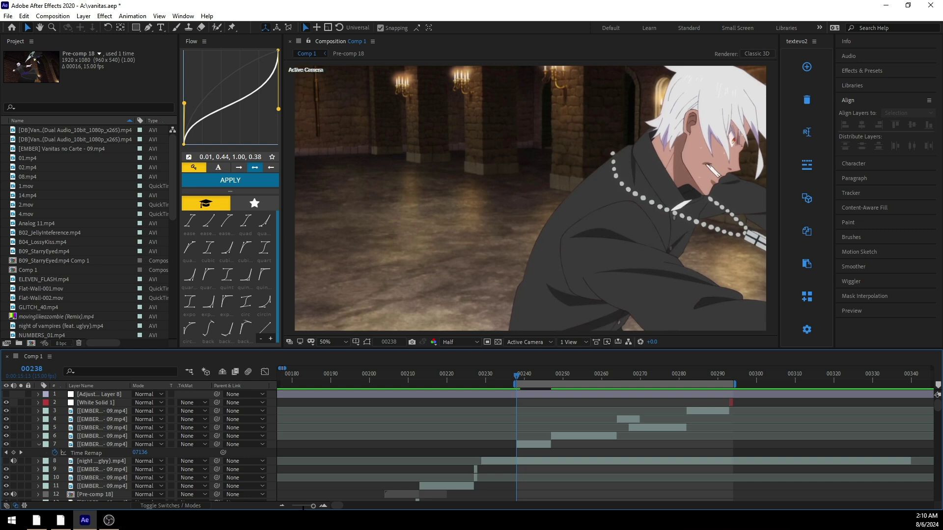
# Step: Add a Time Remap keyframe to the layer 7 clip at its first frame, 238
pyautogui.click(324, 506)
pyautogui.click(324, 506)
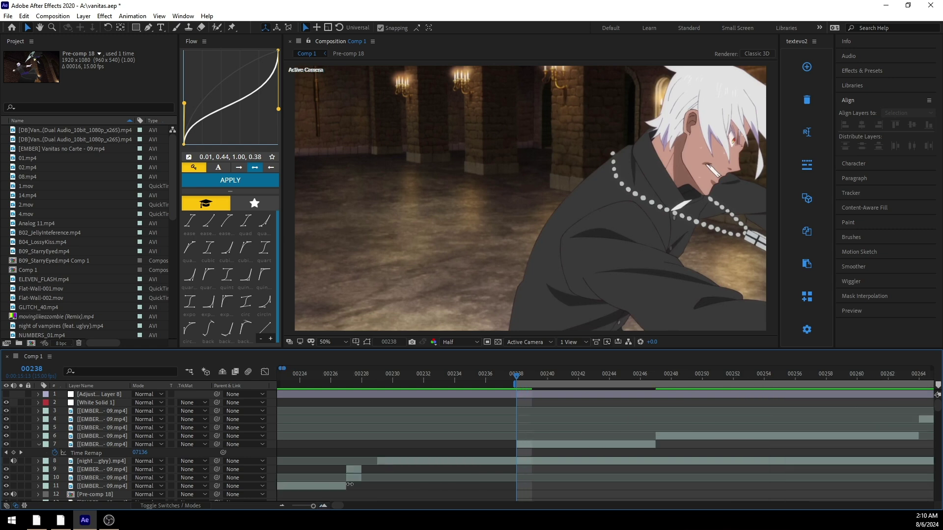
pyautogui.click(549, 444)
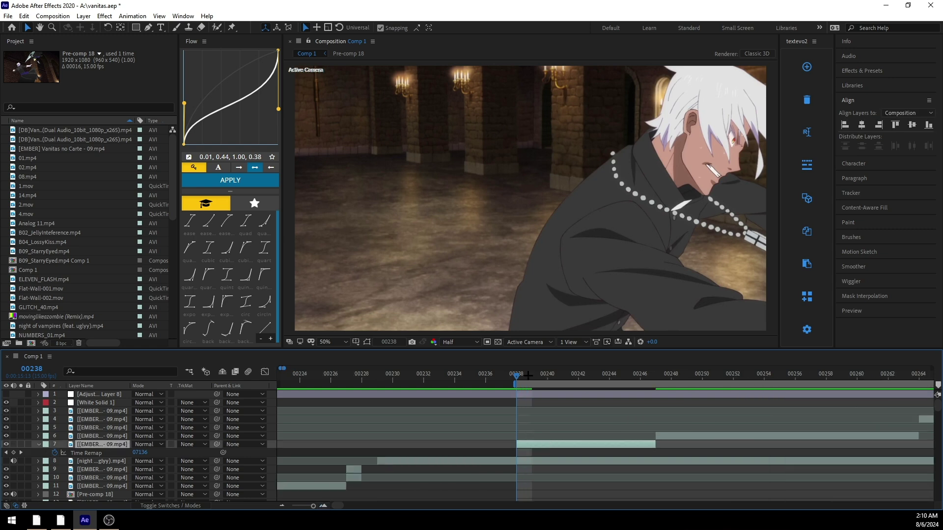
pyautogui.press('space')
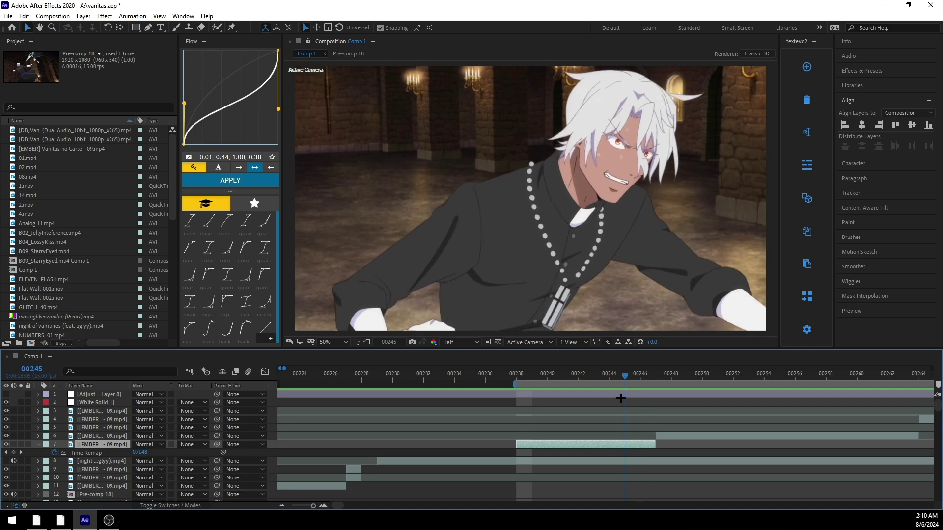
pyautogui.press('space')
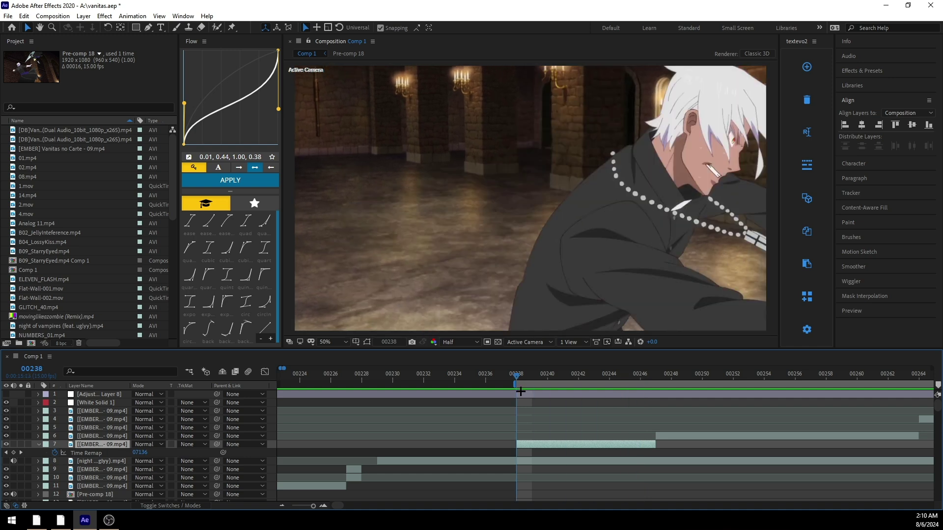
pyautogui.click(14, 452)
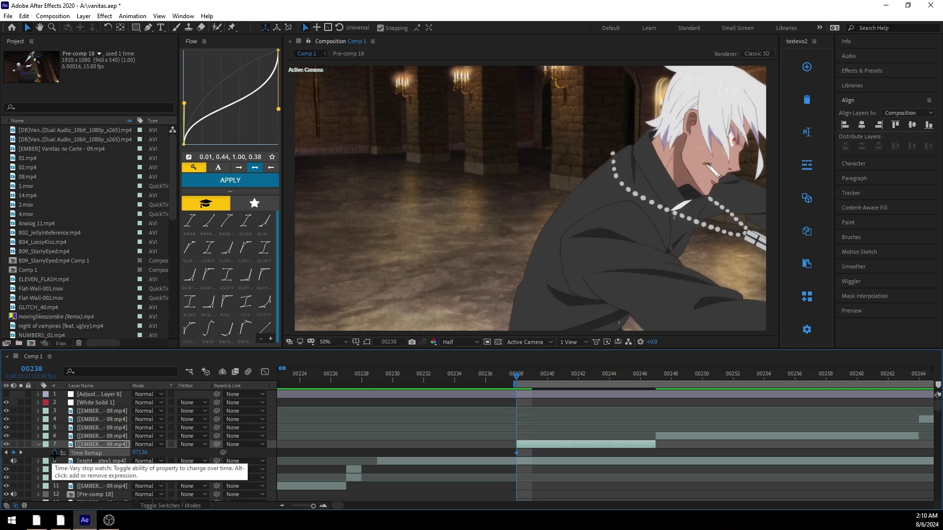
# Step: Add a second Time Remap keyframe to the layer 7 clip at frame 246
pyautogui.moveTo(535, 378); pyautogui.dragTo(640, 378)
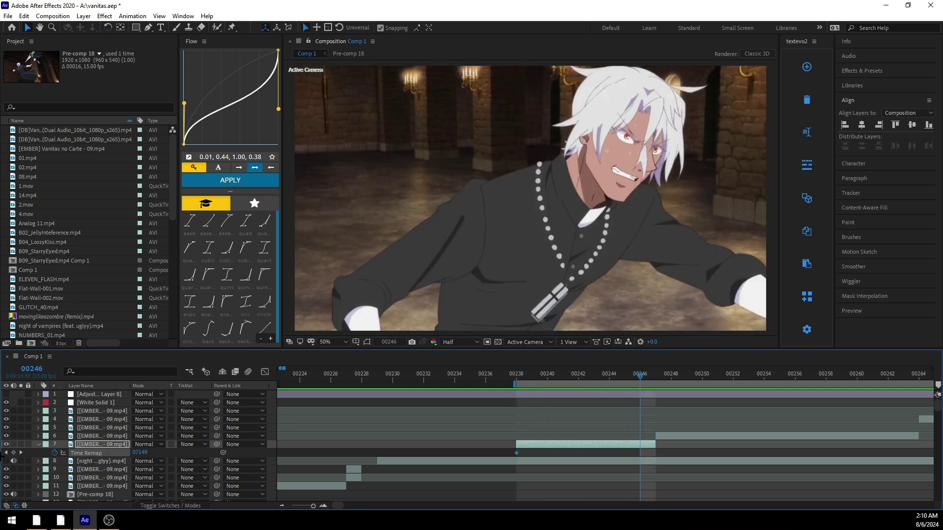
pyautogui.click(2, 457)
pyautogui.click(13, 453)
# Step: Ease both Time Remap keyframes of the layer 7 clip, and check the speed change in the Graph Editor with a playback
pyautogui.click(516, 377)
pyautogui.moveTo(668, 453); pyautogui.dragTo(497, 456)
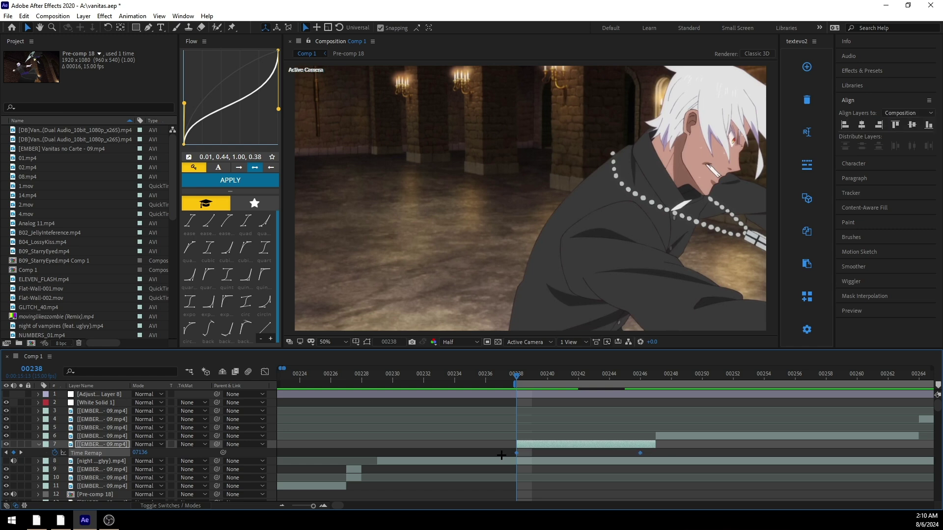
pyautogui.click(265, 372)
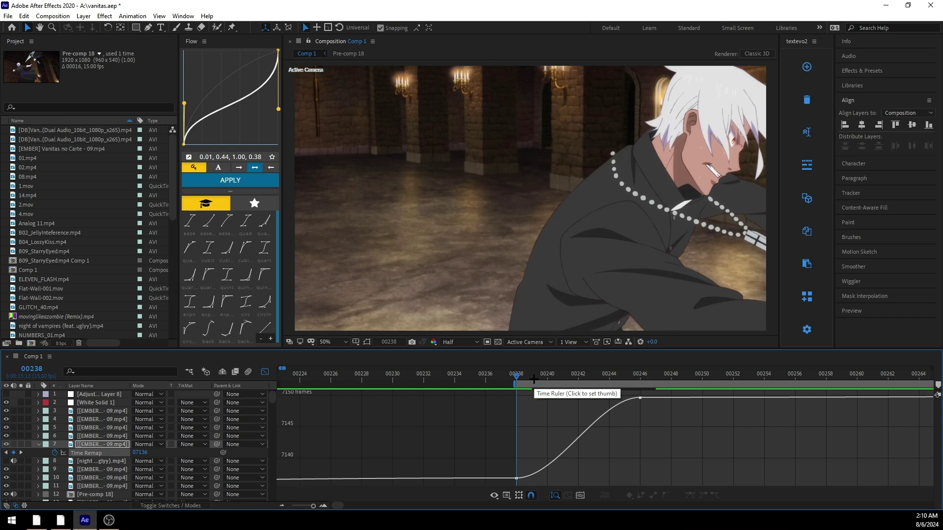
pyautogui.press('space')
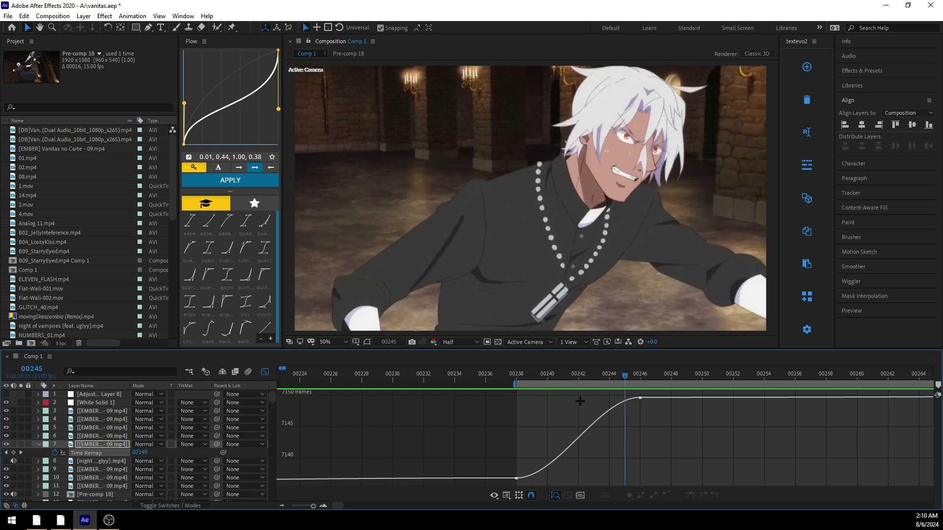
pyautogui.press('space')
pyautogui.click(264, 372)
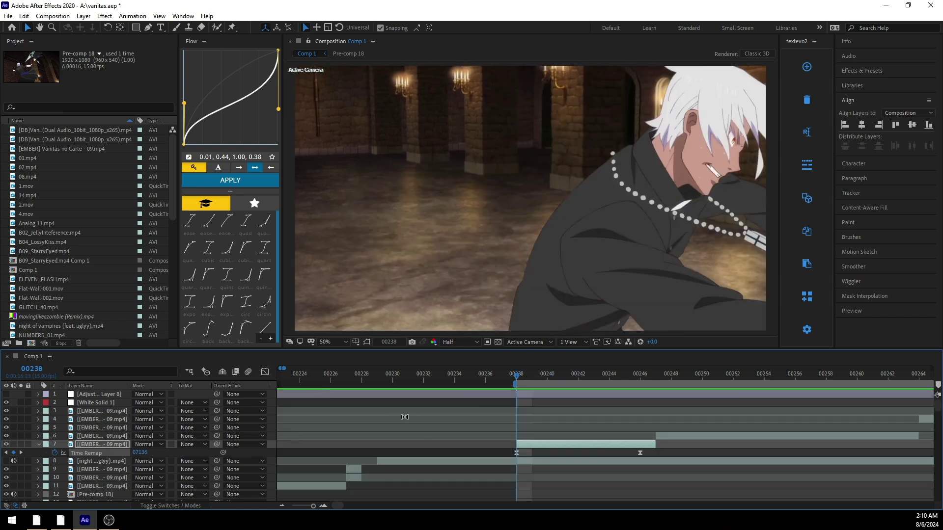
pyautogui.click(455, 448)
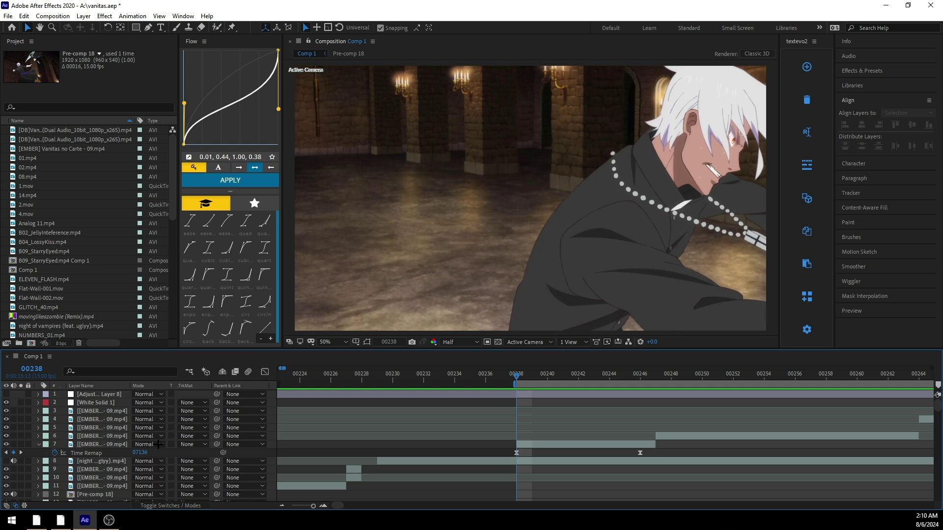
# Step: With layer 6 hidden, extend the end of the layer 7 clip to frame 250 and go to frame 249
pyautogui.moveTo(525, 377); pyautogui.dragTo(563, 377)
pyautogui.moveTo(517, 444); pyautogui.dragTo(470, 442)
pyautogui.moveTo(483, 377); pyautogui.dragTo(486, 378)
pyautogui.moveTo(485, 377); pyautogui.dragTo(471, 377)
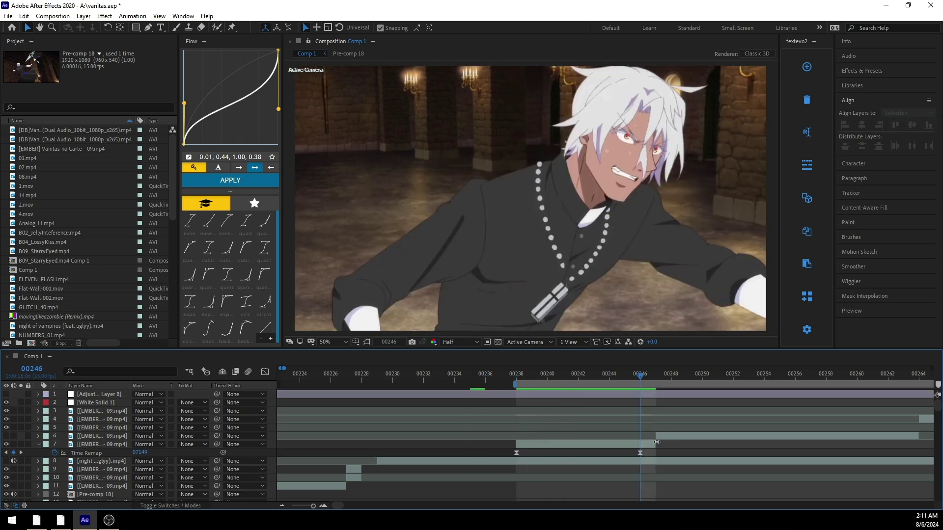
pyautogui.moveTo(656, 444); pyautogui.dragTo(704, 441)
pyautogui.press('pagedown')
pyautogui.press('pagedown')
pyautogui.press('pagedown')
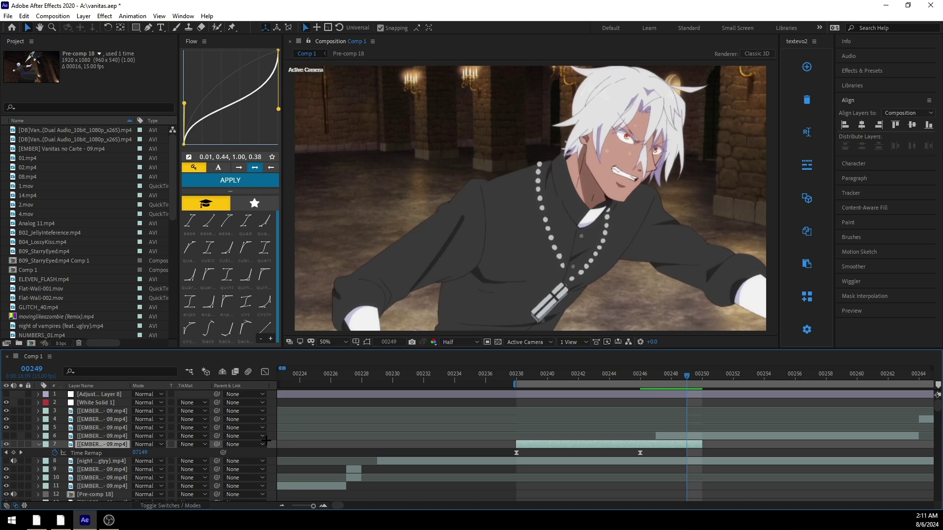
# Step: Try adding a Time Remap keyframe with the value 07156 at frame 249 of the layer 7 clip
pyautogui.moveTo(142, 453)
pyautogui.mouseDown()
pyautogui.moveTo(184, 452)
pyautogui.moveTo(149, 442)
pyautogui.moveTo(158, 453)
pyautogui.mouseUp()
pyautogui.click(148, 443)
pyautogui.click(153, 446)
pyautogui.click(151, 453)
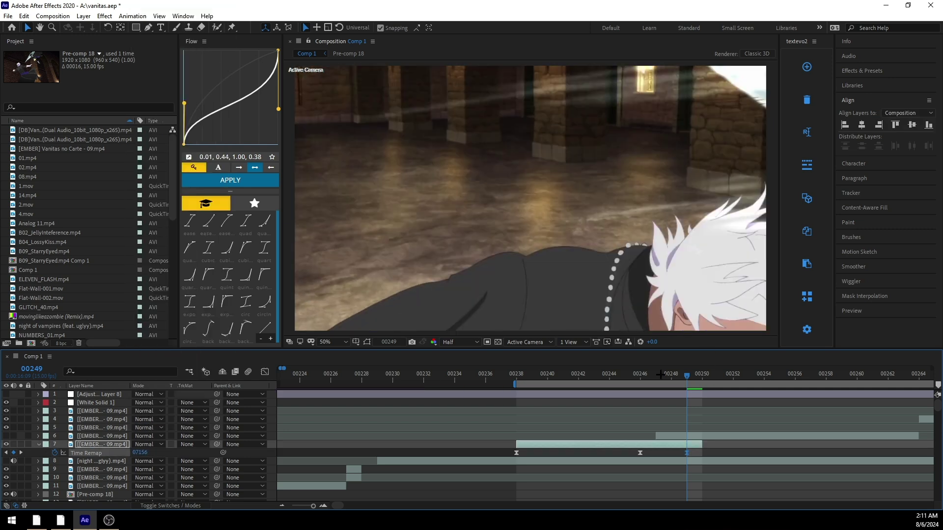
# Step: Remove the extra Time Remap keyframe, trim the layer 7 clip back to frame 247 and show layer 6 again
pyautogui.moveTo(702, 445); pyautogui.dragTo(657, 447)
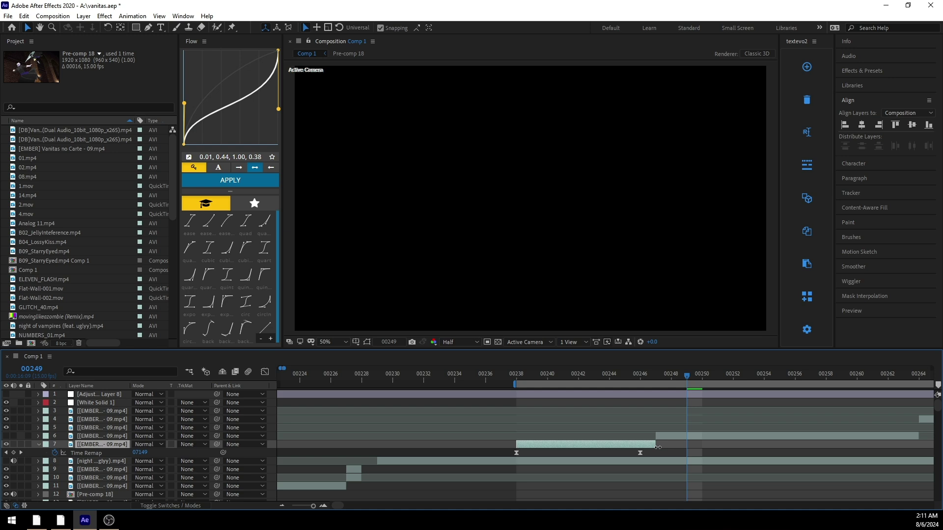
pyautogui.moveTo(633, 389); pyautogui.dragTo(656, 389)
pyautogui.click(664, 435)
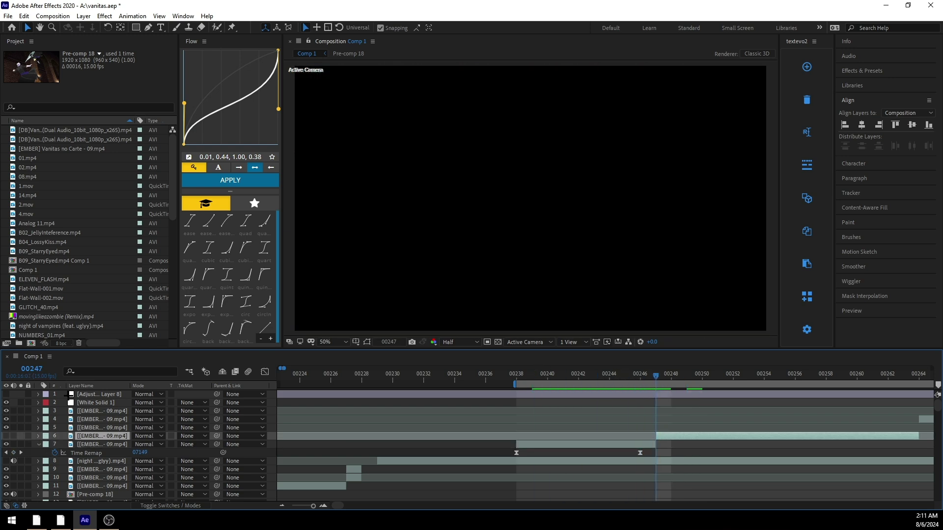
pyautogui.click(7, 436)
# Step: Review the layer 7 clip's motion between its two Time Remap keyframes at frames 238 and 246
pyautogui.moveTo(660, 378); pyautogui.dragTo(639, 379)
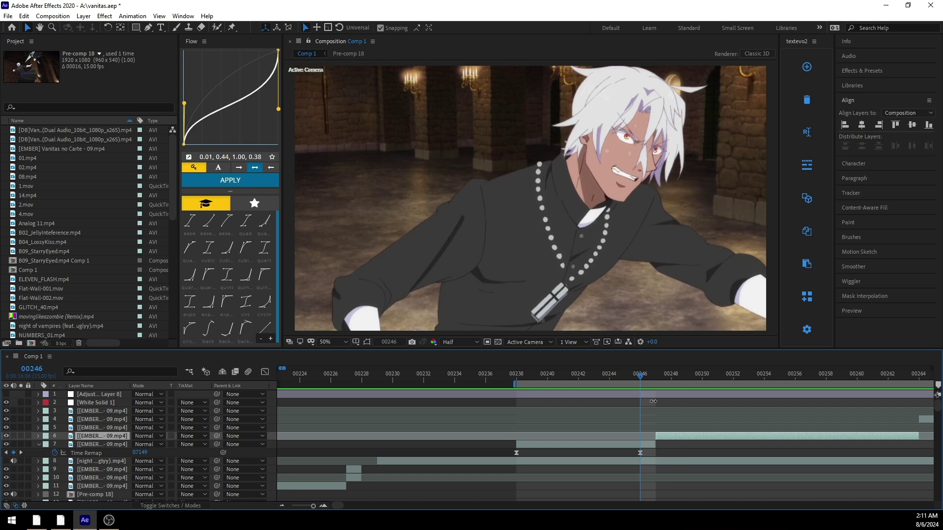
pyautogui.click(679, 453)
pyautogui.press('space')
pyautogui.press('space')
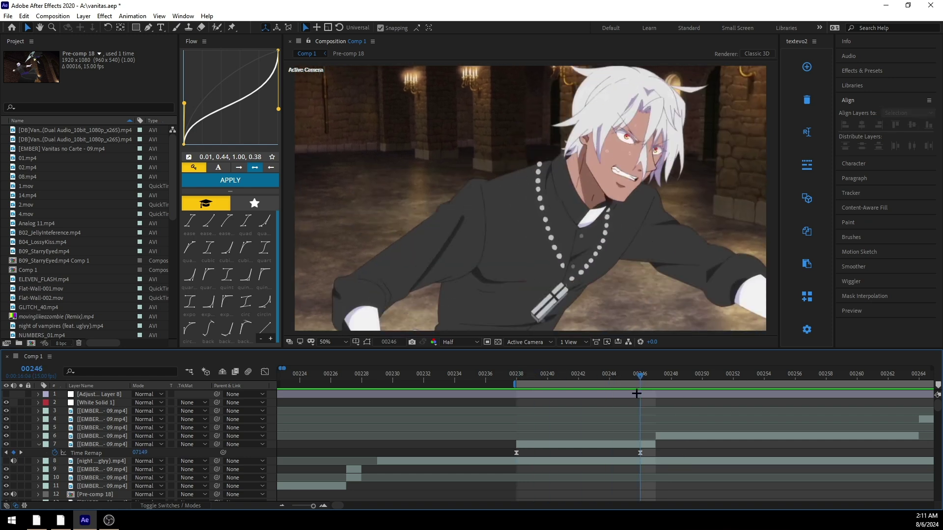
pyautogui.click(667, 441)
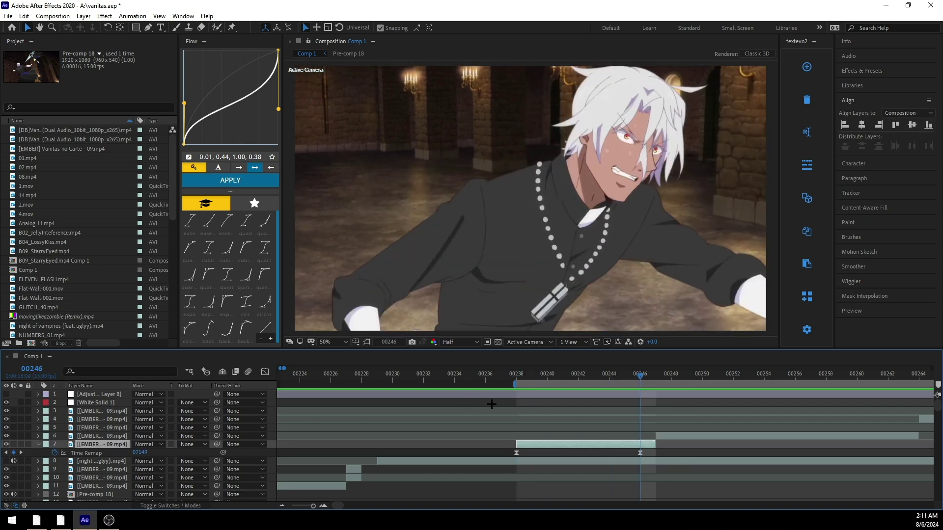
pyautogui.click(678, 448)
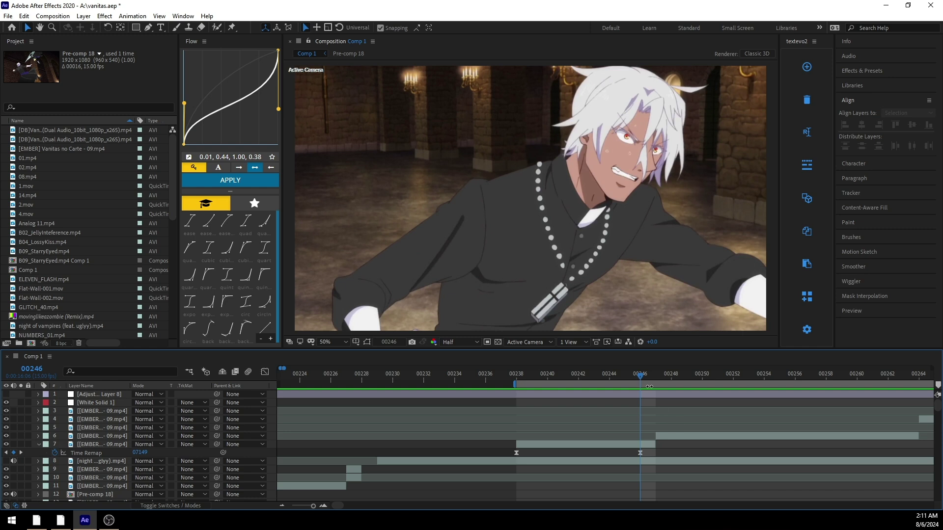
pyautogui.press('space')
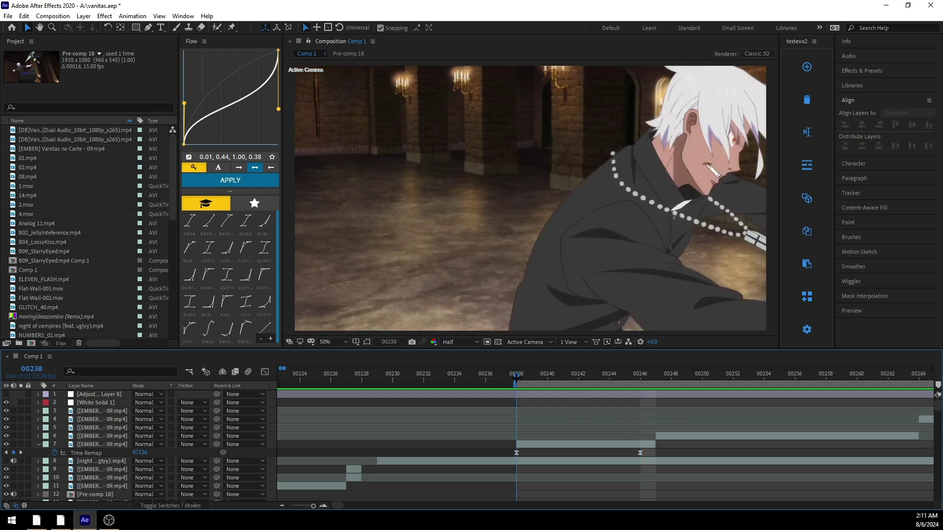
pyautogui.press('space')
# Step: Set the layer 7 clip's Time Remap keyframe at frame 246 to 07156
pyautogui.moveTo(633, 400)
pyautogui.mouseDown()
pyautogui.moveTo(649, 402)
pyautogui.moveTo(633, 404)
pyautogui.mouseUp()
pyautogui.click(641, 440)
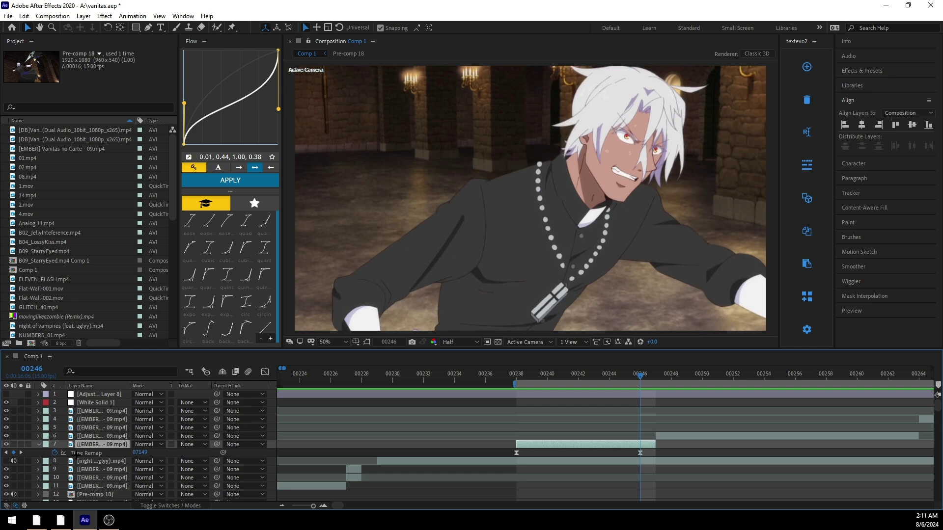
pyautogui.click(640, 453)
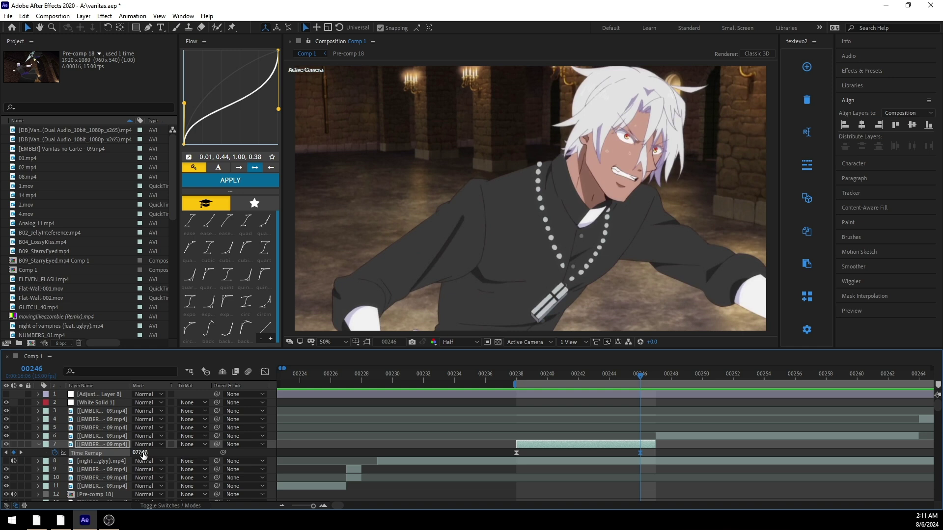
pyautogui.moveTo(143, 454); pyautogui.dragTo(177, 455)
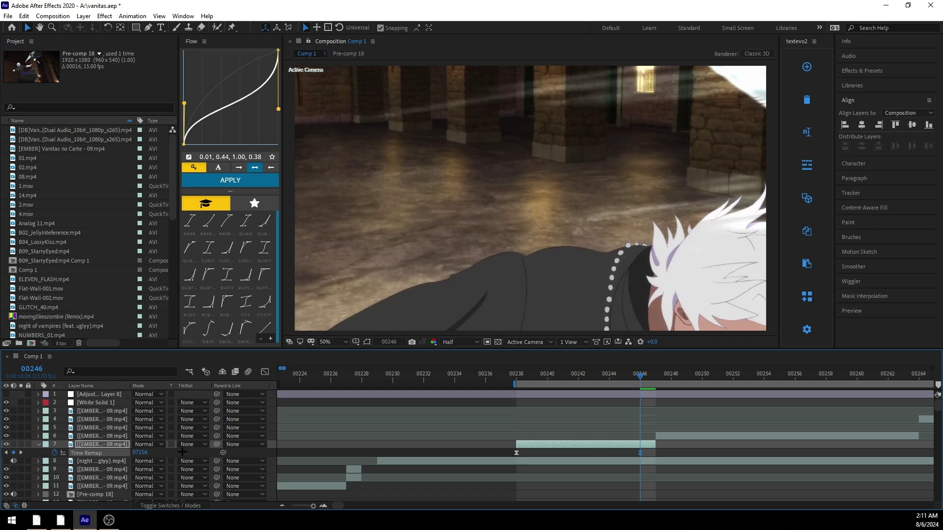
# Step: Play back the retimed layer 7 clip, and scrub through the following layer 6 clip up to frame 264
pyautogui.moveTo(626, 378); pyautogui.dragTo(526, 374)
pyautogui.press('space')
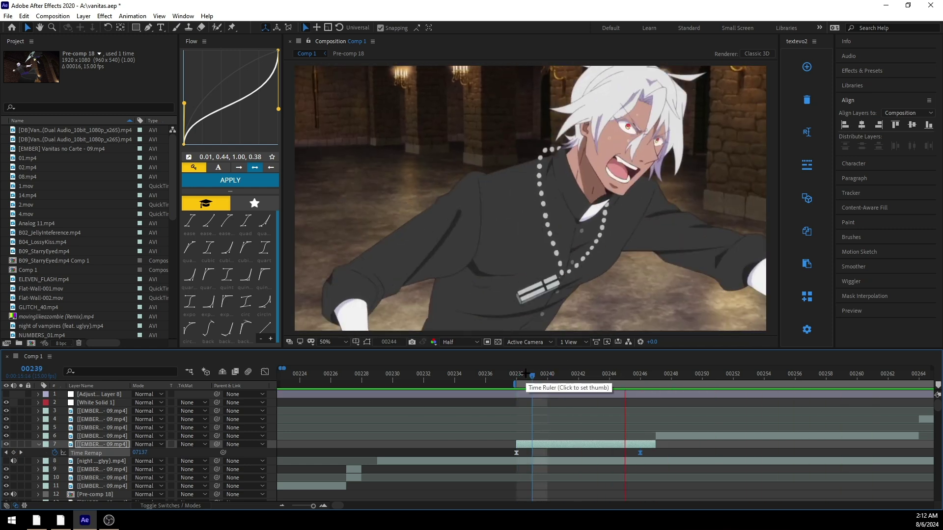
pyautogui.moveTo(526, 374); pyautogui.dragTo(655, 398)
pyautogui.click(664, 428)
pyautogui.click(674, 441)
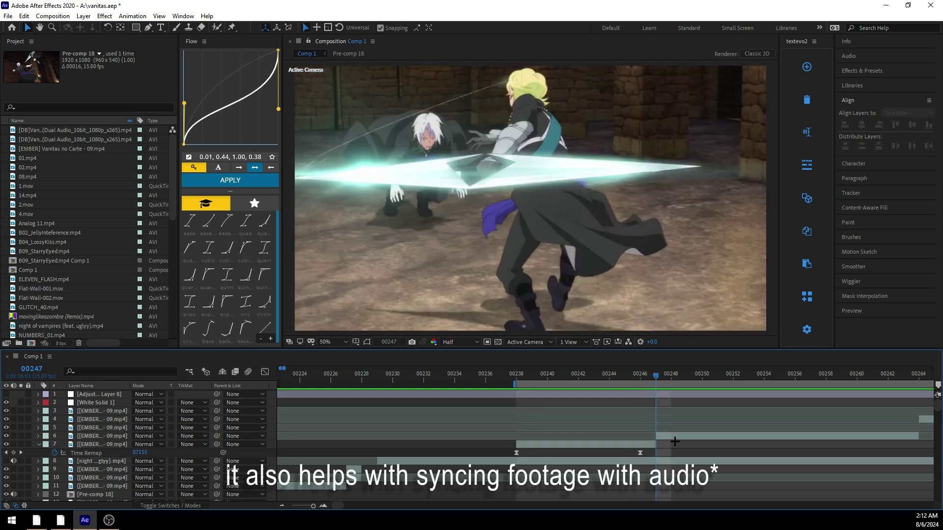
pyautogui.click(674, 438)
pyautogui.moveTo(657, 377); pyautogui.dragTo(918, 416)
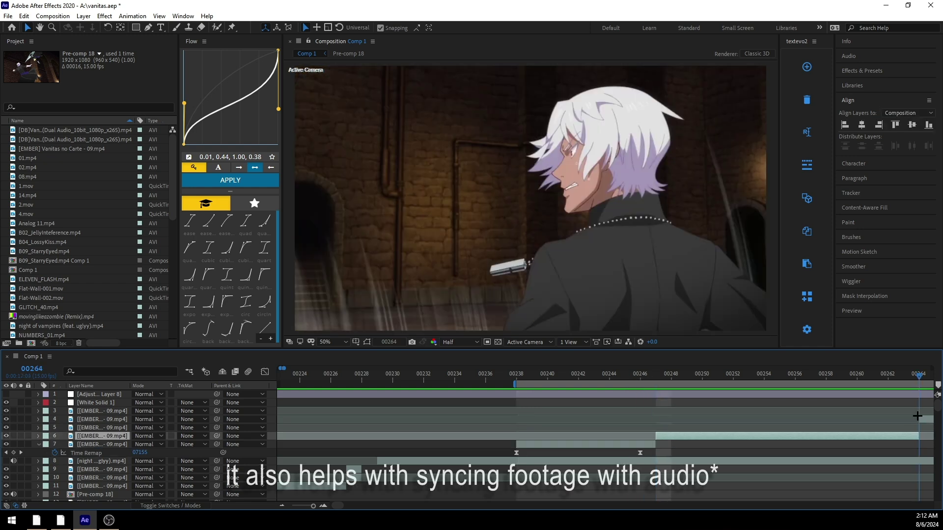
# Step: Play back the layer 6 clip from frame 247 to review its unretimed motion
pyautogui.press('space')
pyautogui.click(656, 384)
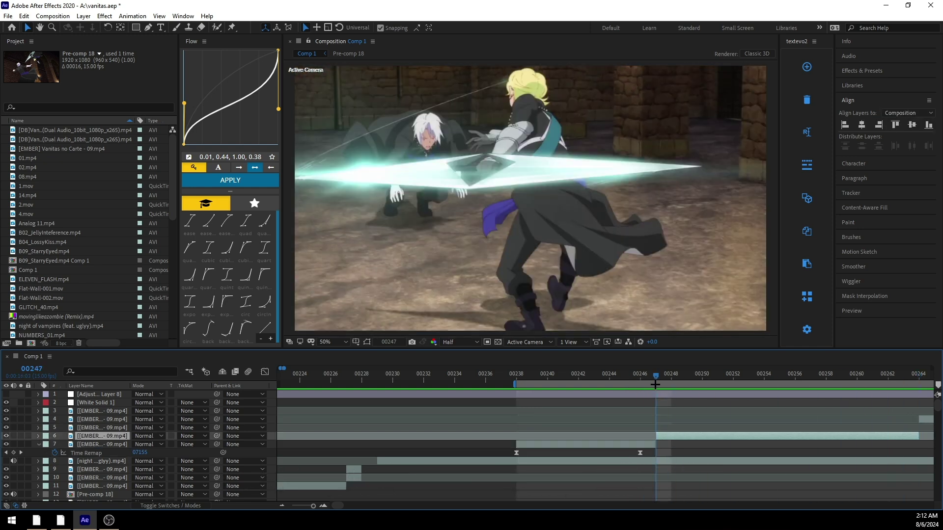
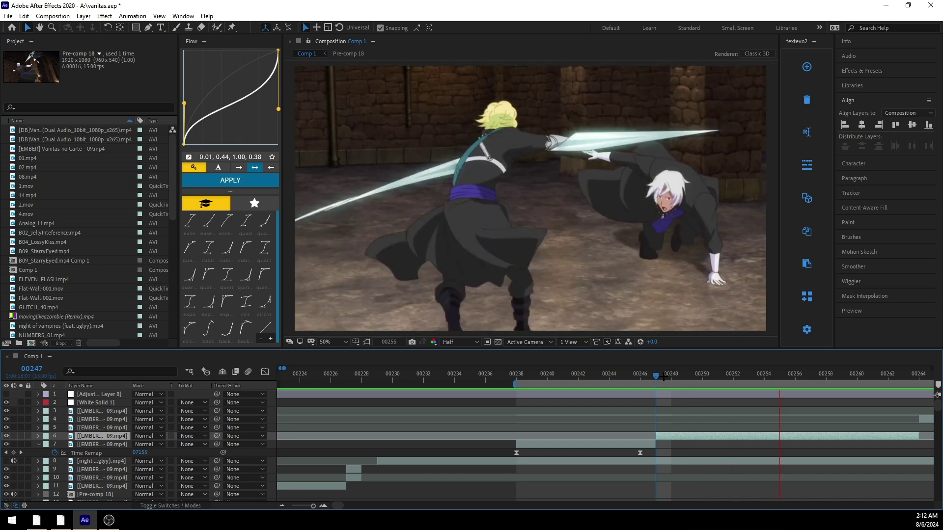
pyautogui.press('space')
pyautogui.moveTo(664, 377); pyautogui.dragTo(521, 392)
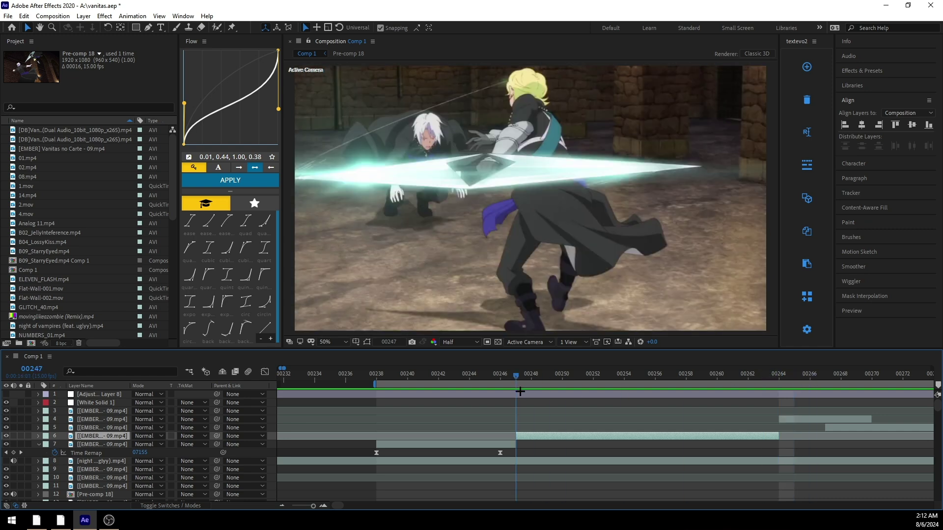
# Step: Enable time remapping on the layer 6 clip and add Time Remap keyframes at frames 247 and 263
pyautogui.press('u')
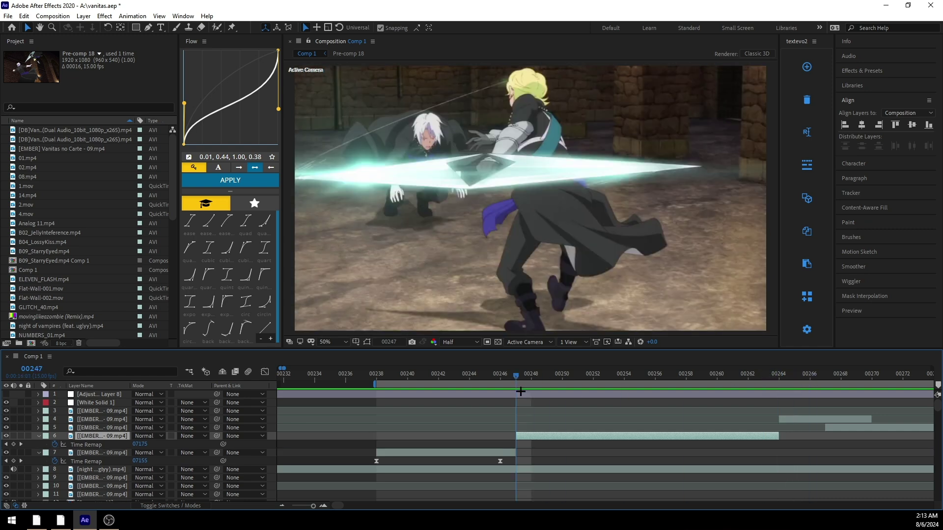
pyautogui.hotkey('ctrl', 'space')
pyautogui.press('Escape')
pyautogui.click(13, 444)
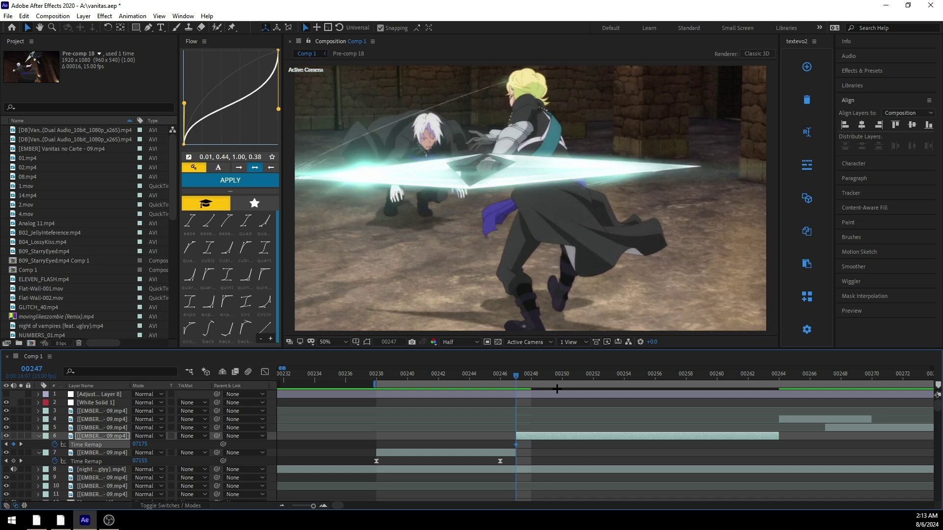
pyautogui.press('space')
pyautogui.press('space')
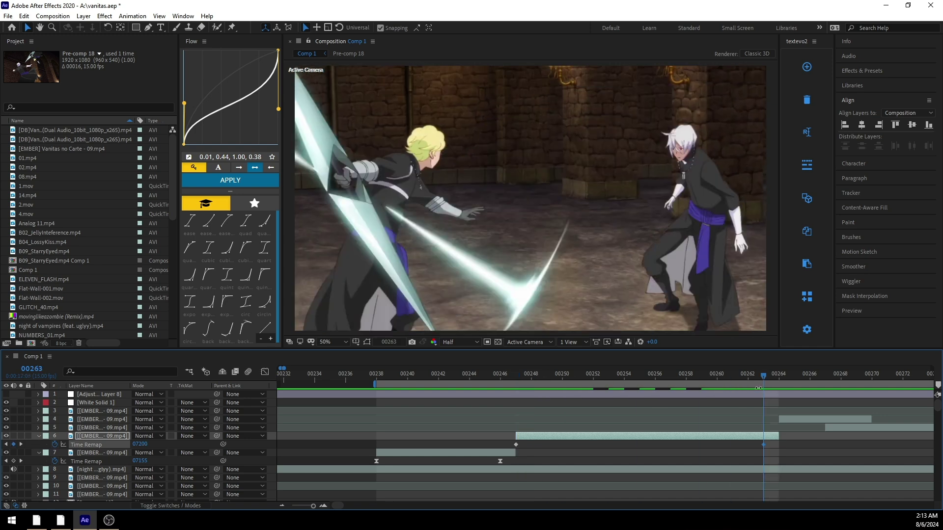
# Step: Play back the layer 6 clip and try adjusting its Time Remap value at frame 263
pyautogui.moveTo(716, 374); pyautogui.dragTo(517, 392)
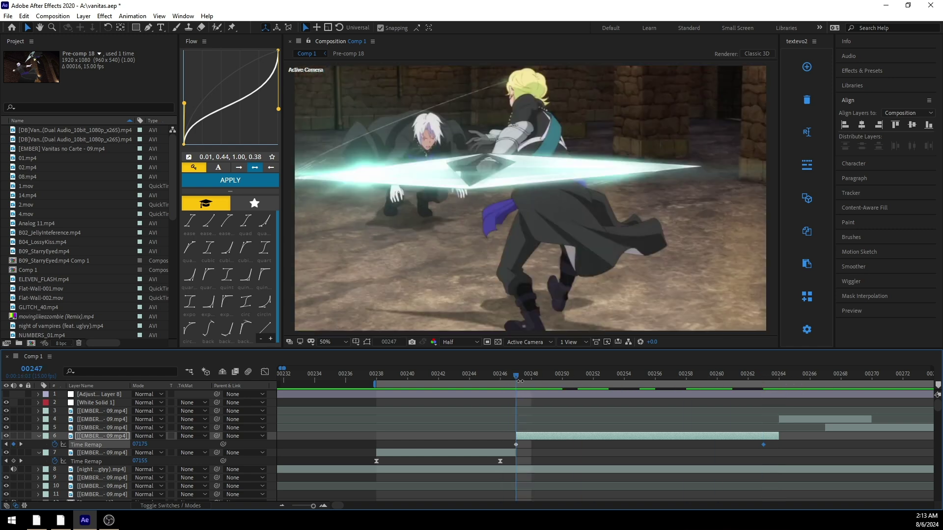
pyautogui.press('space')
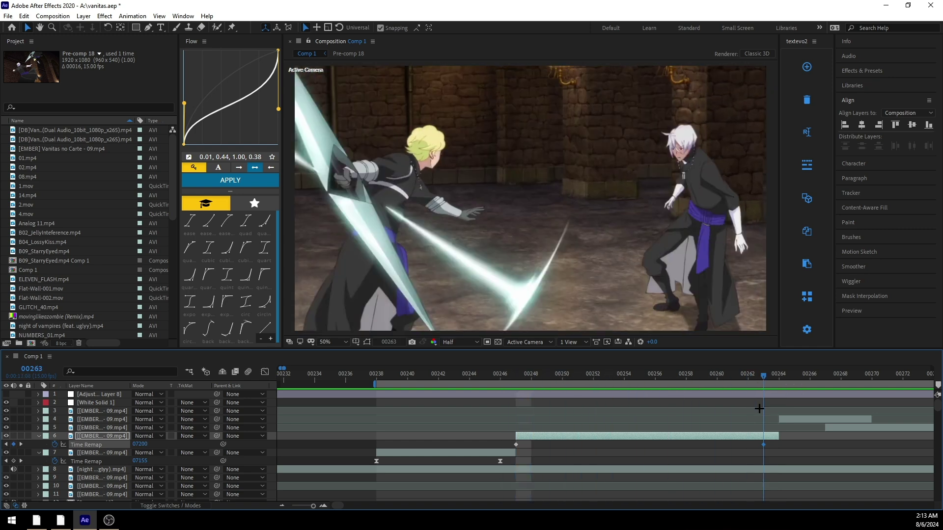
pyautogui.moveTo(140, 444); pyautogui.dragTo(169, 425)
pyautogui.press('space')
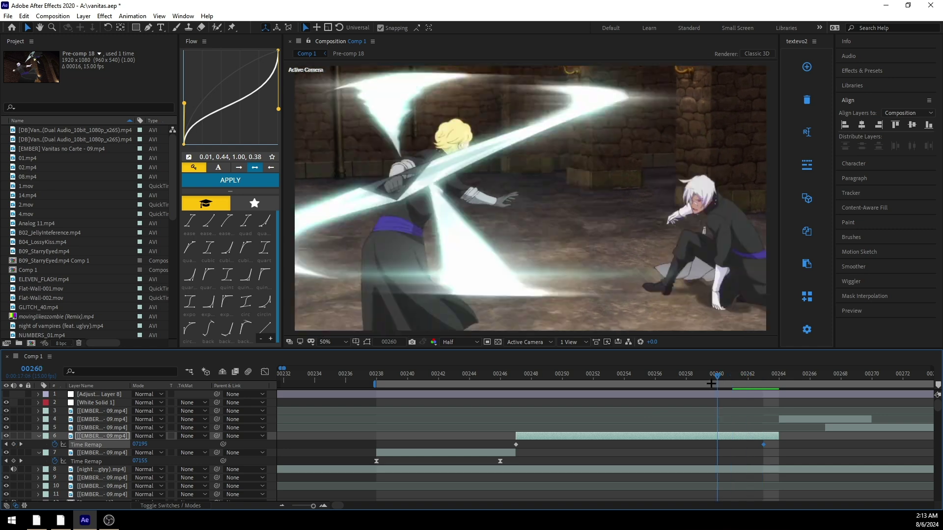
# Step: Compare the frames around the cut from the layer 6 clip to the layer 4 clip at frame 264
pyautogui.press('pagedown')
pyautogui.press('pagedown')
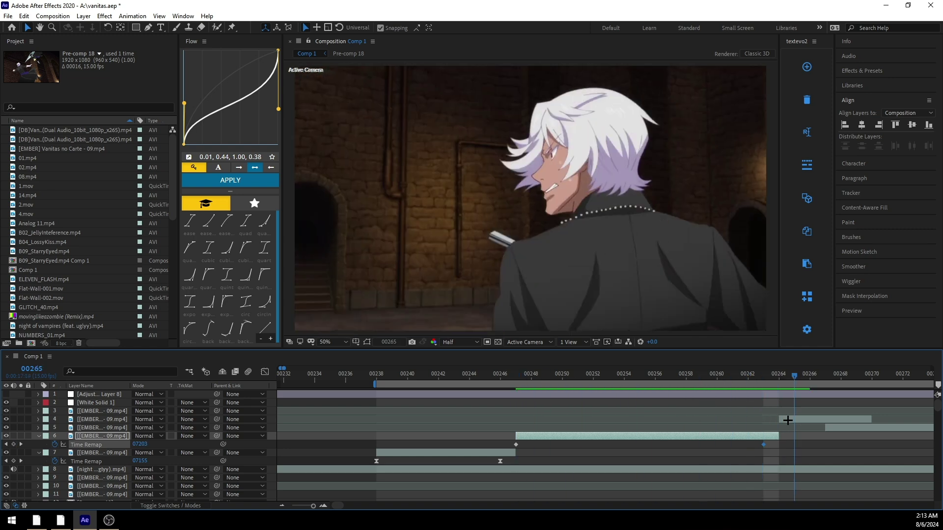
pyautogui.press('pageup')
pyautogui.click(775, 420)
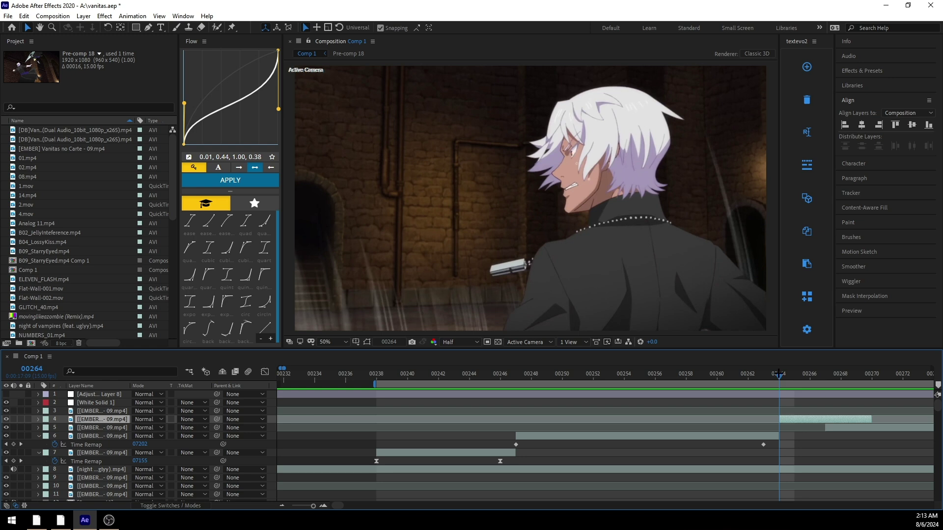
pyautogui.press('pageup')
pyautogui.click(794, 452)
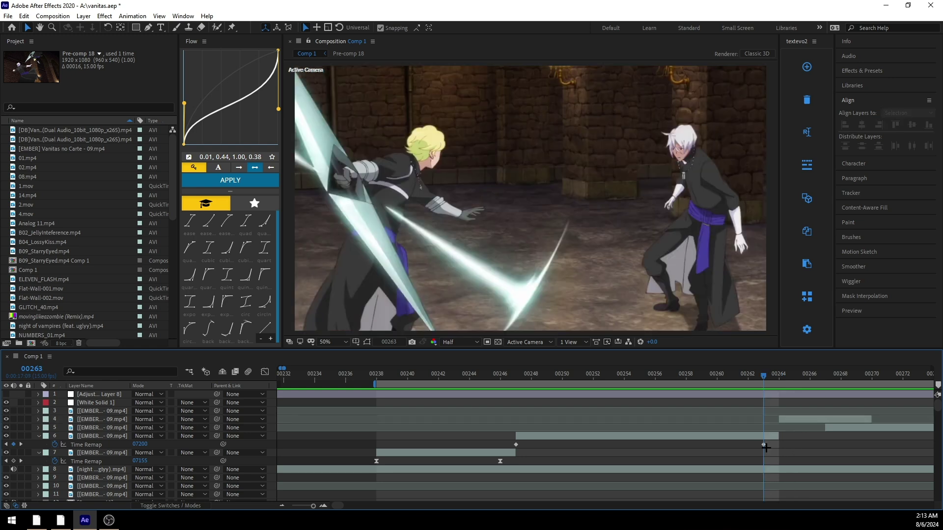
# Step: Move the layer 6 clip's Time Remap keyframe from frame 263 to frame 261
pyautogui.click(764, 446)
pyautogui.moveTo(759, 445); pyautogui.dragTo(735, 444)
pyautogui.click(756, 445)
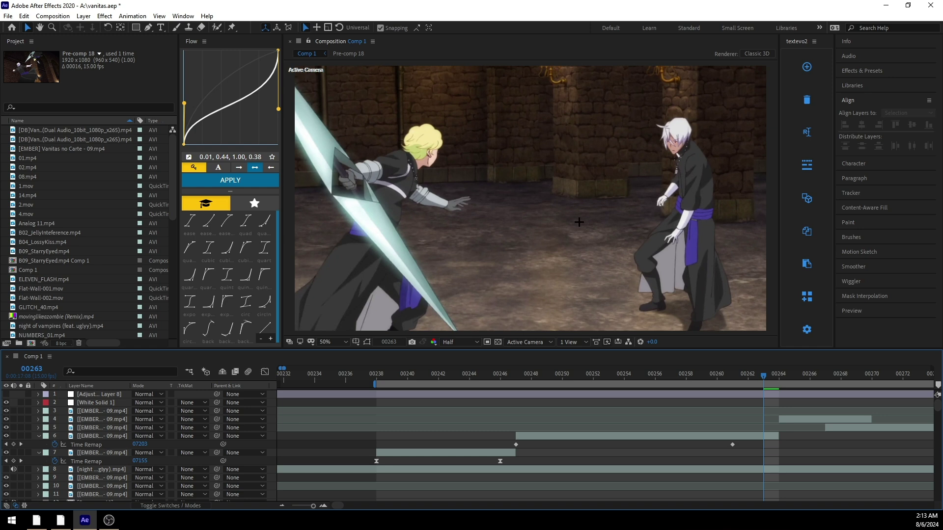
pyautogui.click(251, 168)
pyautogui.click(102, 428)
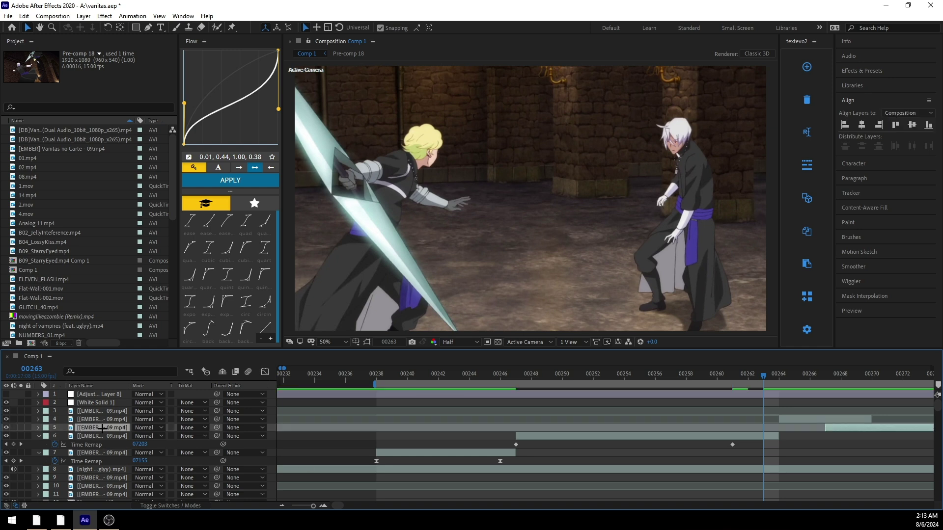
pyautogui.click(118, 435)
pyautogui.press('F2')
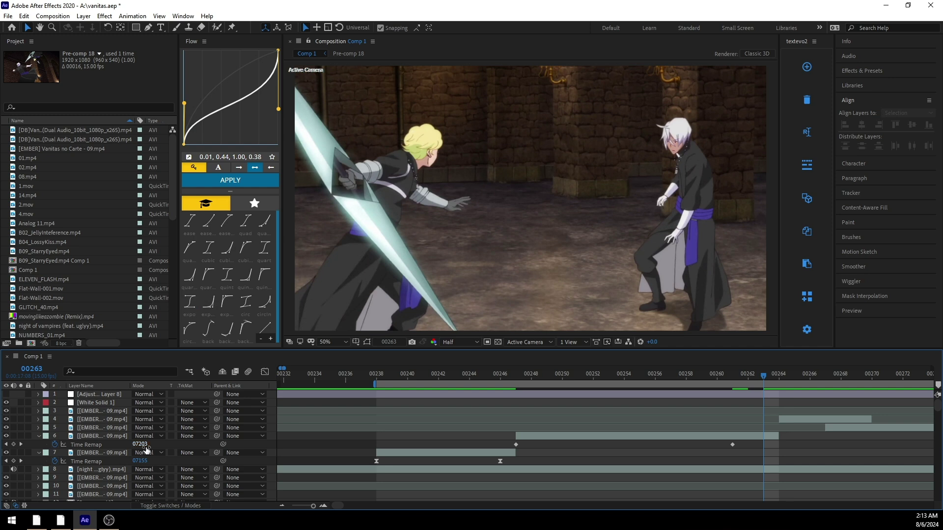
# Step: Add a Time Remap keyframe of 07192 at frame 263 on the layer 6 clip and play it back from frame 247
pyautogui.moveTo(145, 445); pyautogui.dragTo(76, 431)
pyautogui.press('space')
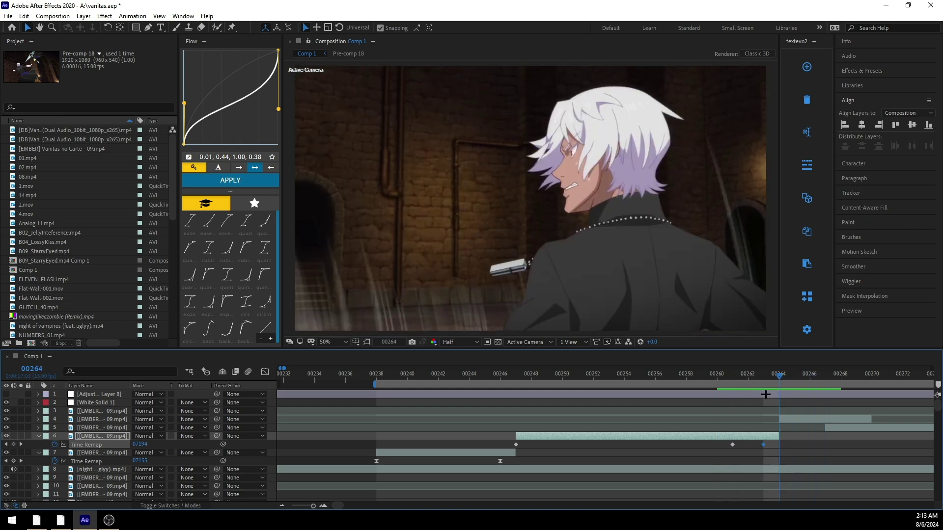
pyautogui.click(512, 373)
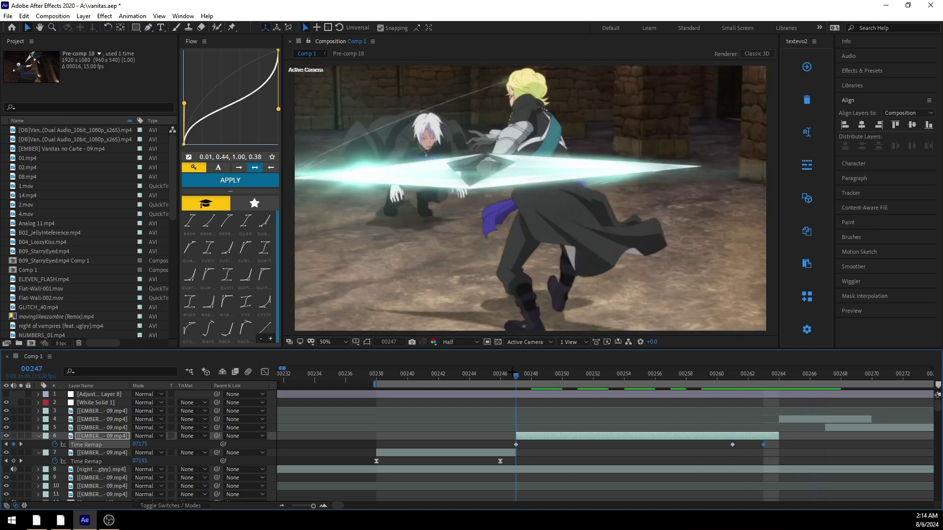
pyautogui.press('space')
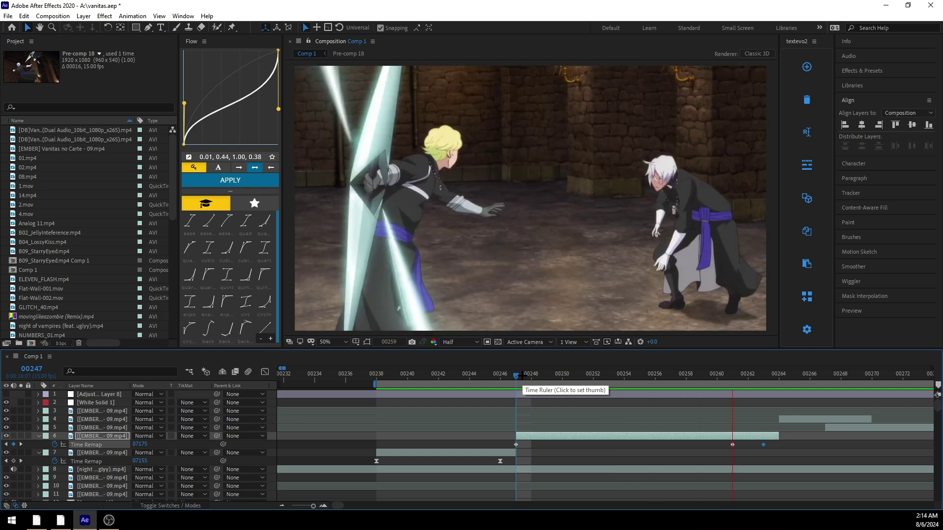
pyautogui.press('space')
# Step: Set the layer 6 clip's Time Remap keyframe at frame 263 to 07189 and review the motion leading to it
pyautogui.moveTo(555, 376); pyautogui.dragTo(758, 400)
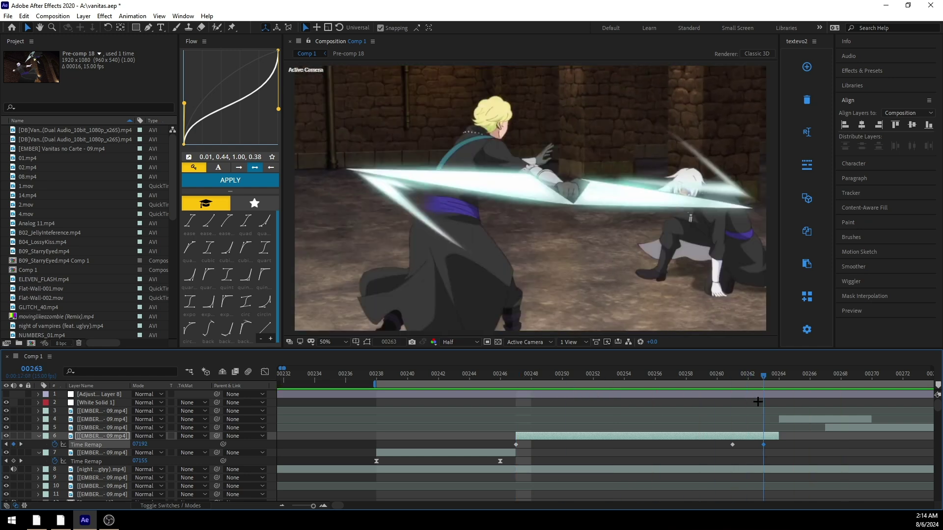
pyautogui.moveTo(142, 441); pyautogui.dragTo(140, 441)
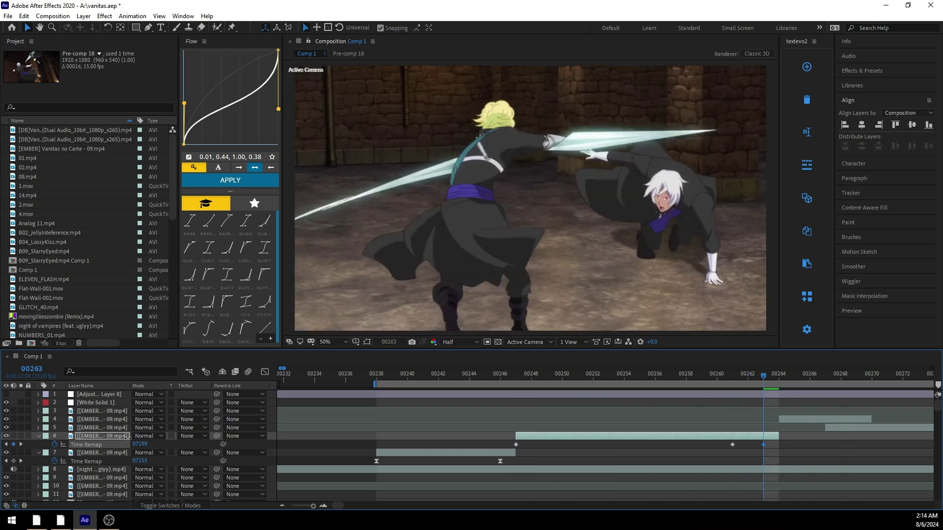
pyautogui.moveTo(764, 375); pyautogui.dragTo(733, 375)
pyautogui.press('space')
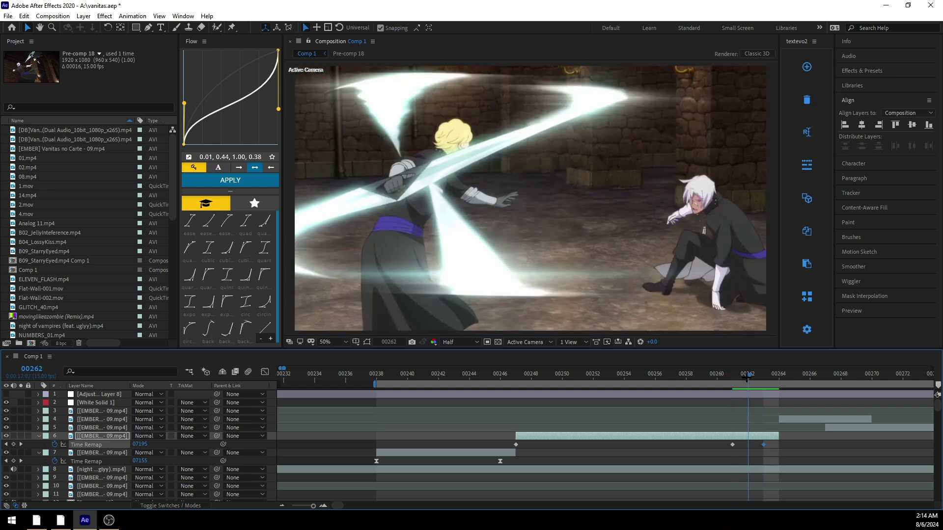
pyautogui.click(562, 375)
# Step: Set the layer 6 clip's Time Remap keyframe at frame 263 to 07176 and play the clip from frame 247
pyautogui.moveTo(584, 375); pyautogui.dragTo(764, 404)
pyautogui.moveTo(141, 445); pyautogui.dragTo(120, 440)
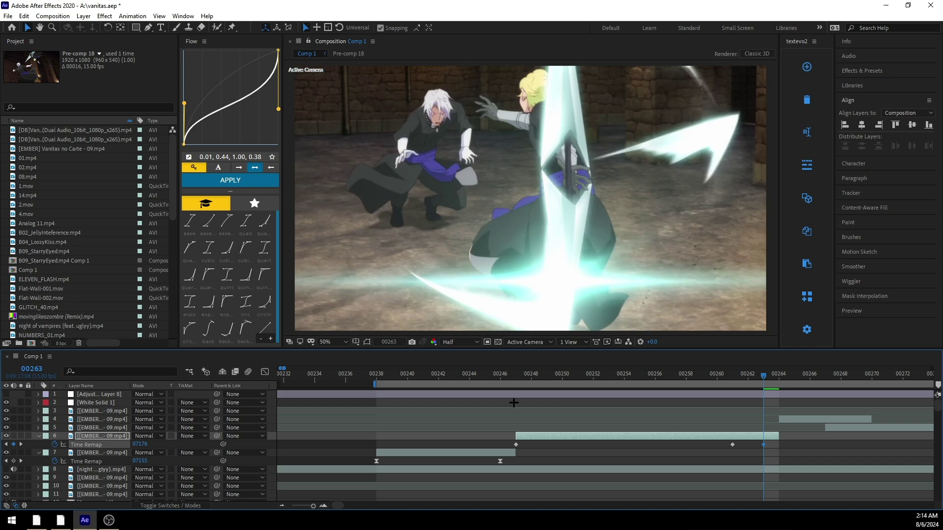
pyautogui.moveTo(776, 377); pyautogui.dragTo(515, 378)
pyautogui.press('space')
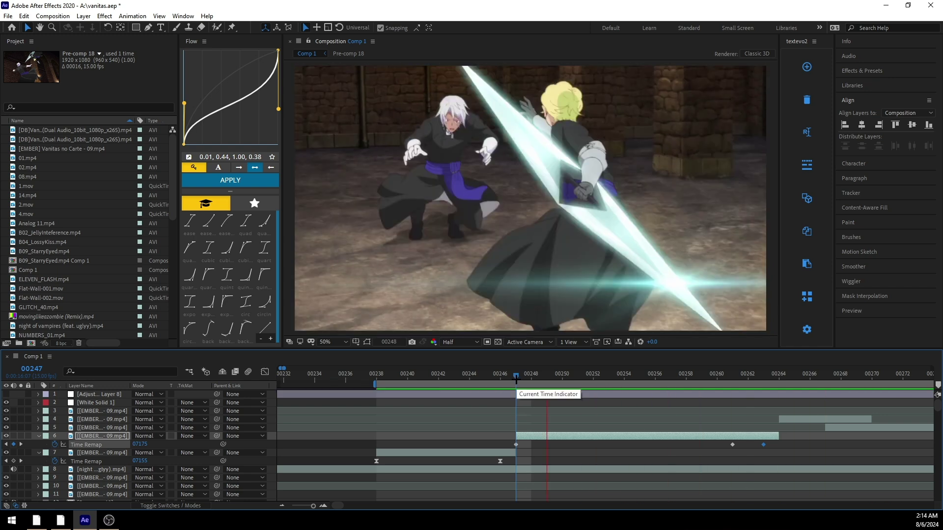
# Step: Slip the footage inside the layer 4 clip so it starts on an earlier moment at frame 264, and check it up to frame 269
pyautogui.moveTo(518, 380); pyautogui.dragTo(848, 395)
pyautogui.click(785, 420)
pyautogui.press('pagedown')
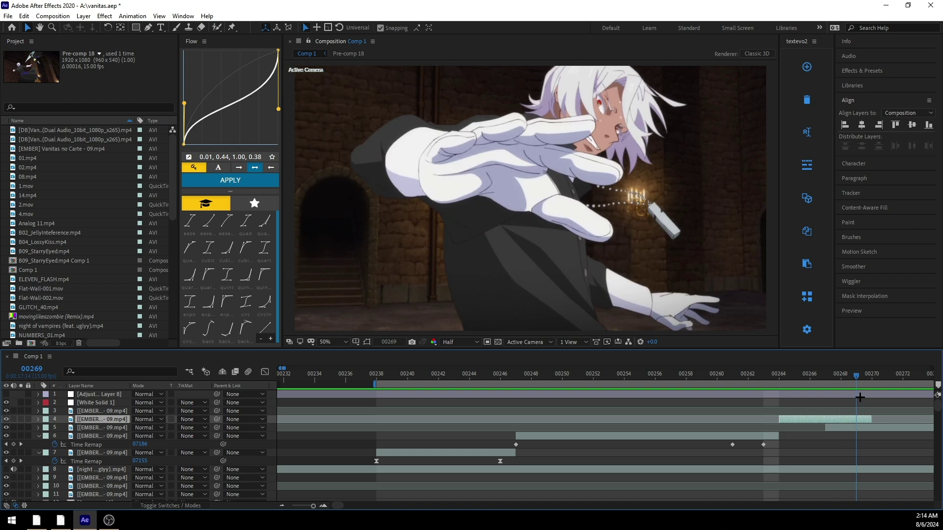
pyautogui.press('i')
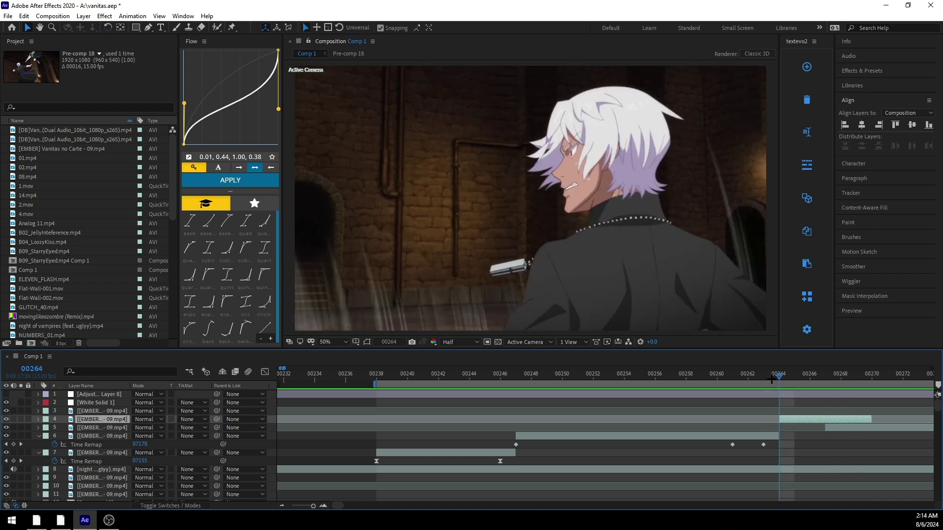
pyautogui.moveTo(765, 420); pyautogui.dragTo(794, 423)
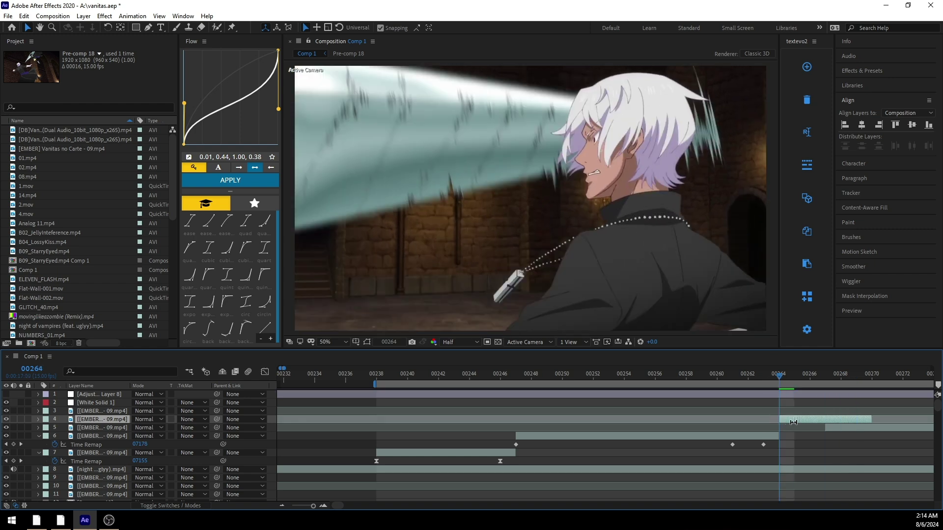
pyautogui.moveTo(810, 375); pyautogui.dragTo(862, 381)
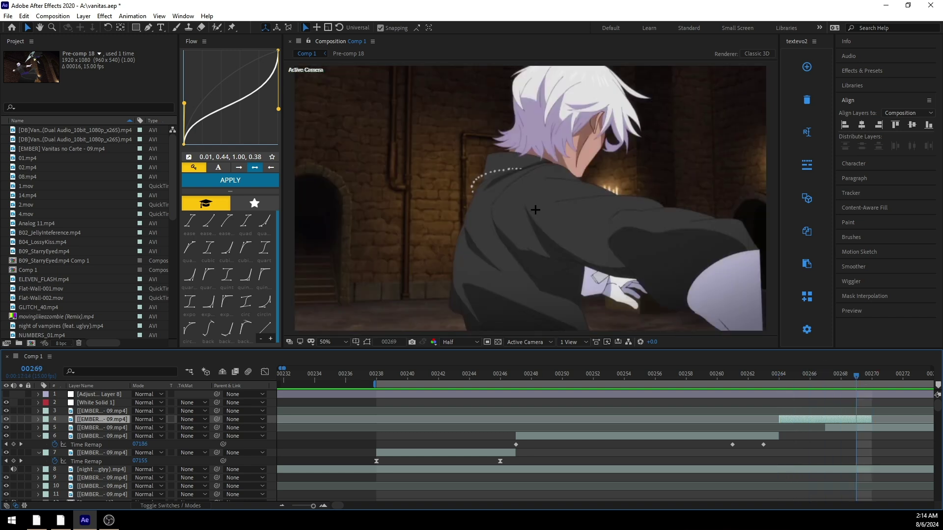
# Step: Try slipping the layer 4 footage to another moment while checking its last frame at 269, and undo the slip
pyautogui.moveTo(895, 420); pyautogui.dragTo(799, 419)
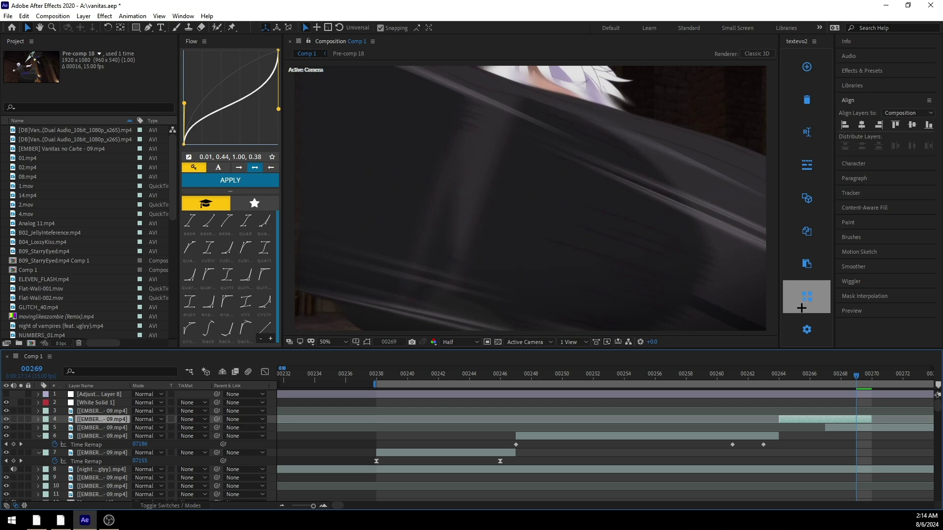
pyautogui.click(857, 380)
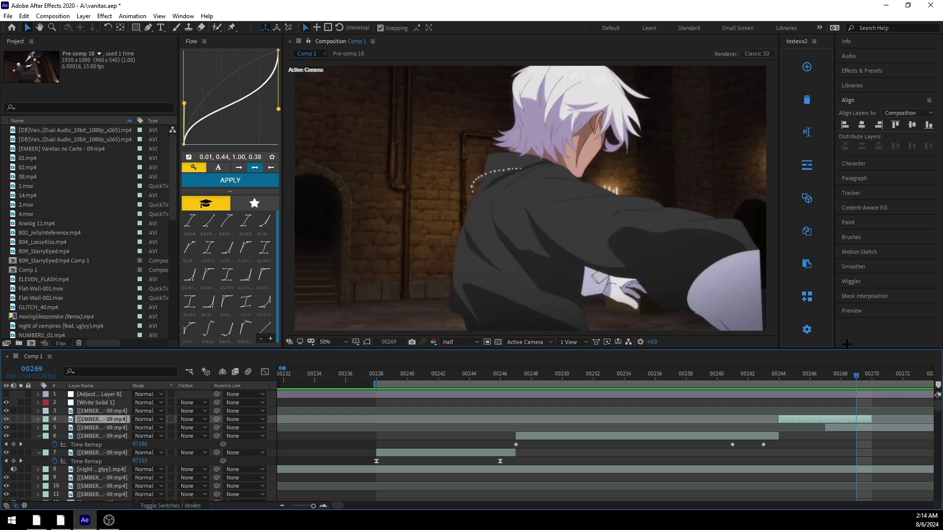
pyautogui.moveTo(816, 375); pyautogui.dragTo(872, 386)
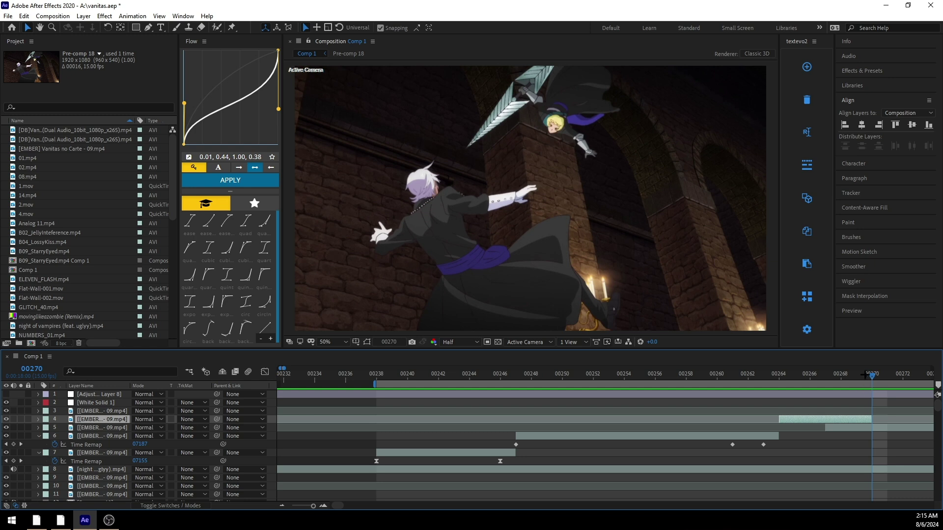
pyautogui.moveTo(877, 373); pyautogui.dragTo(800, 420)
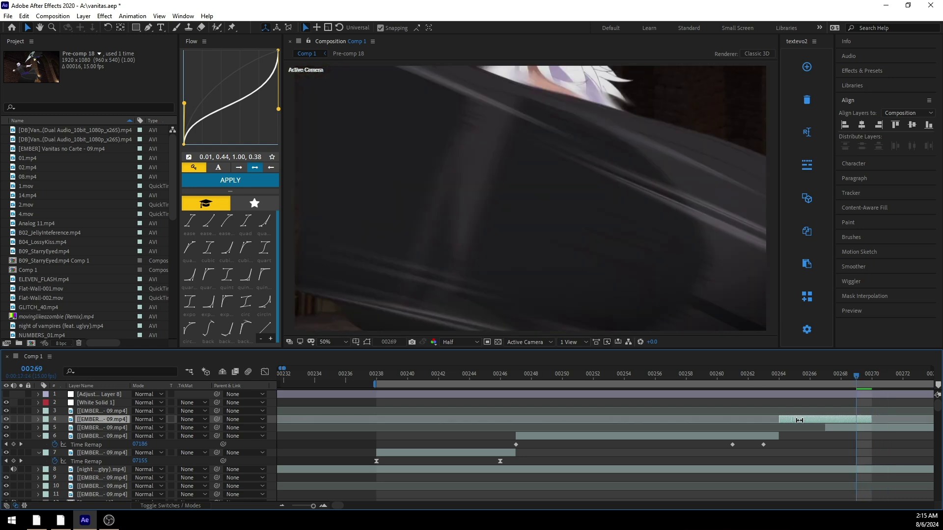
pyautogui.moveTo(861, 379); pyautogui.dragTo(906, 378)
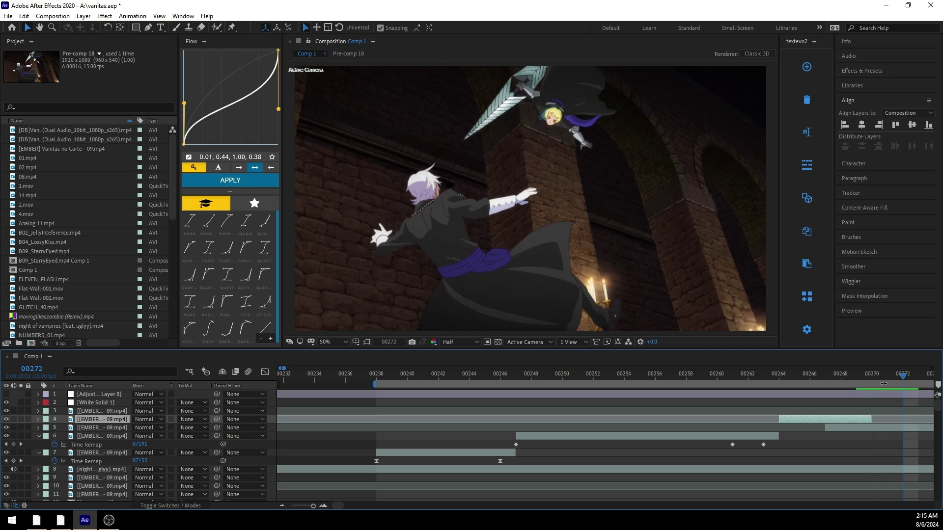
pyautogui.hotkey('ctrl', 'z')
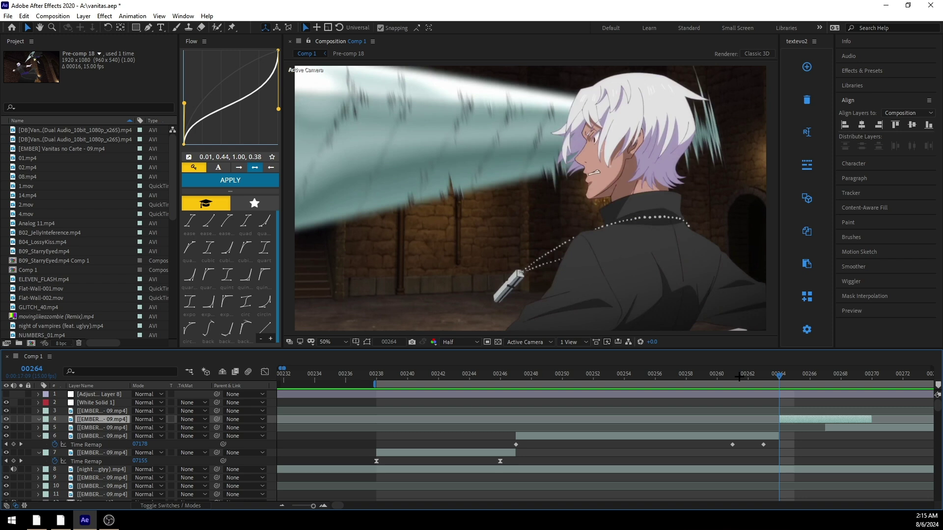
# Step: Enable time remapping on the layer 4 clip and add Time Remap keyframes at frames 264 and 269
pyautogui.hotkey('ctrl', 'alt', 't')
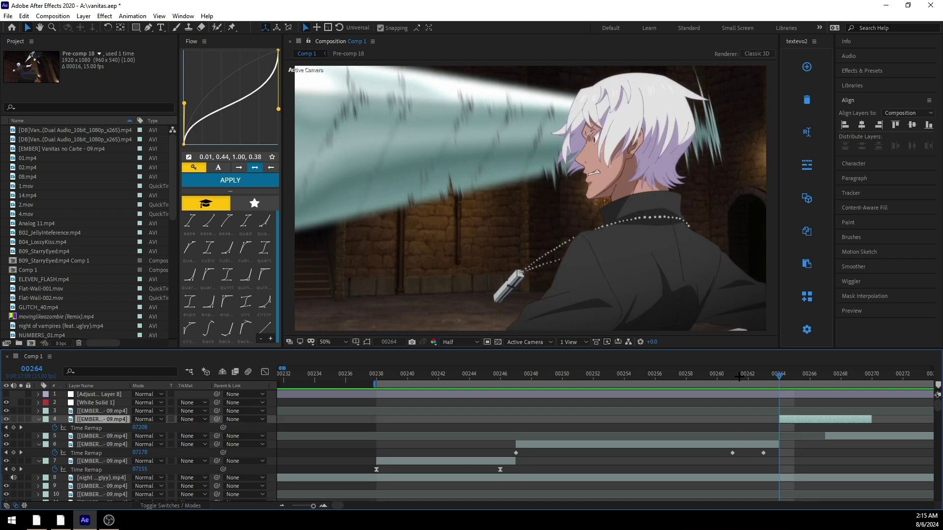
pyautogui.click(14, 428)
pyautogui.click(862, 388)
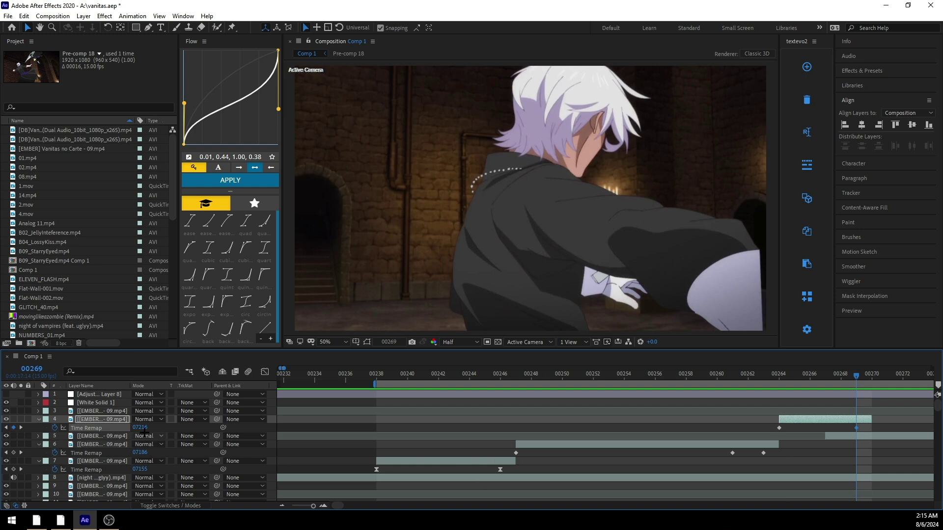
# Step: Set the layer 4 clip's Time Remap keyframe at frame 269 to 07226 and play the result from frame 255
pyautogui.moveTo(140, 427); pyautogui.dragTo(171, 433)
pyautogui.click(181, 436)
pyautogui.click(177, 431)
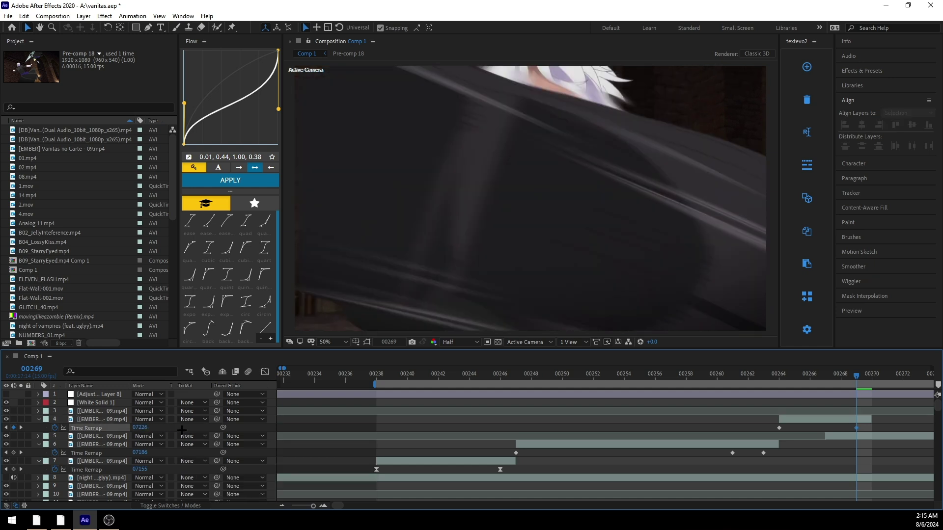
pyautogui.click(825, 420)
pyautogui.moveTo(848, 374); pyautogui.dragTo(644, 380)
pyautogui.press('space')
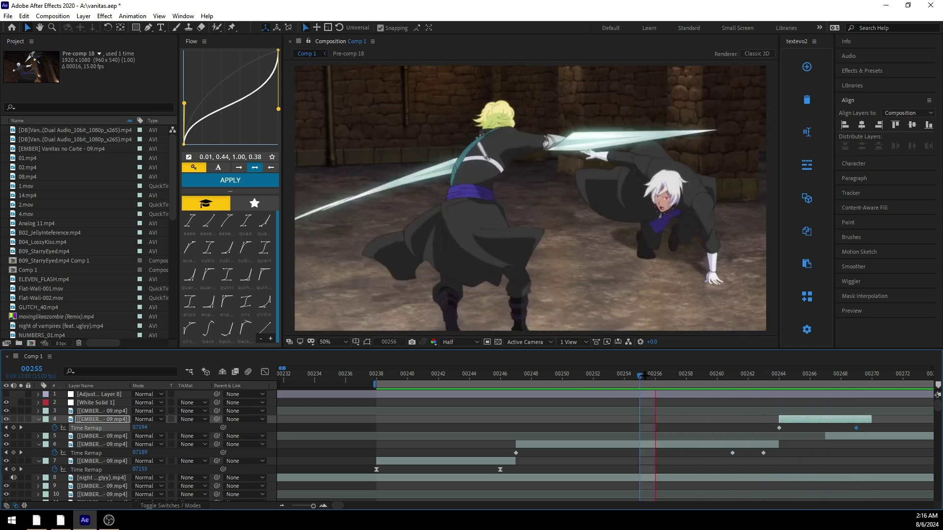
# Step: Move the layer 5 clip so it starts at frame 270, directly after the layer 4 clip
pyautogui.click(423, 383)
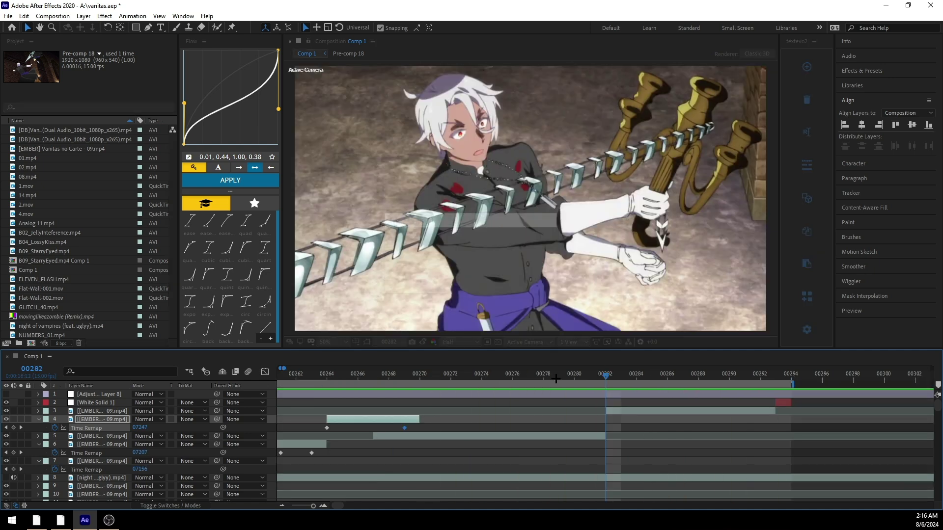
pyautogui.click(544, 378)
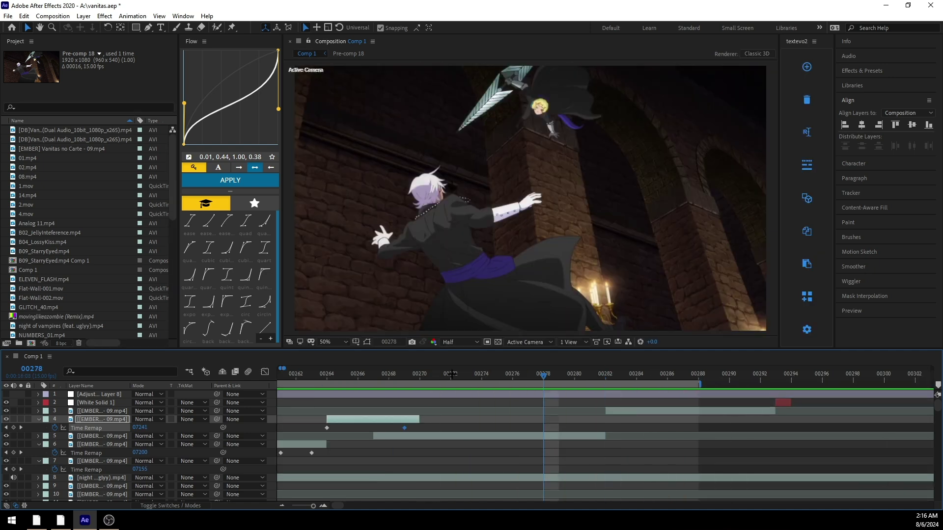
pyautogui.hotkey('ctrl', 'z')
pyautogui.moveTo(420, 375)
pyautogui.mouseDown()
pyautogui.moveTo(557, 375)
pyautogui.moveTo(419, 375)
pyautogui.mouseUp()
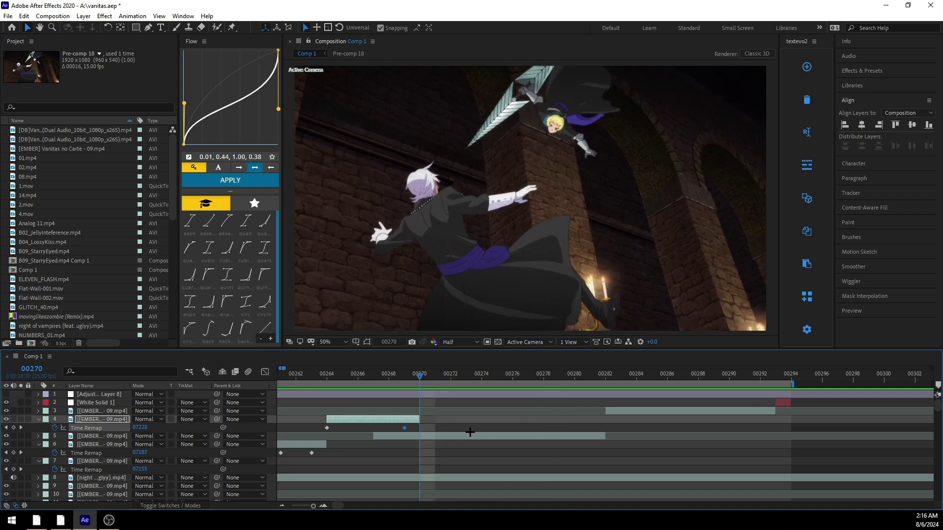
pyautogui.click(470, 433)
pyautogui.moveTo(461, 438); pyautogui.dragTo(502, 438)
pyautogui.hotkey('ctrl', 'z')
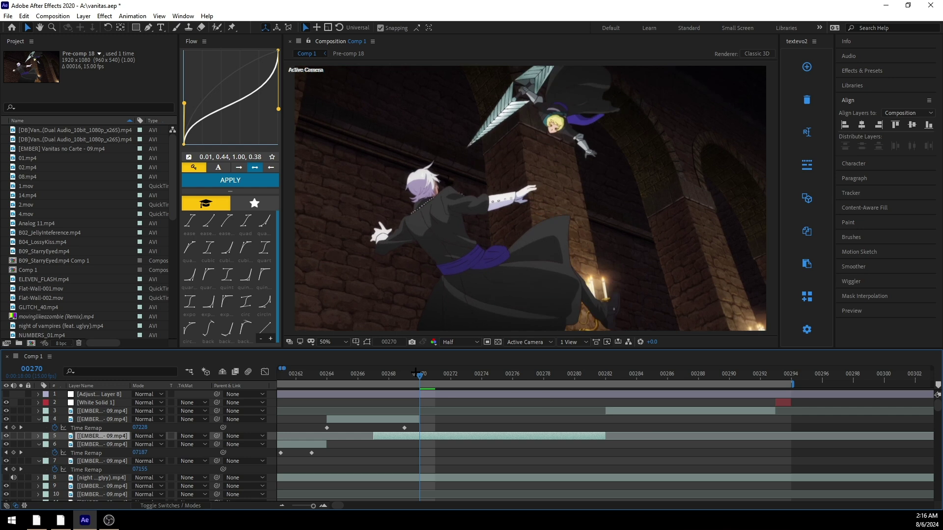
pyautogui.hotkey('ctrl', 'shift', 'z')
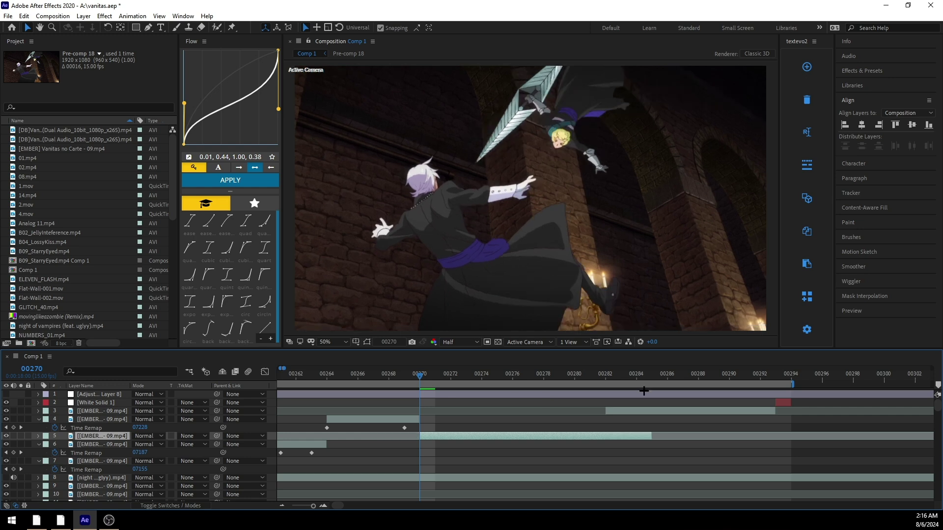
# Step: Extend the end of the layer 5 clip to frame 293 and hide layers 2 and 3
pyautogui.moveTo(651, 433); pyautogui.dragTo(775, 437)
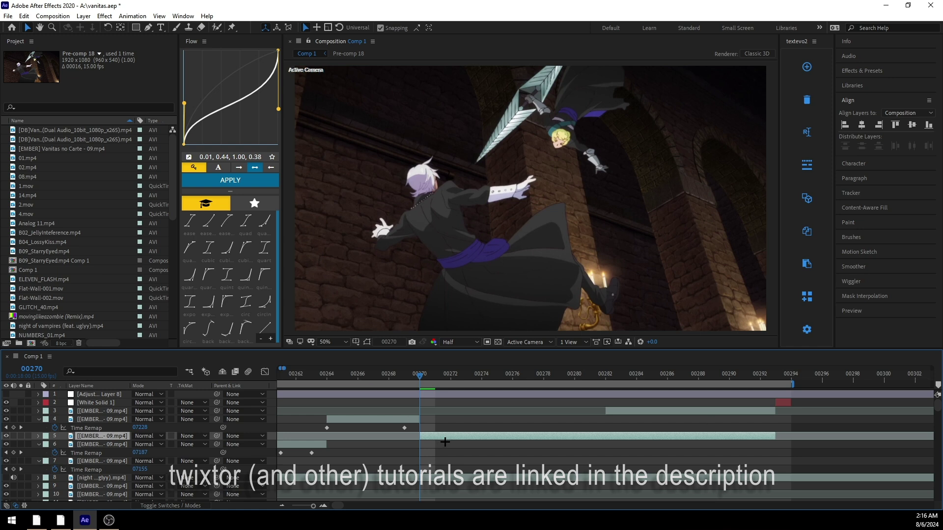
pyautogui.click(673, 412)
pyautogui.click(7, 411)
pyautogui.click(6, 403)
pyautogui.click(444, 421)
# Step: Lengthen the layer 5 clip so it ends at frame 300
pyautogui.moveTo(498, 368); pyautogui.dragTo(807, 376)
pyautogui.moveTo(823, 437); pyautogui.dragTo(886, 433)
pyautogui.moveTo(830, 378); pyautogui.dragTo(425, 412)
pyautogui.hotkey('ctrl', 'shift', 'd')
pyautogui.press('Delete')
pyautogui.click(438, 432)
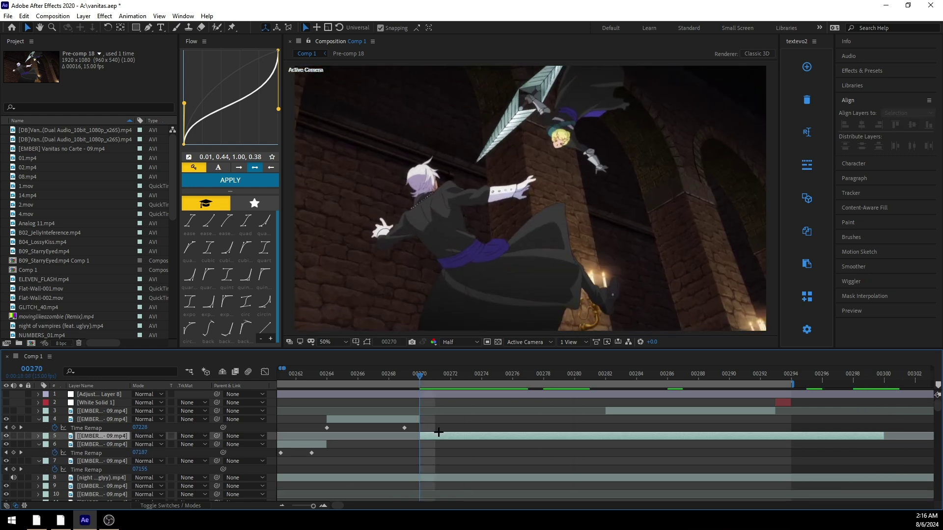
# Step: Split the layer 5 clip where the drawing changes, at frames 272 and 273
pyautogui.press('pagedown')
pyautogui.press('pagedown')
pyautogui.press('pageup')
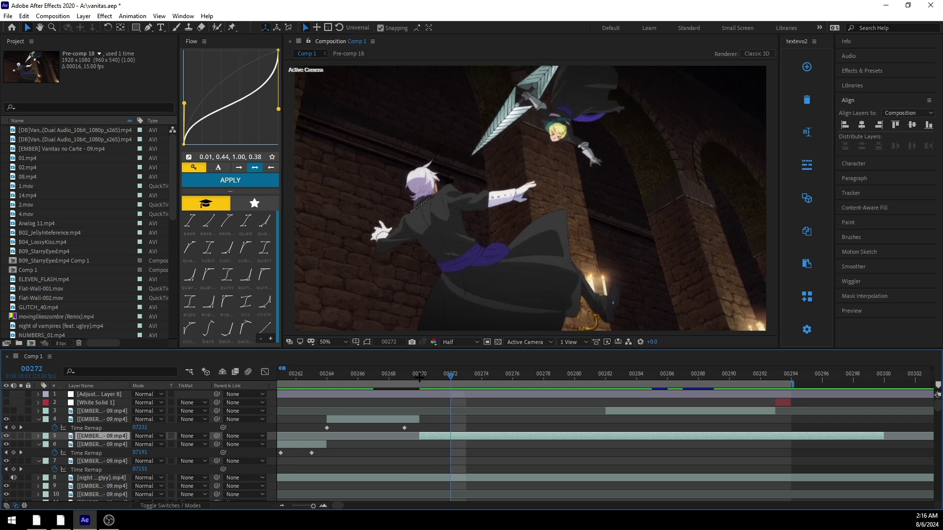
pyautogui.hotkey('ctrl', 'shift', 'd')
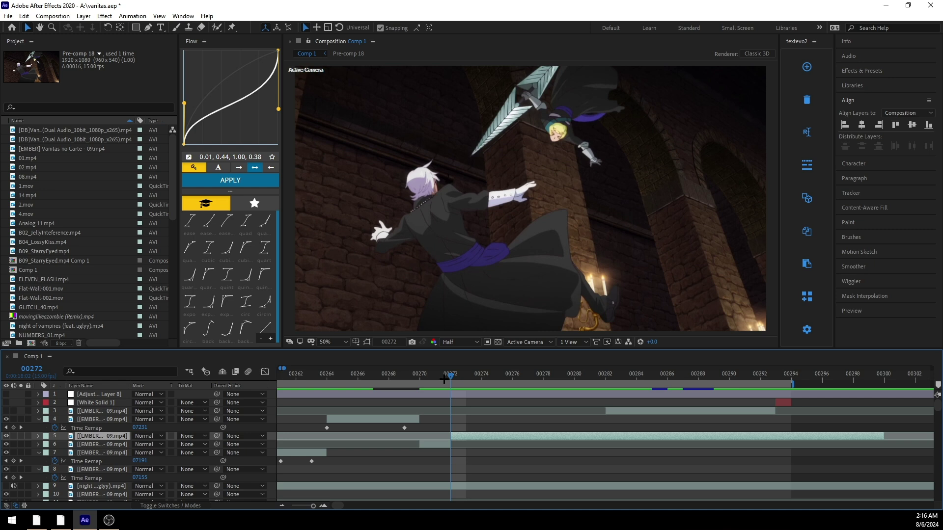
pyautogui.click(443, 380)
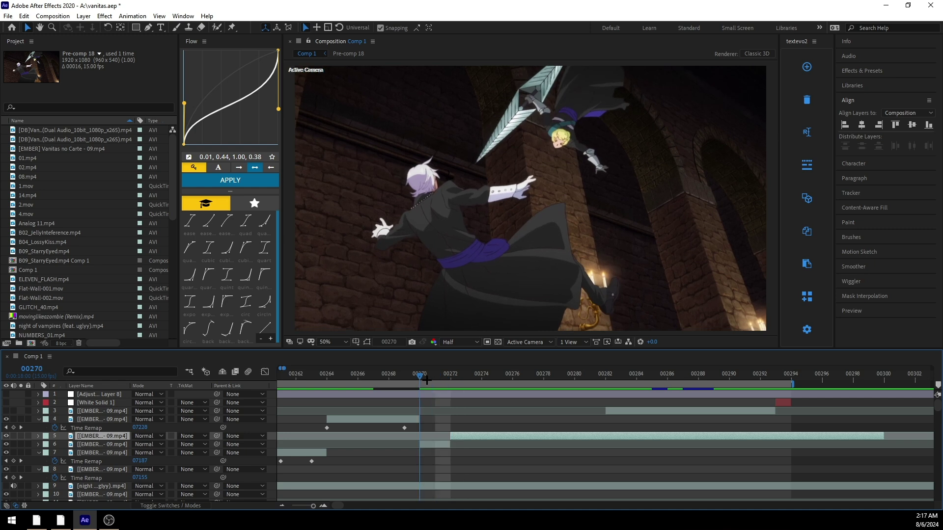
pyautogui.click(446, 378)
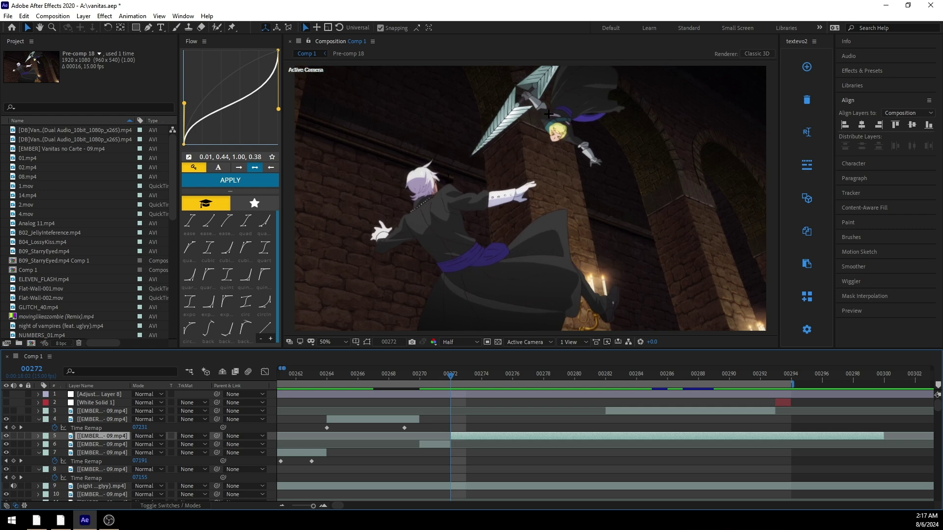
pyautogui.click(465, 376)
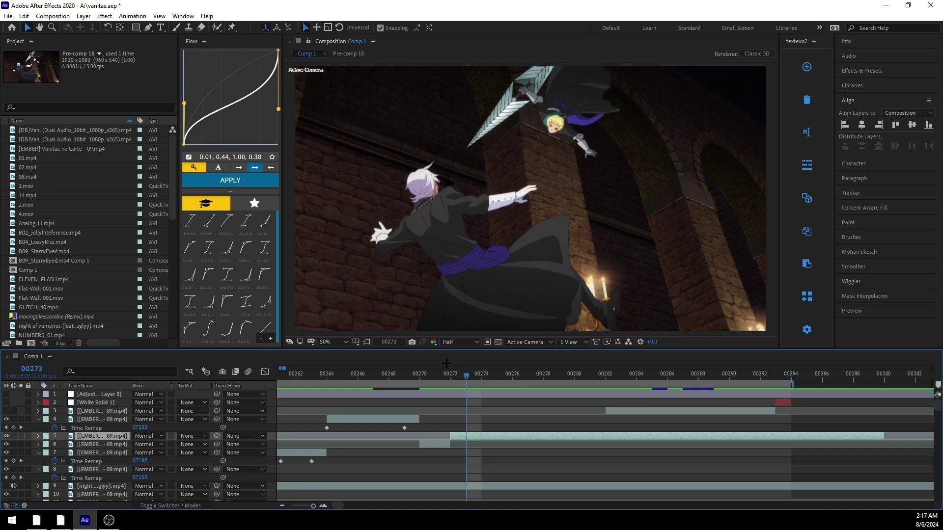
pyautogui.hotkey('ctrl', 'shift', 'd')
# Step: Continue splitting the remaining clip at the drawing changes on frames 275, 277 and 279
pyautogui.press('pagedown')
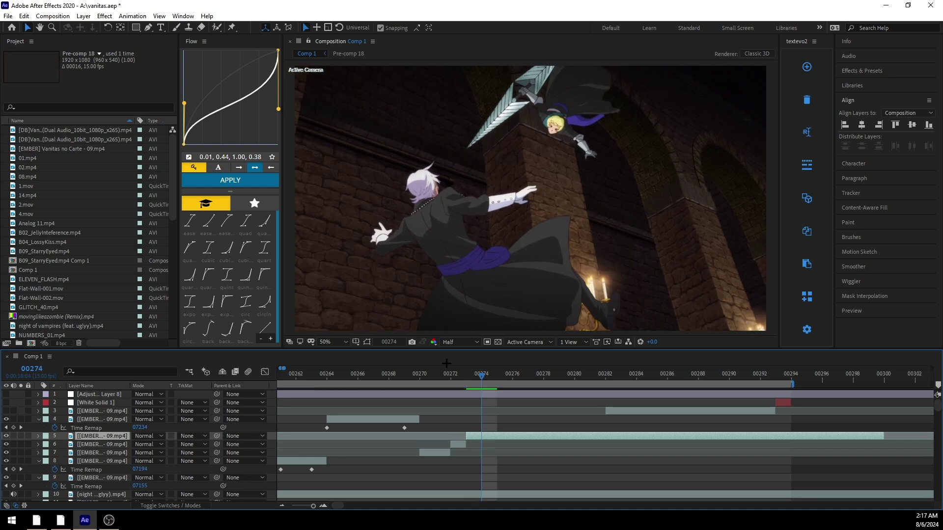
pyautogui.press('pagedown')
pyautogui.hotkey('ctrl', 'shift', 'd')
pyautogui.press('pagedown')
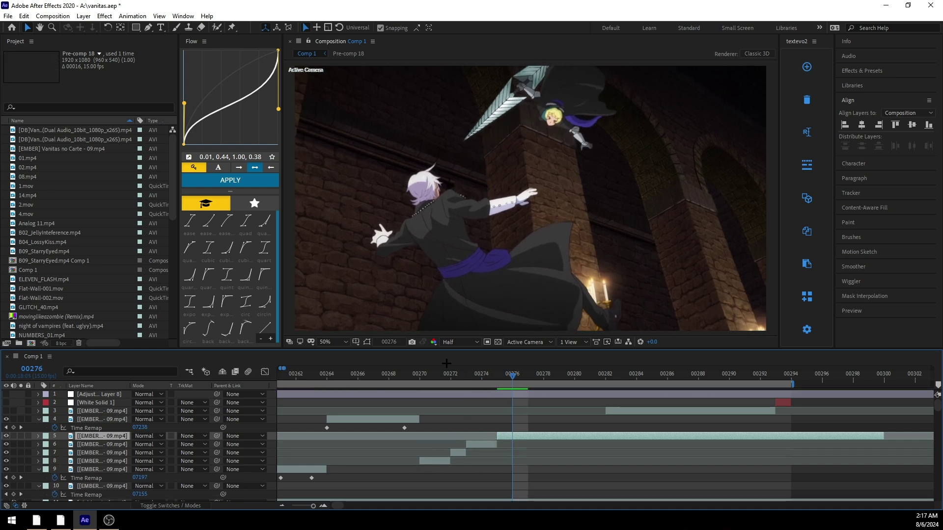
pyautogui.press('pagedown')
pyautogui.hotkey('ctrl', 'shift', 'd')
pyautogui.press('pagedown')
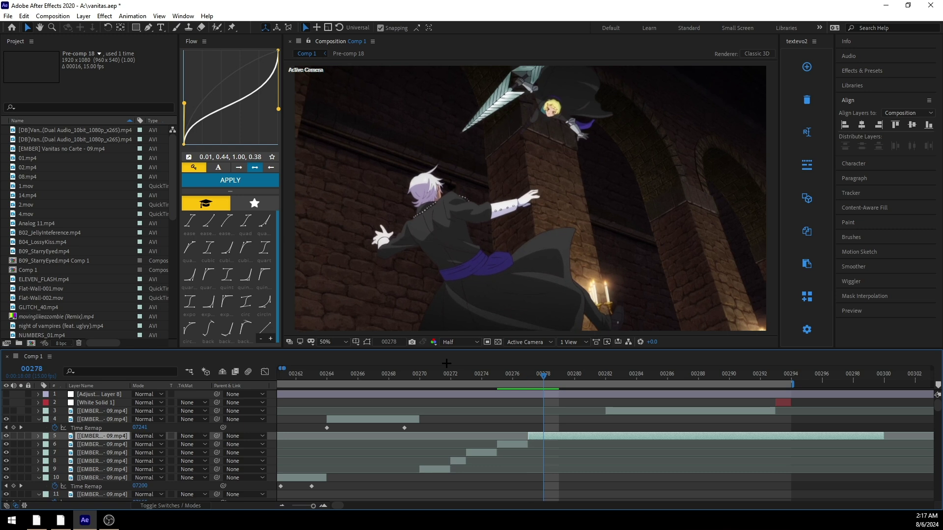
pyautogui.press('pagedown')
pyautogui.hotkey('ctrl', 'shift', 'd')
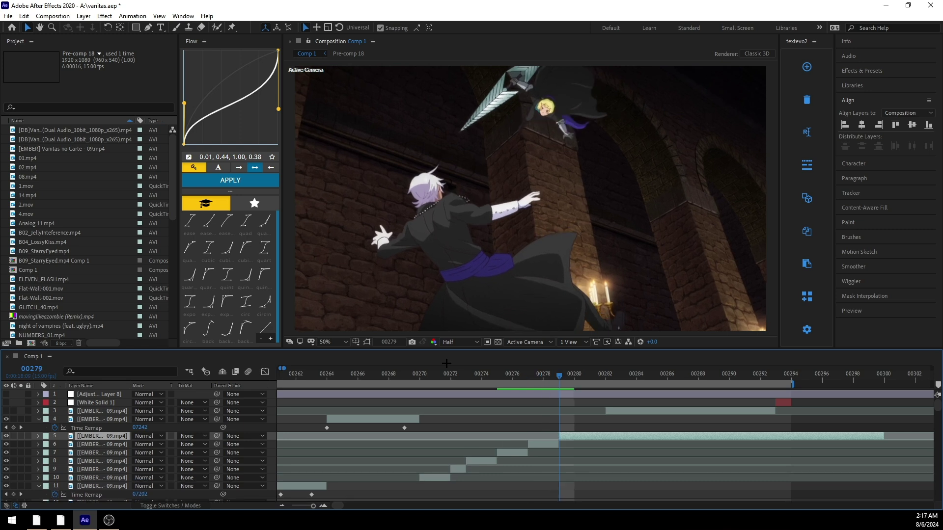
# Step: Split the remaining clip at frames 281, 283 and 285, where the drawing changes
pyautogui.press('pagedown')
pyautogui.press('pagedown')
pyautogui.hotkey('ctrl', 'shift', 'd')
pyautogui.press('pagedown')
pyautogui.press('pagedown')
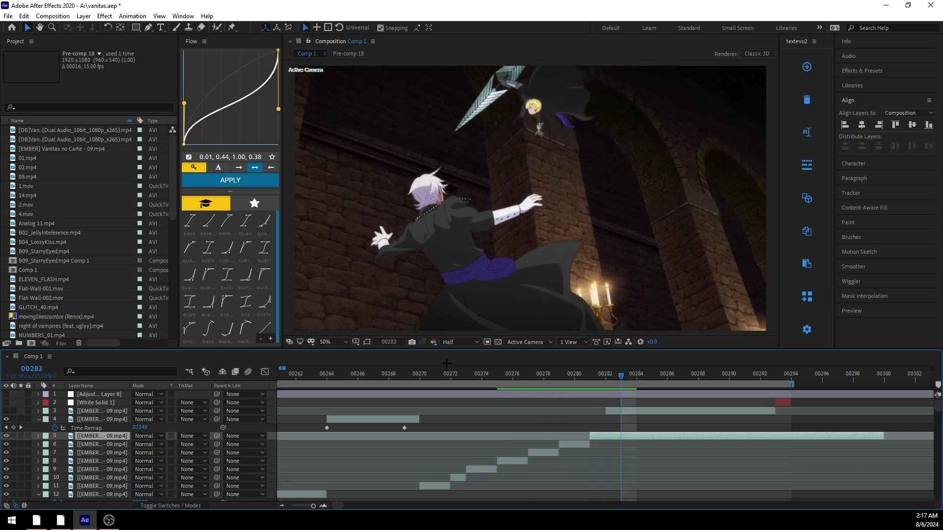
pyautogui.hotkey('ctrl', 'shift', 'd')
pyautogui.press('pagedown')
pyautogui.press('pagedown')
pyautogui.hotkey('ctrl', 'shift', 'd')
# Step: Split the remaining clip at frames 287, 288, 290 and 292, where the drawing changes
pyautogui.press('pagedown')
pyautogui.press('pagedown')
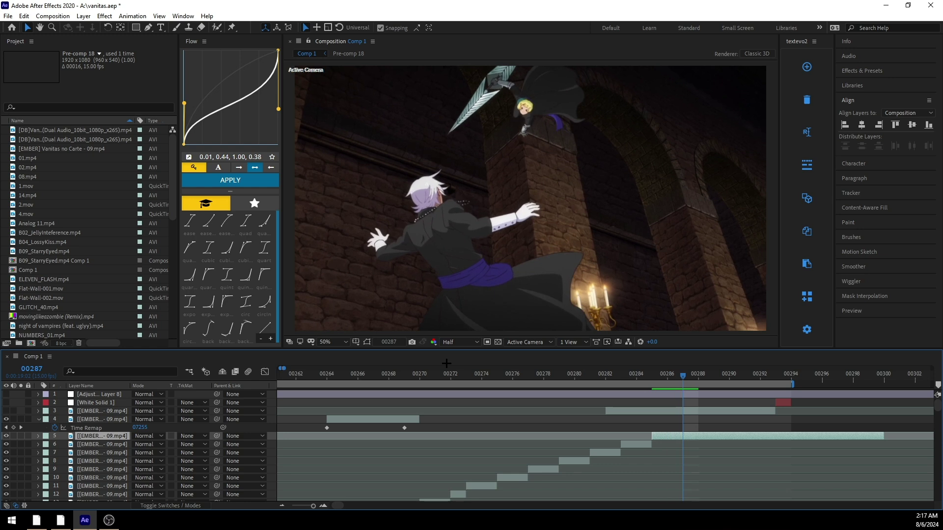
pyautogui.hotkey('ctrl', 'shift', 'd')
pyautogui.press('pagedown')
pyautogui.hotkey('ctrl', 'shift', 'd')
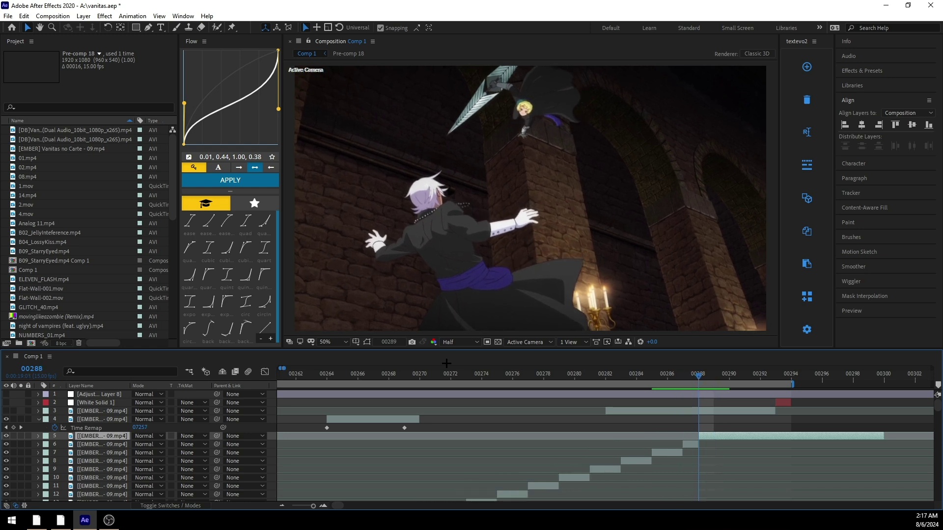
pyautogui.press('pagedown')
pyautogui.press('pagedown')
pyautogui.hotkey('ctrl', 'shift', 'd')
pyautogui.press('pagedown')
pyautogui.press('pagedown')
pyautogui.hotkey('ctrl', 'shift', 'd')
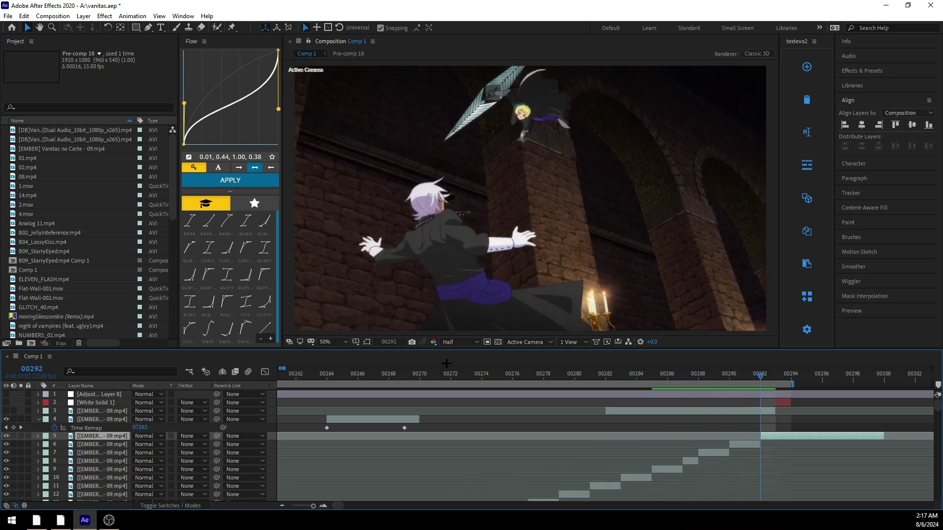
# Step: Split the last part of the clip at frames 294, 296 and 298, checking neighbouring frames for drawing changes
pyautogui.press('pagedown')
pyautogui.press('pagedown')
pyautogui.hotkey('ctrl', 'shift', 'd')
pyautogui.press('pagedown')
pyautogui.press('pagedown')
pyautogui.hotkey('ctrl', 'shift', 'd')
pyautogui.press('pageup')
pyautogui.press('pageup')
pyautogui.press('pagedown')
pyautogui.press('pagedown')
pyautogui.press('pageup')
pyautogui.press('pageup')
pyautogui.press('pagedown')
pyautogui.press('pagedown')
pyautogui.press('pagedown')
pyautogui.press('pagedown')
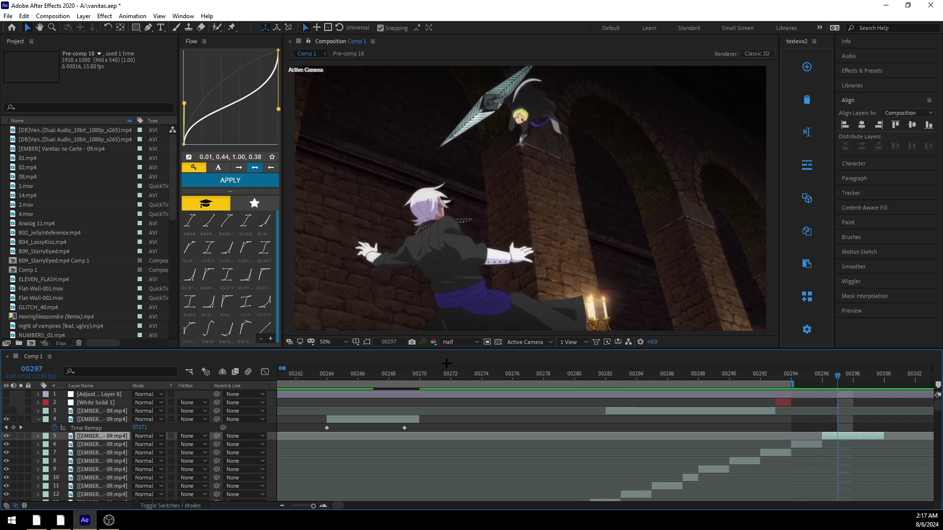
pyautogui.hotkey('ctrl', 'shift', 'd')
pyautogui.press('pagedown')
pyautogui.press('pagedown')
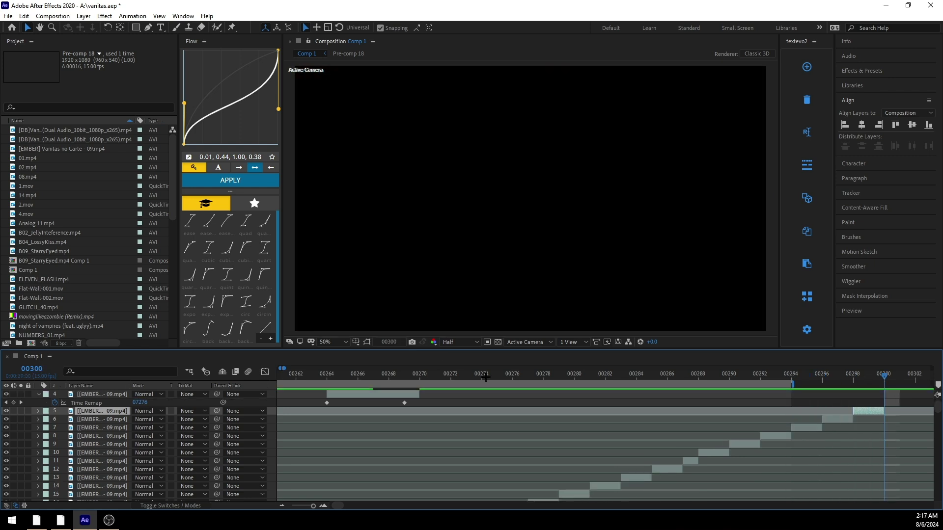
# Step: Select all the split pieces from layer 20 up to layer 5 and trim their ends by one frame
pyautogui.scroll(-3, 432, 432)
pyautogui.moveTo(481, 376); pyautogui.dragTo(420, 378)
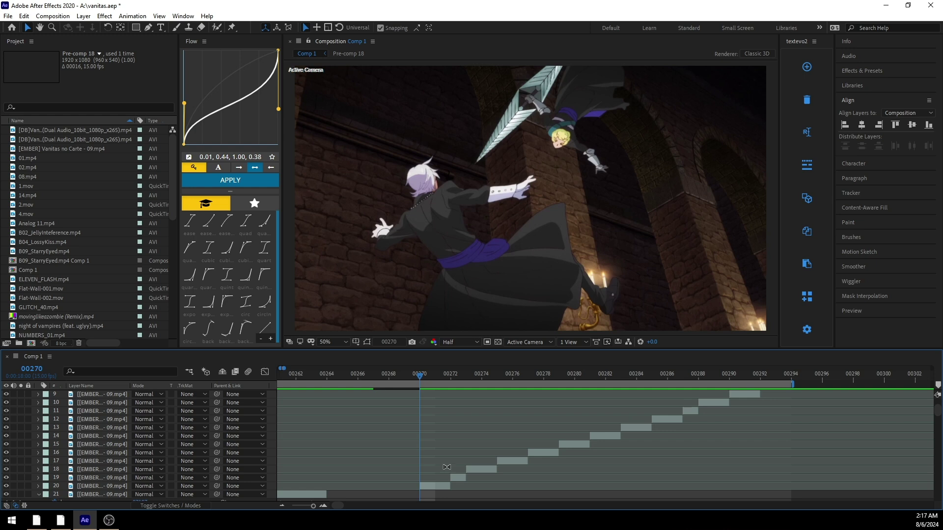
pyautogui.click(446, 486)
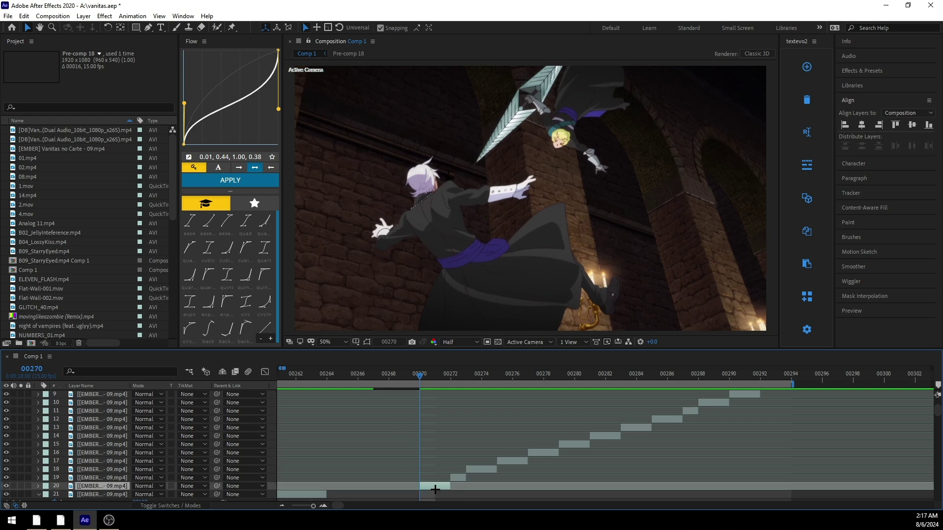
pyautogui.hscroll(-2, 678, 446)
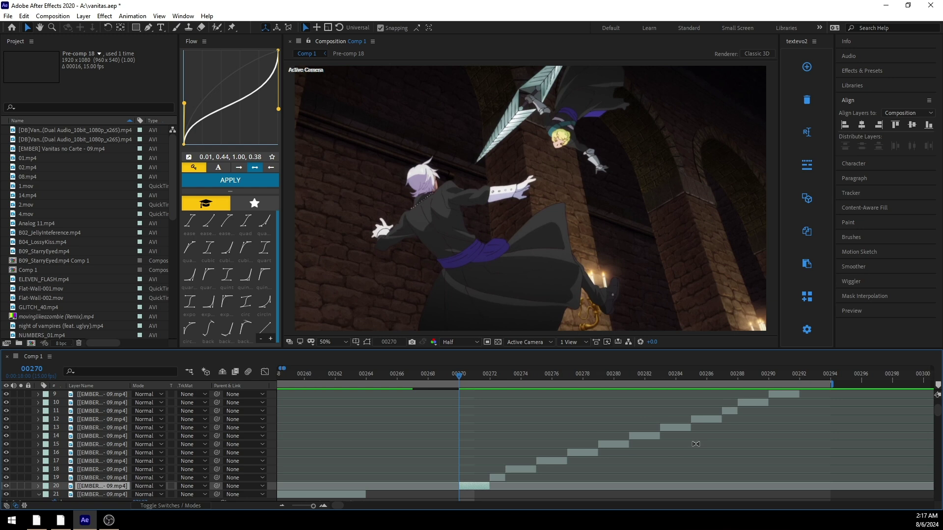
pyautogui.scroll(1, 745, 433)
pyautogui.scroll(1, 745, 432)
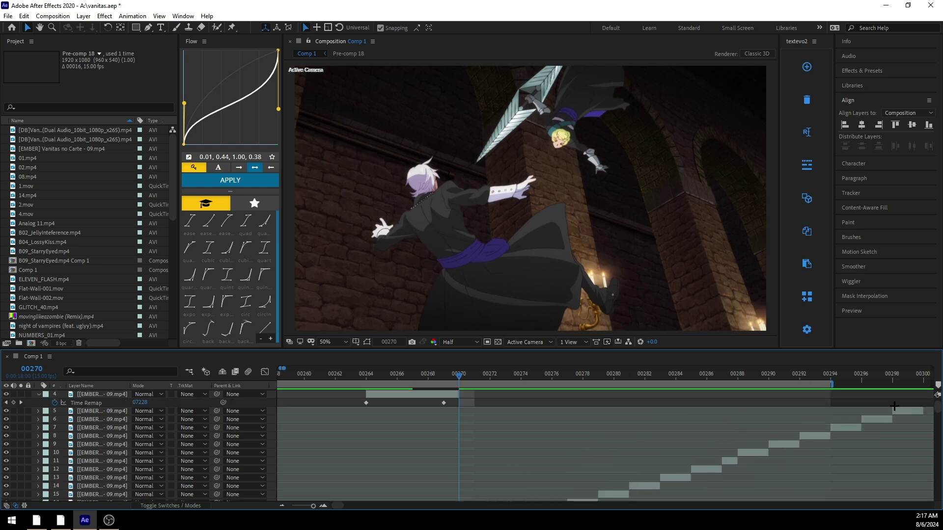
pyautogui.scroll(-2, 895, 407)
pyautogui.scroll(2, 578, 427)
pyautogui.keyDown('shift'); pyautogui.click(896, 410); pyautogui.keyUp('shift')
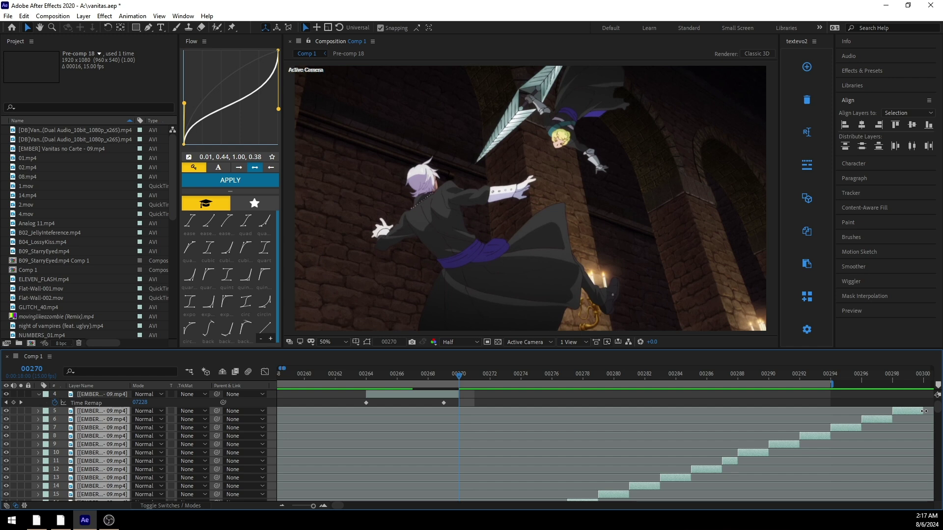
pyautogui.moveTo(923, 411); pyautogui.dragTo(909, 412)
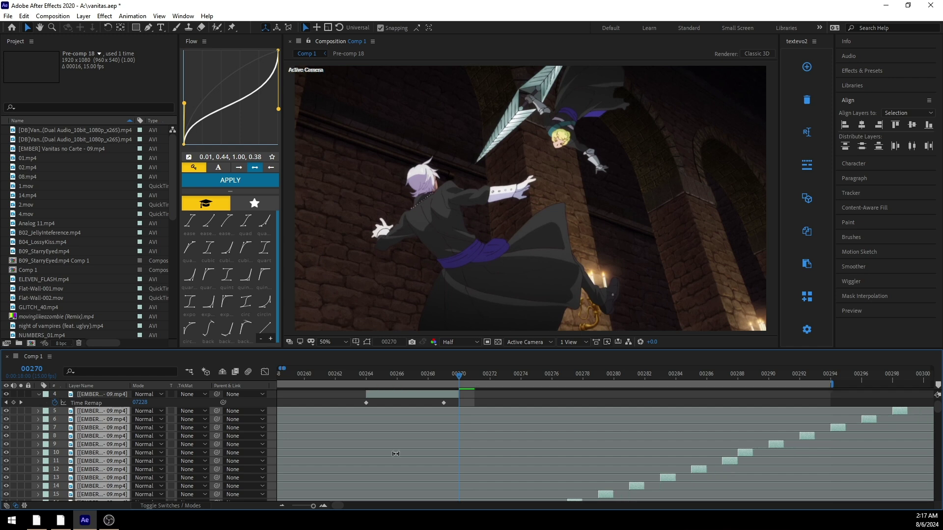
# Step: Sequence the selected one-frame layers end to end without overlap using Sequence Layers, and check their order
pyautogui.scroll(-3, 396, 454)
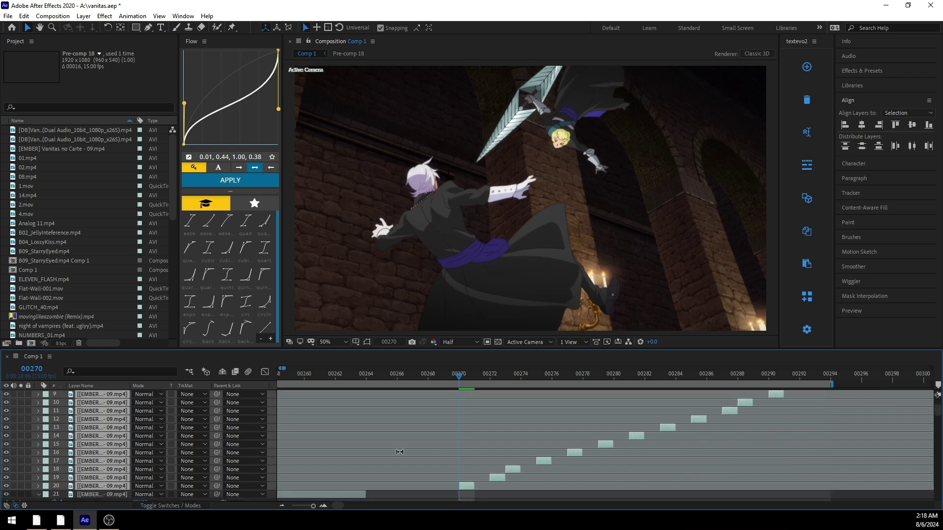
pyautogui.rightClick(481, 434)
pyautogui.moveTo(533, 307)
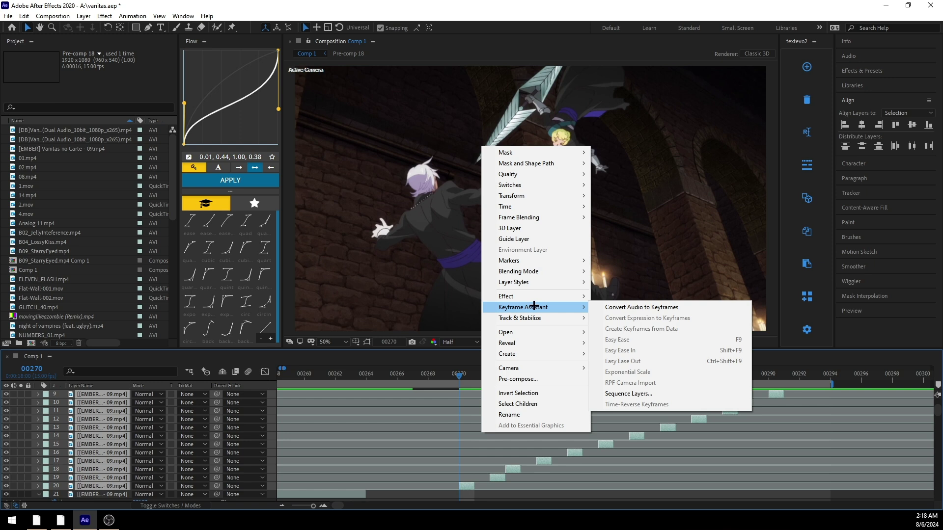
pyautogui.click(641, 394)
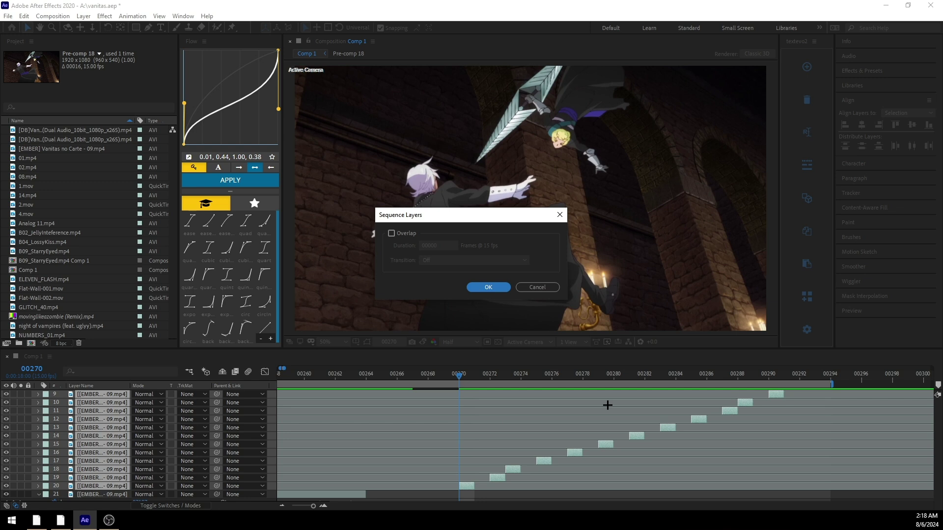
pyautogui.click(485, 287)
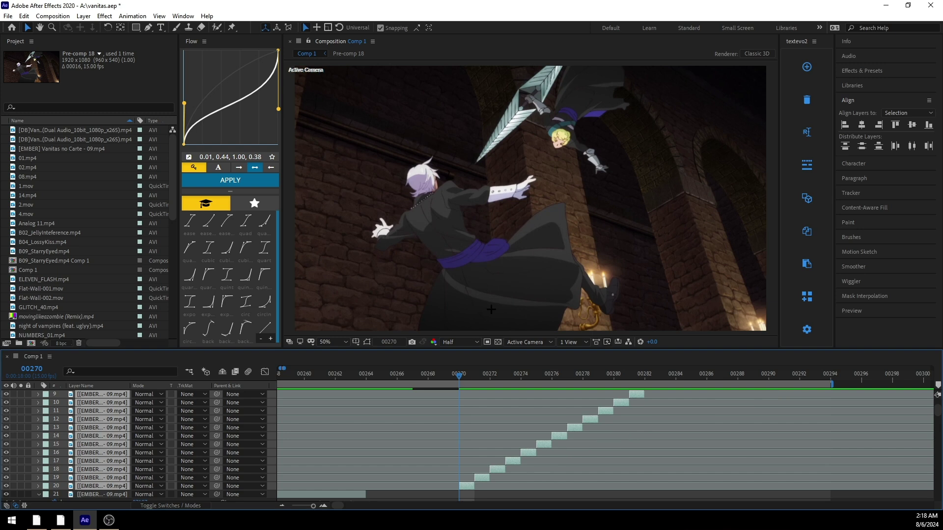
pyautogui.scroll(3, 561, 421)
pyautogui.scroll(-4, 561, 421)
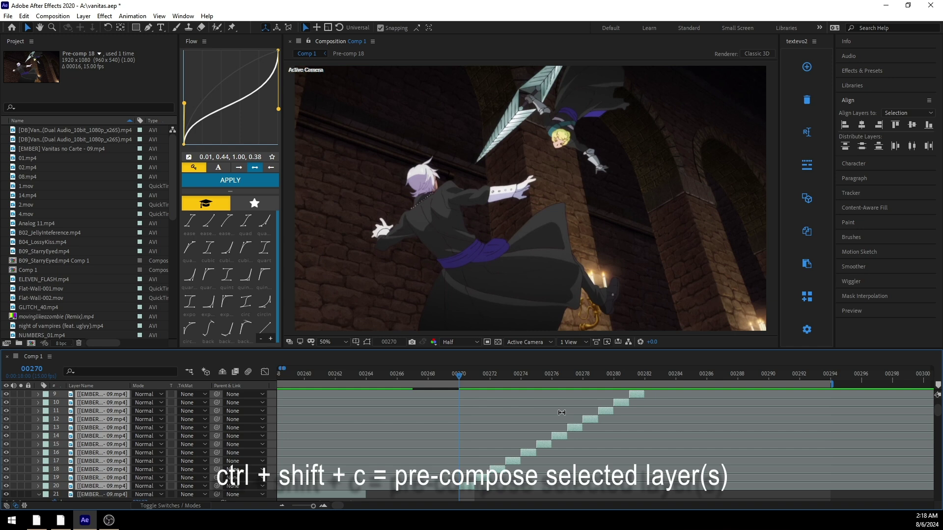
# Step: Pre-compose the selected one-frame layers with all attributes, fitting the duration to their span, and place the pre-comp directly above the layer 5 clip
pyautogui.hotkey('ctrl', 'shift', 'c')
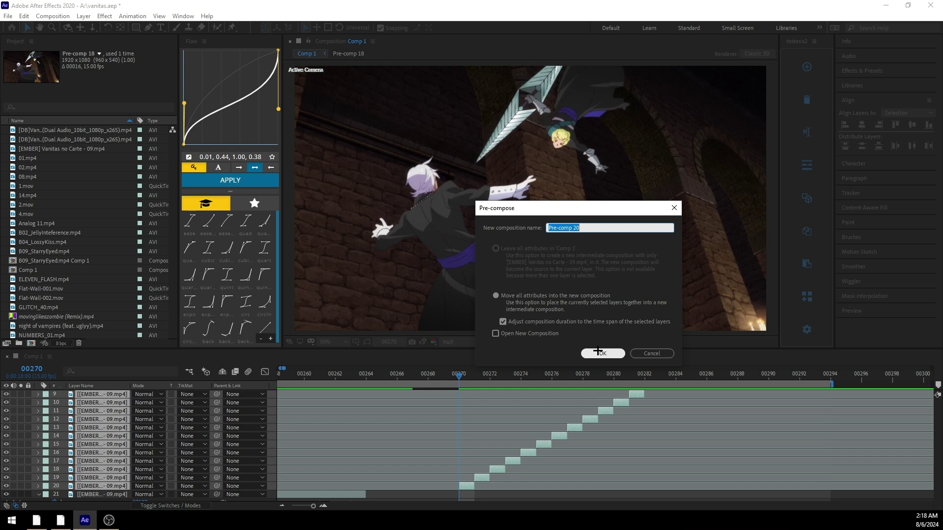
pyautogui.click(598, 352)
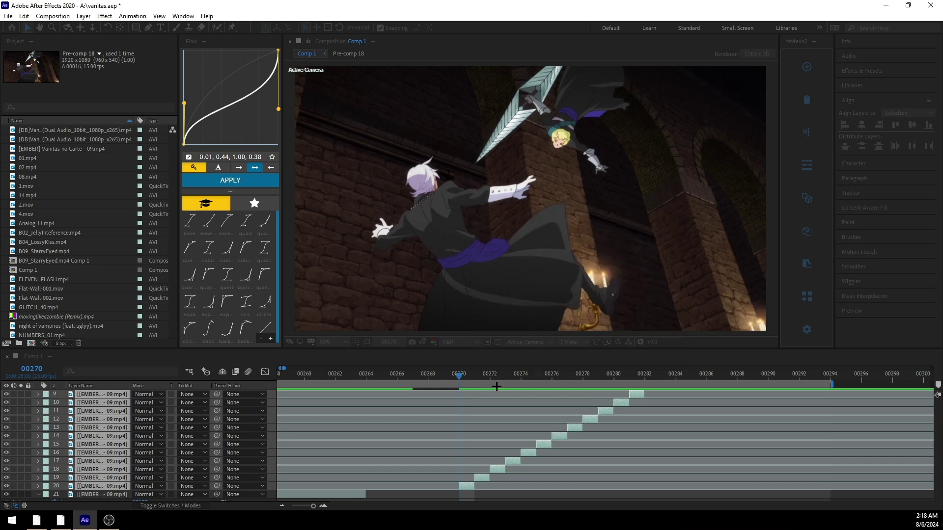
pyautogui.scroll(3, 497, 398)
pyautogui.moveTo(107, 435); pyautogui.dragTo(95, 416)
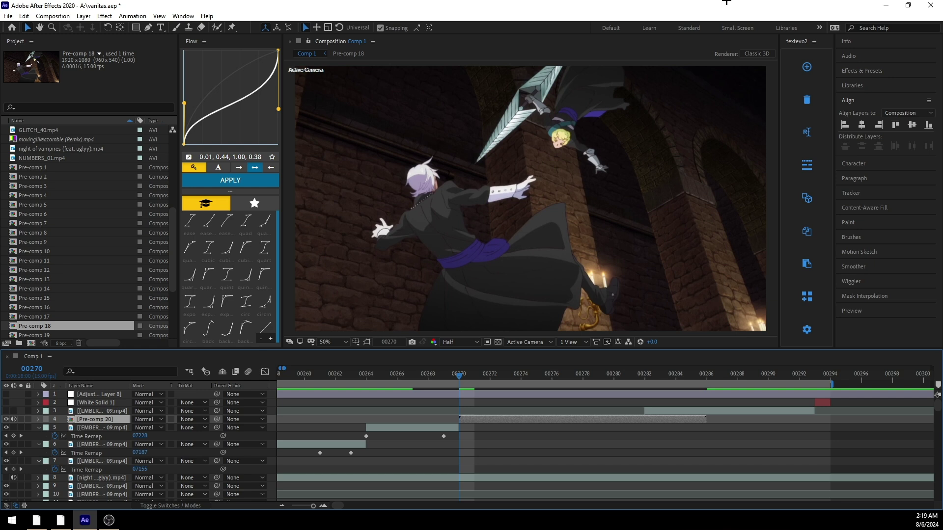
# Step: Search the effects for twixt and apply Twixtor Pro to the pre-composed layer
pyautogui.hotkey('ctrl', 'space')
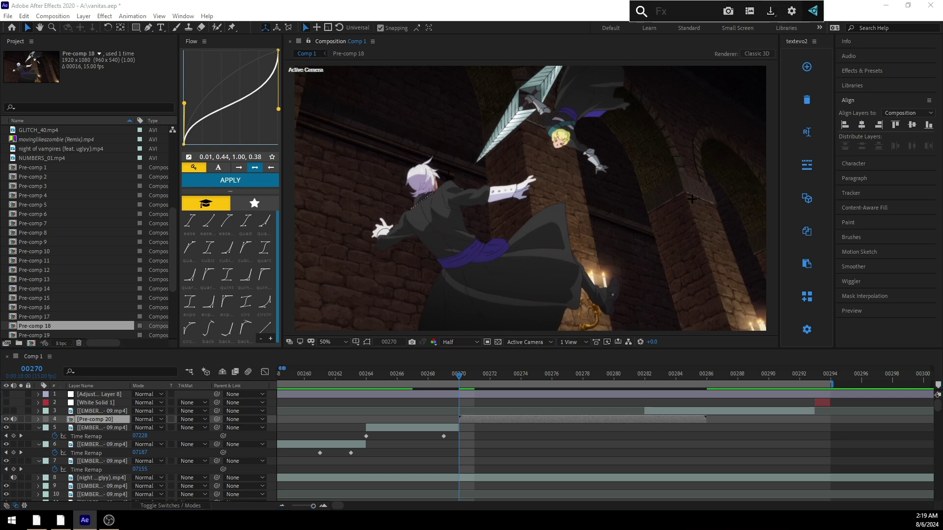
pyautogui.press('Escape')
pyautogui.click(860, 71)
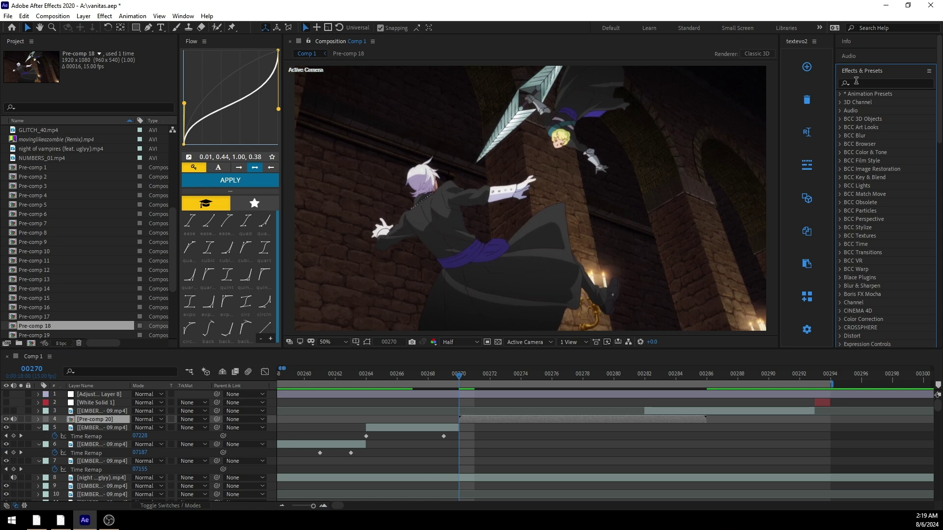
pyautogui.click(853, 82)
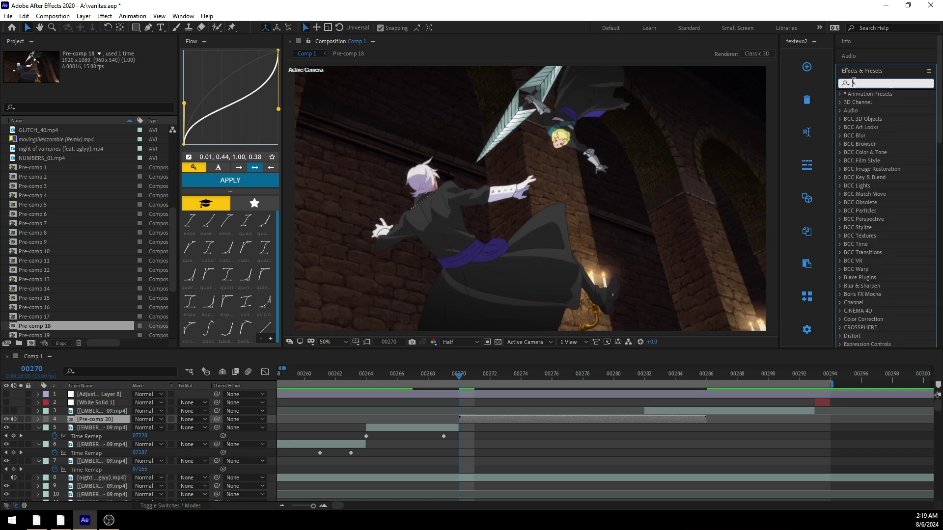
pyautogui.write('twixt')
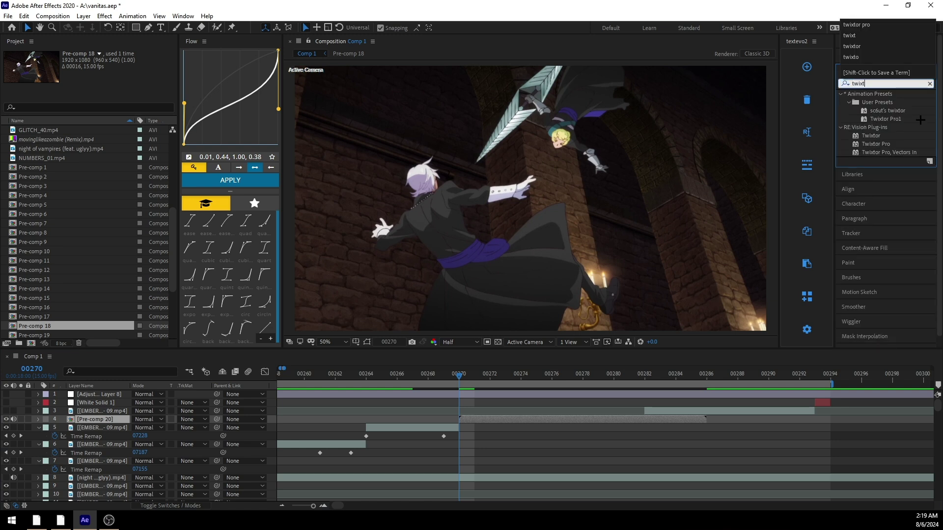
pyautogui.doubleClick(882, 144)
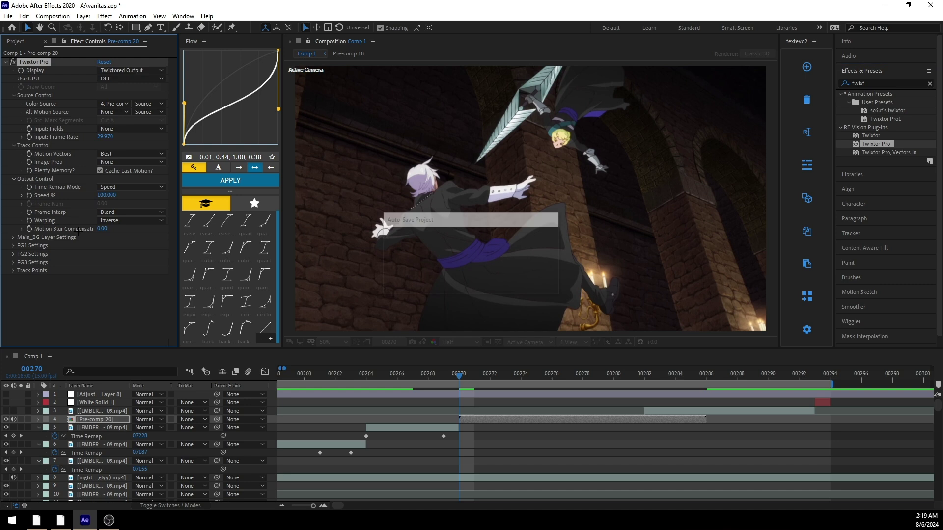
# Step: Check the frame rate in Comp 1's composition settings and set Twixtor Pro's input frame rate to 15
pyautogui.click(106, 137)
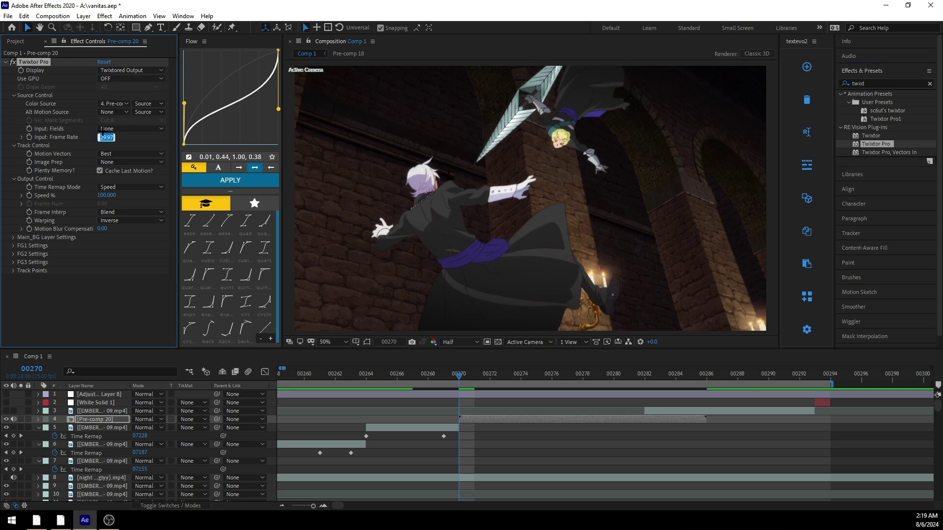
pyautogui.click(515, 438)
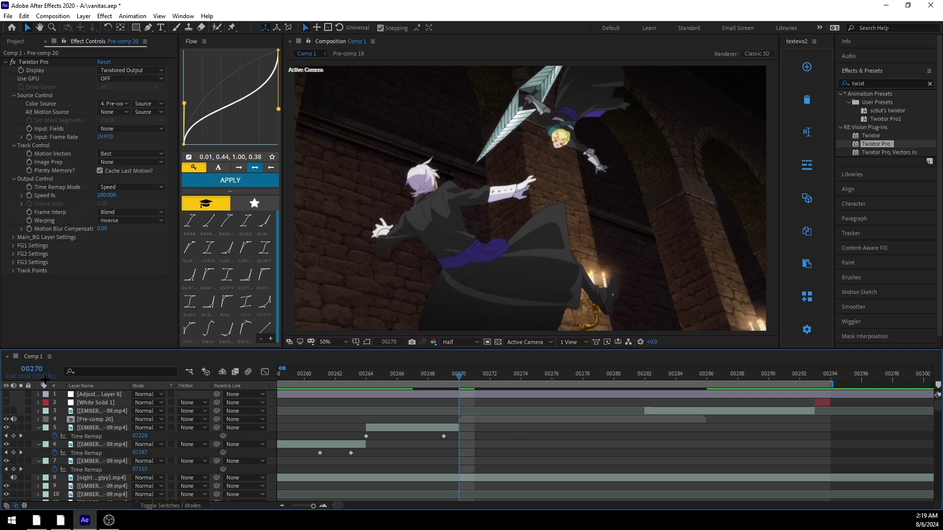
pyautogui.rightClick(474, 436)
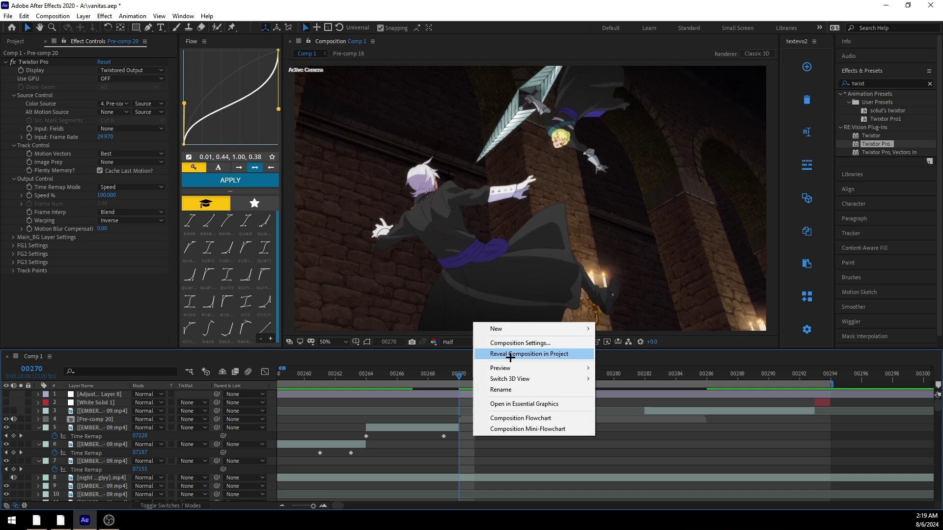
pyautogui.click(511, 343)
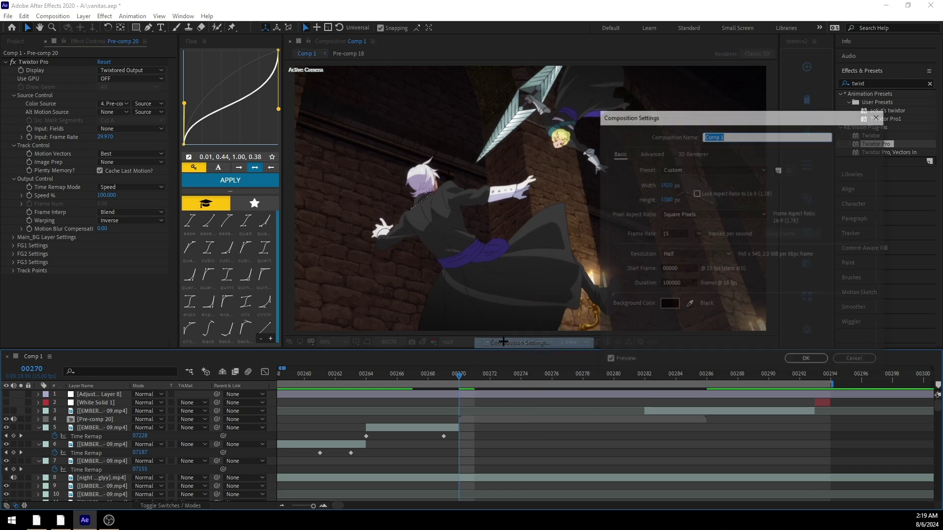
pyautogui.click(677, 234)
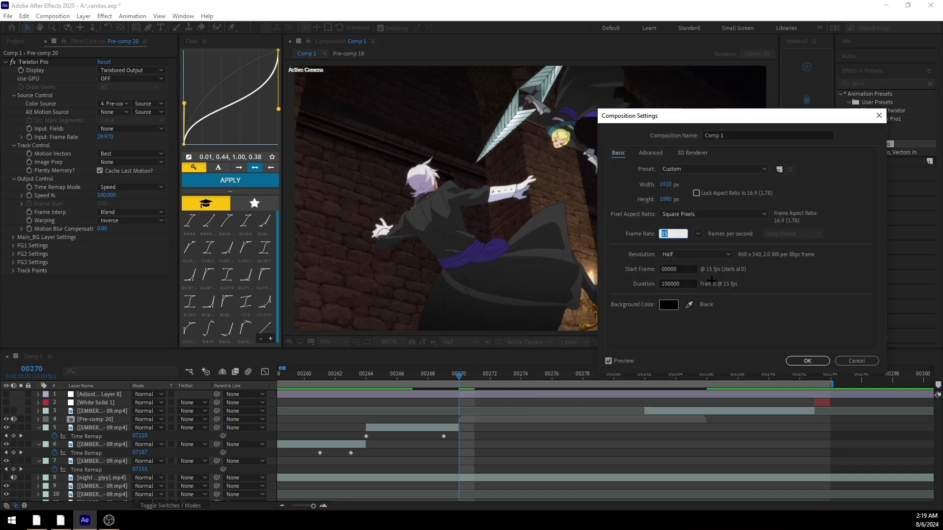
pyautogui.click(807, 360)
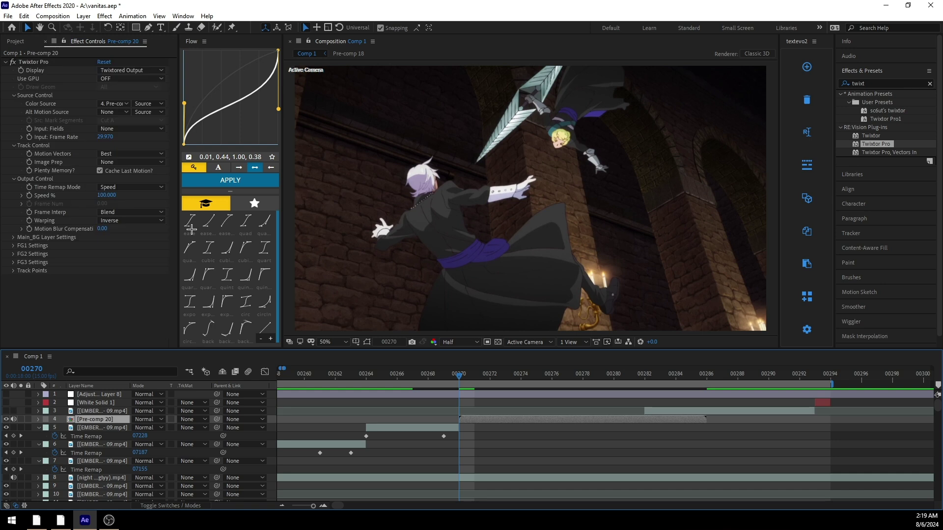
pyautogui.click(106, 137)
pyautogui.write('1')
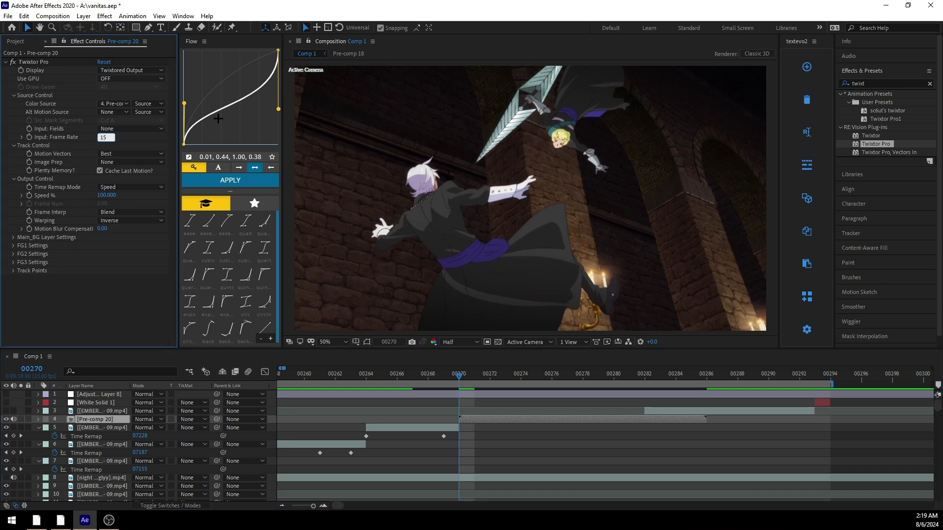
pyautogui.write('5')
pyautogui.press('Return')
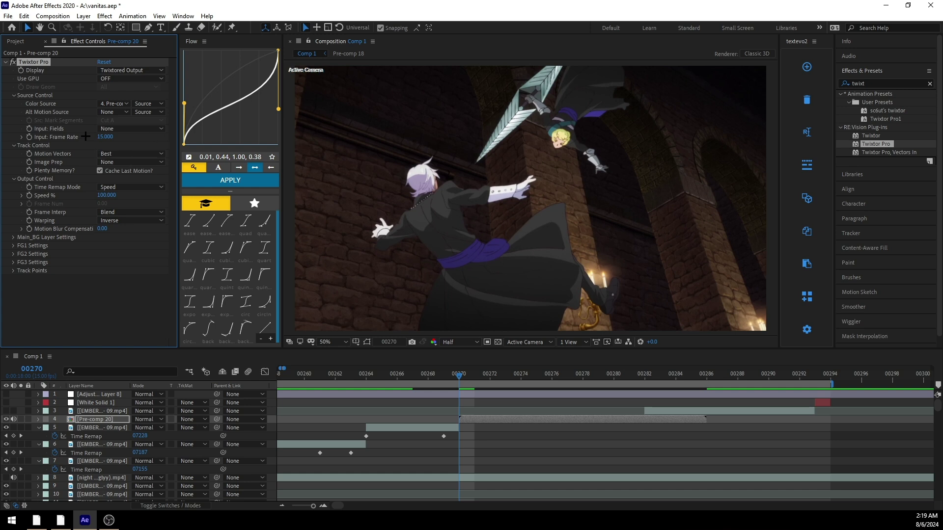
# Step: Set Twixtor Pro's Image Prep to Contrast/Edge Enhance, Time Remap Mode to Frame Number, Frame Interp to Motion Weighted Blend and Warping to Forward
pyautogui.click(111, 159)
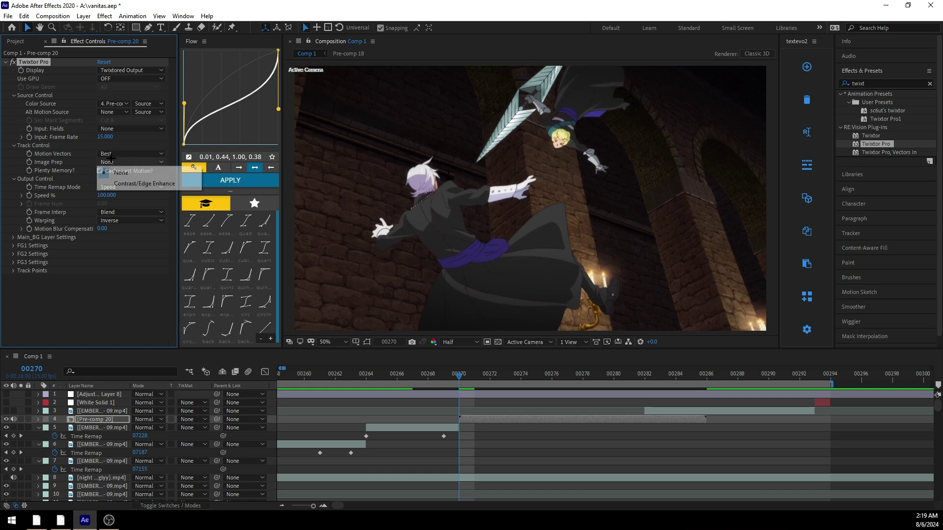
pyautogui.click(127, 184)
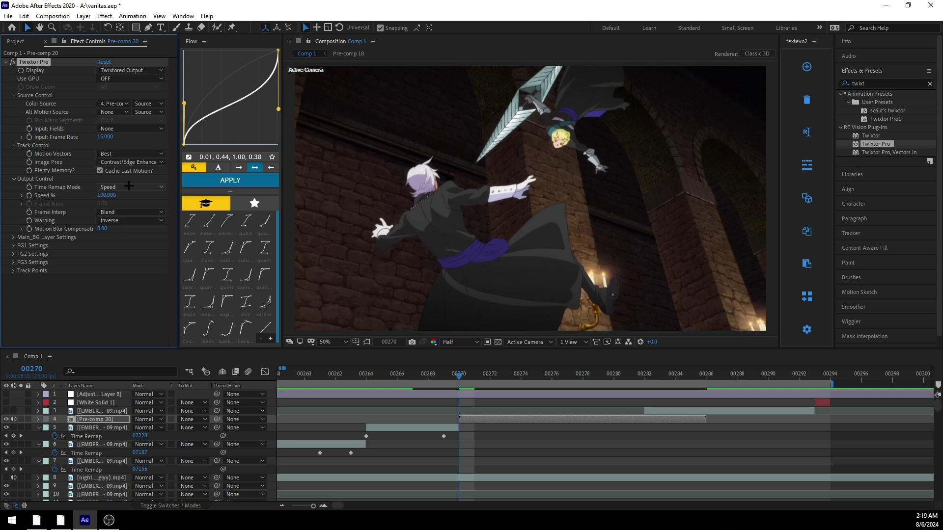
pyautogui.click(129, 186)
pyautogui.click(133, 208)
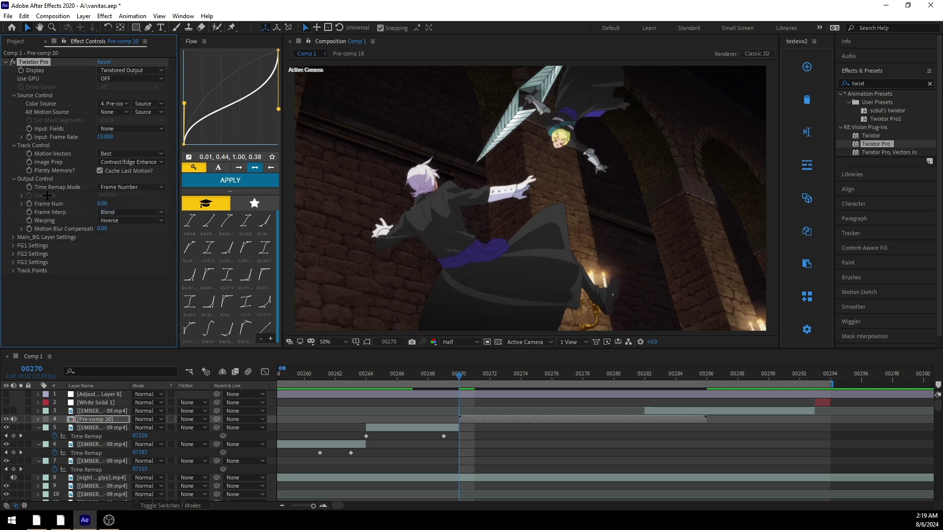
pyautogui.click(129, 213)
pyautogui.click(138, 245)
pyautogui.click(122, 221)
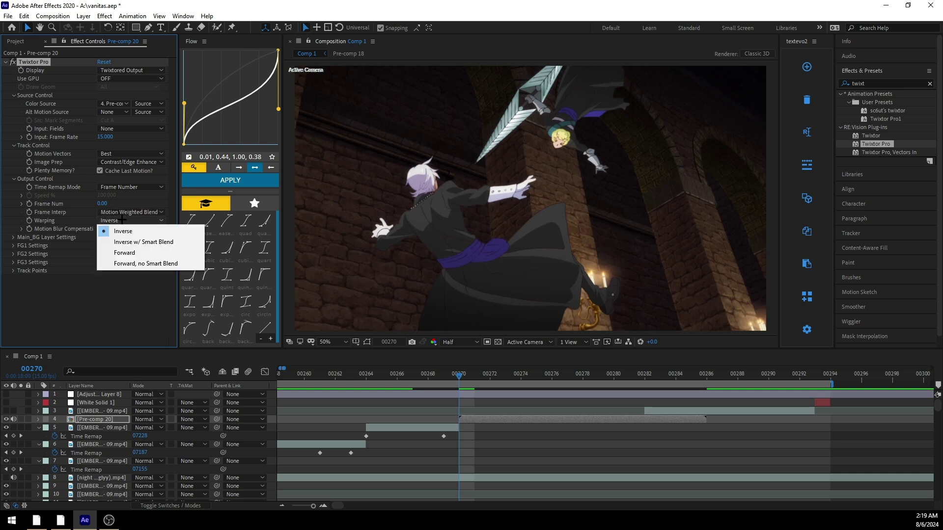
pyautogui.click(125, 253)
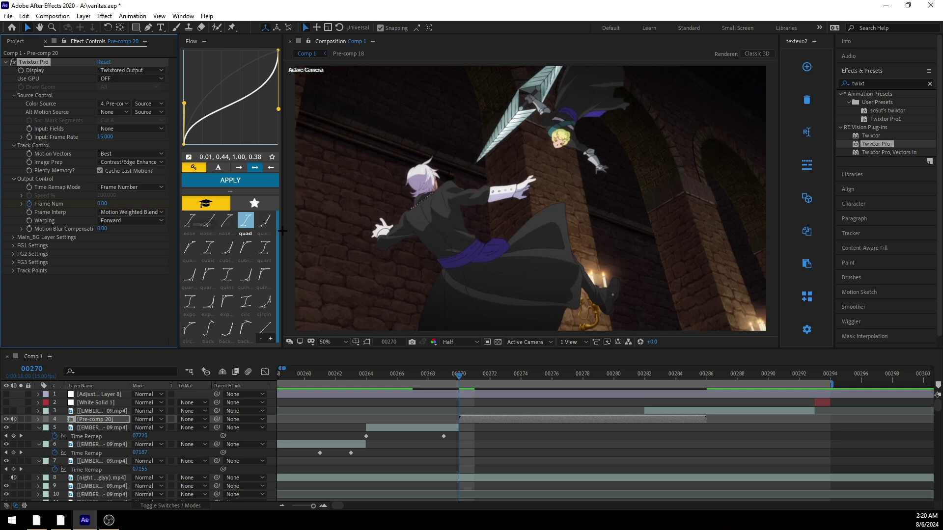
# Step: Keyframe Twixtor Pro's Frame Num from 0 at frame 270 to 15 at frame 285 on the pre-comp layer
pyautogui.press('u')
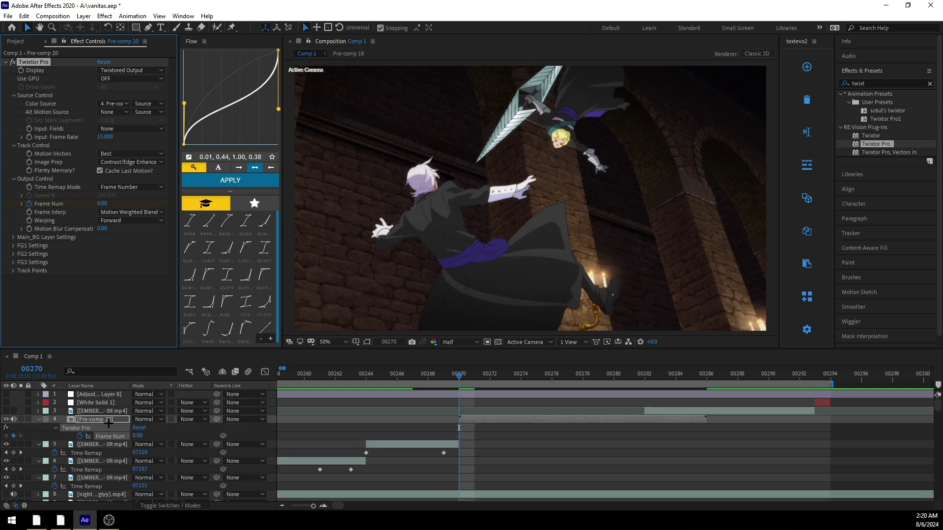
pyautogui.moveTo(474, 378); pyautogui.dragTo(693, 377)
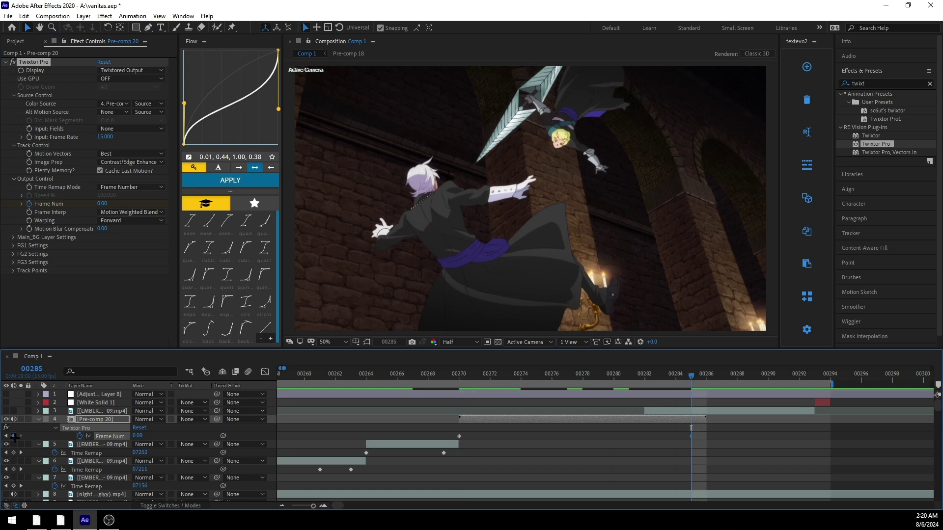
pyautogui.click(138, 436)
pyautogui.write('9')
pyautogui.press('Return')
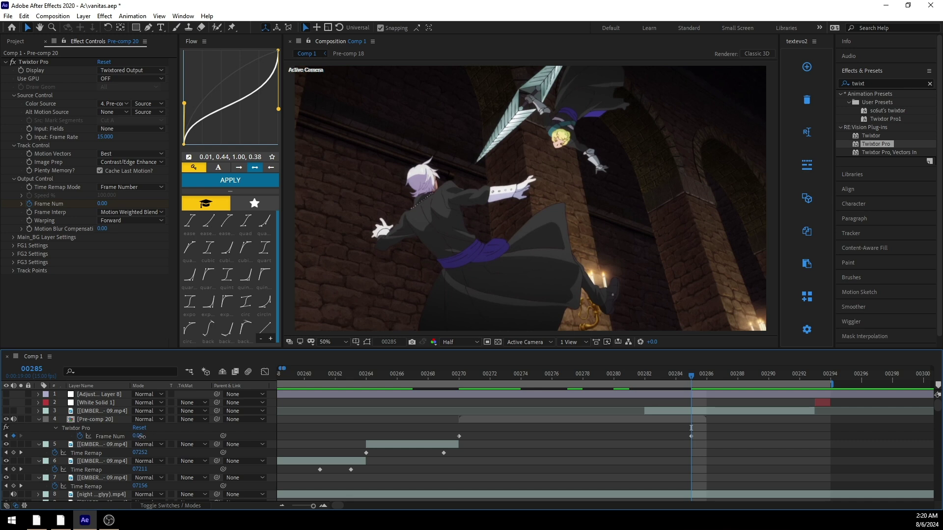
pyautogui.moveTo(148, 439); pyautogui.dragTo(152, 440)
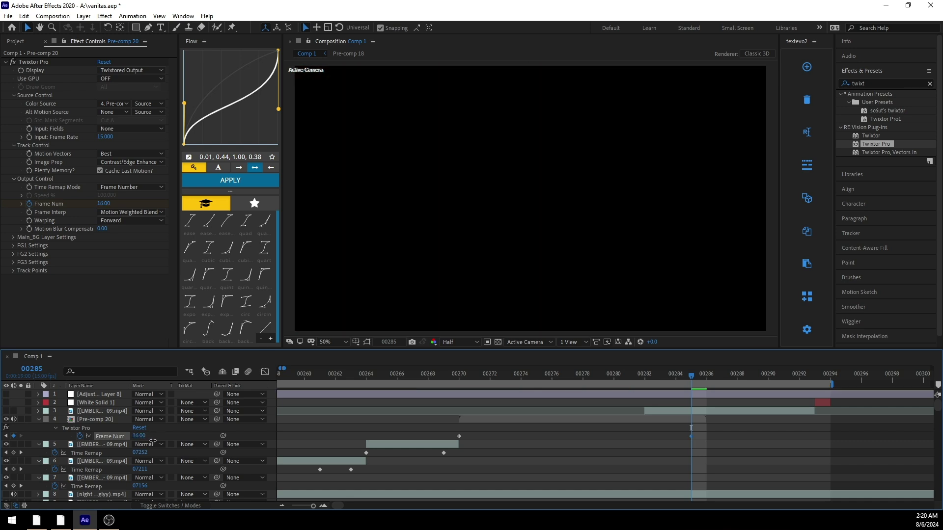
pyautogui.moveTo(153, 441); pyautogui.dragTo(149, 441)
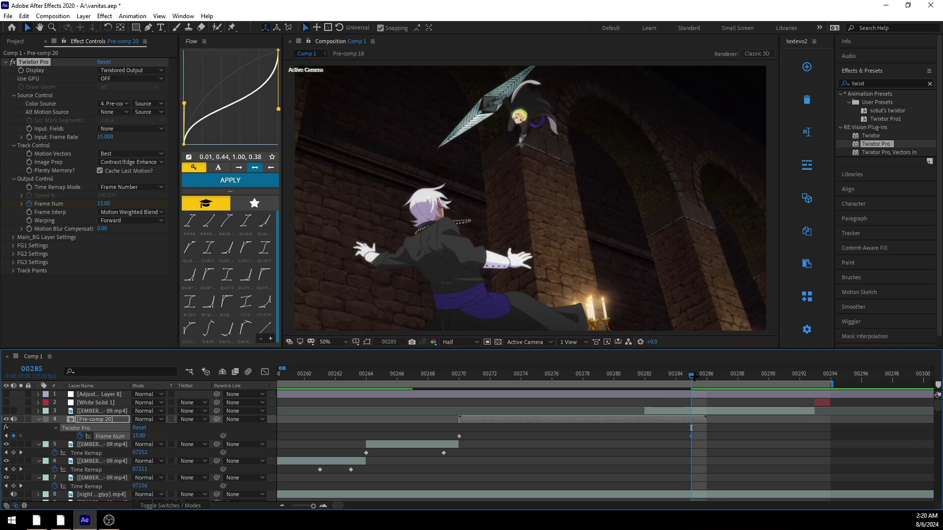
pyautogui.moveTo(146, 436); pyautogui.dragTo(144, 435)
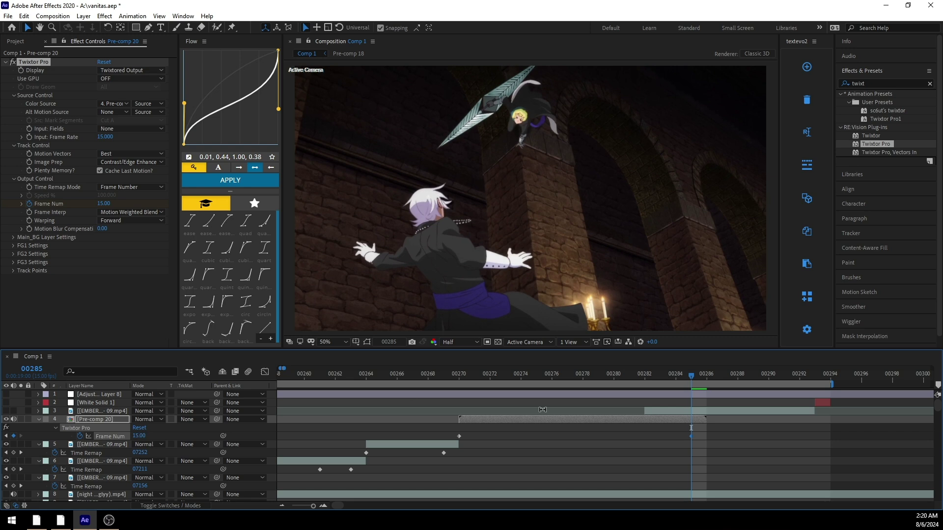
# Step: Enable time remapping on the pre-comp layer and check the image held at frame 294
pyautogui.click(546, 478)
pyautogui.moveTo(691, 383); pyautogui.dragTo(517, 419)
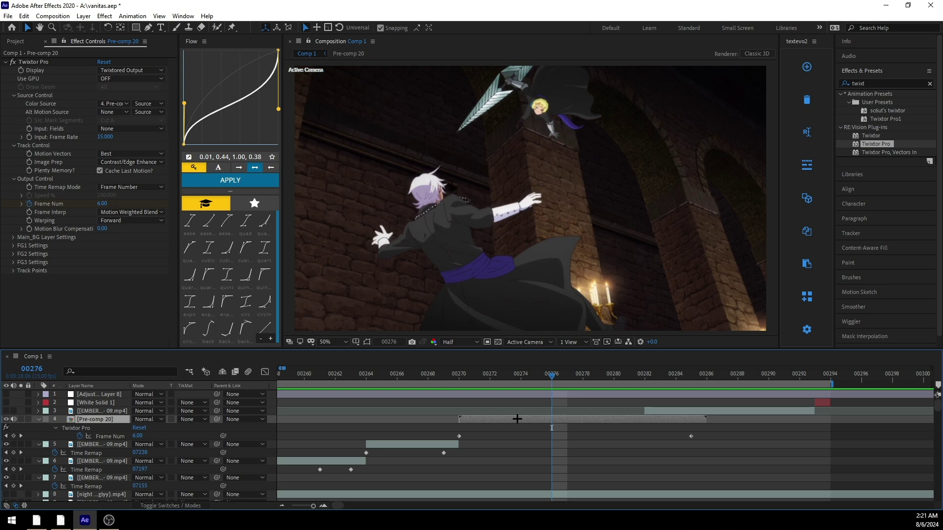
pyautogui.hotkey('ctrl', 'alt', 't')
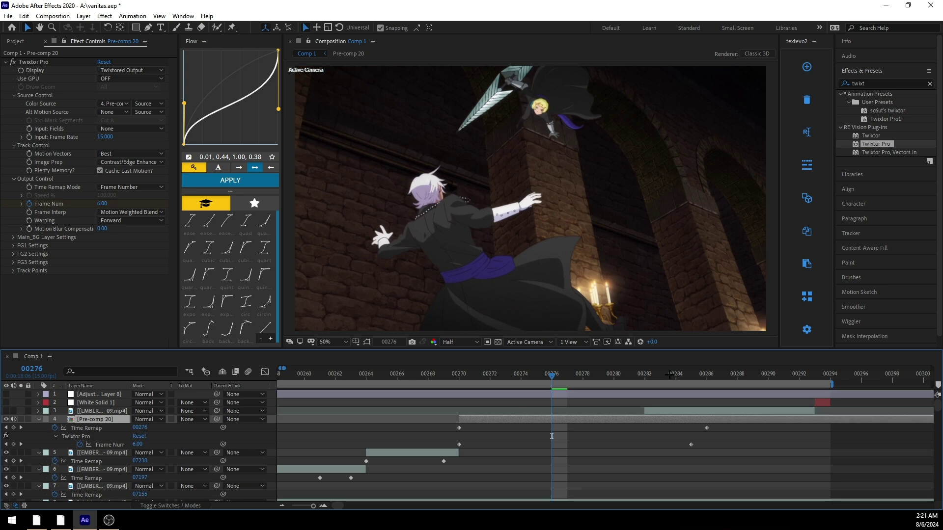
pyautogui.moveTo(648, 374); pyautogui.dragTo(823, 393)
# Step: Try to slow the shot by moving the last Frame Num keyframe past frame 300, extend the work area and preview the motion
pyautogui.click(280, 506)
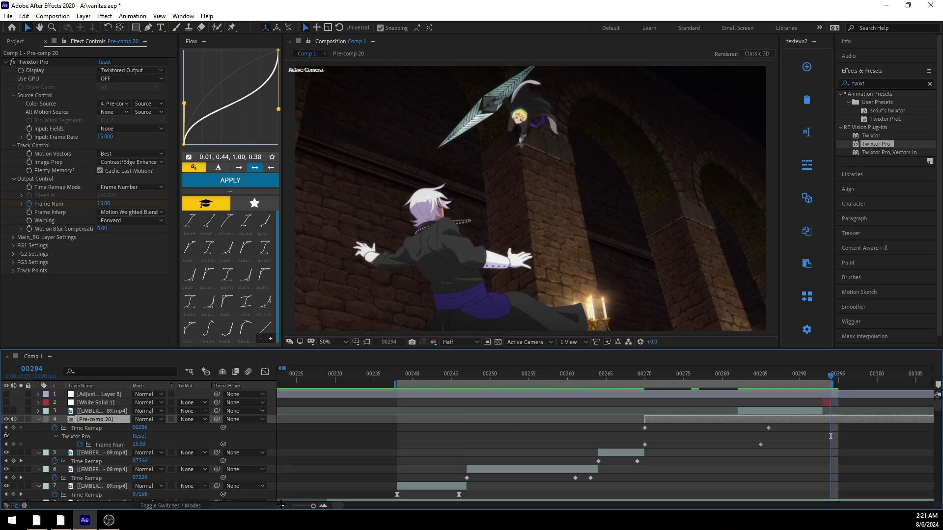
pyautogui.click(280, 505)
pyautogui.click(280, 506)
pyautogui.click(798, 437)
pyautogui.moveTo(812, 444); pyautogui.dragTo(857, 445)
pyautogui.moveTo(805, 378); pyautogui.dragTo(786, 377)
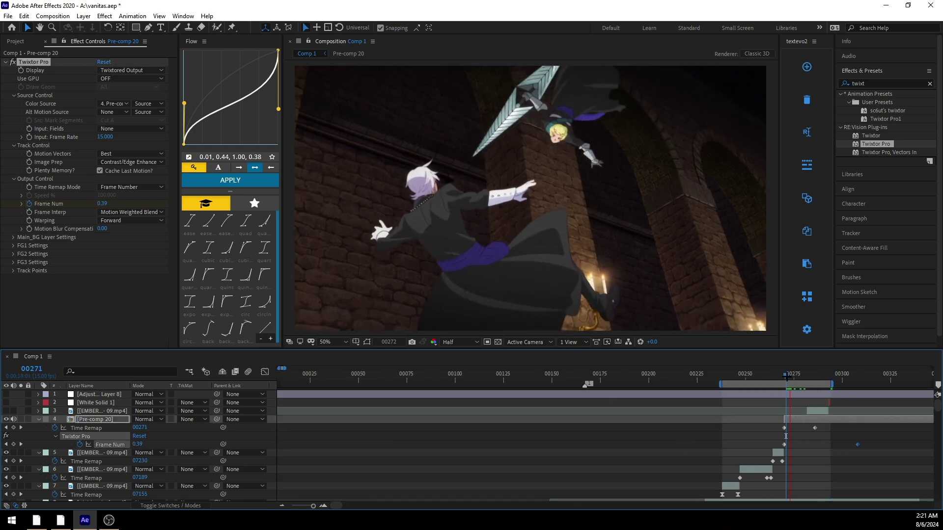
pyautogui.press('space')
pyautogui.press('space')
pyautogui.moveTo(832, 385); pyautogui.dragTo(869, 384)
pyautogui.press('space')
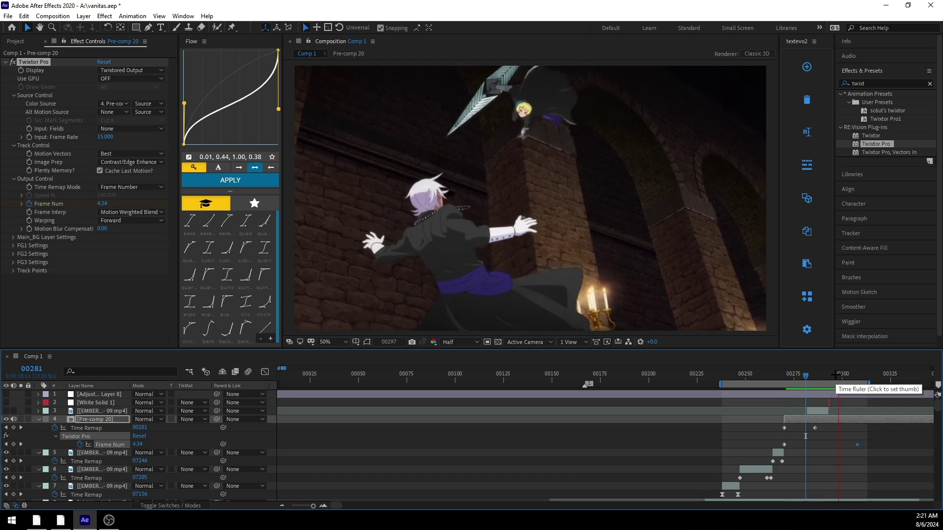
pyautogui.click(790, 378)
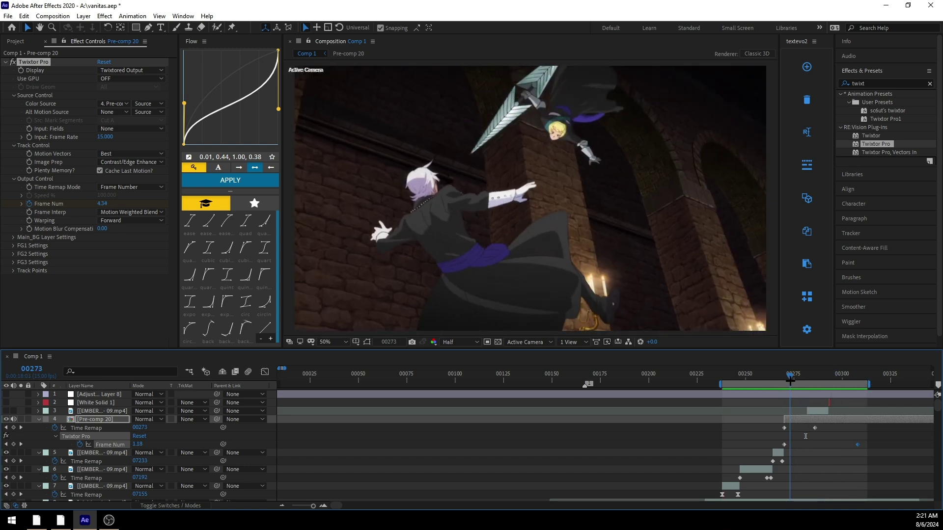
# Step: Undo the keyframe move and the work area extension, and preview the shot from frame 270
pyautogui.hotkey('ctrl', 'z')
pyautogui.hotkey('ctrl', 'z')
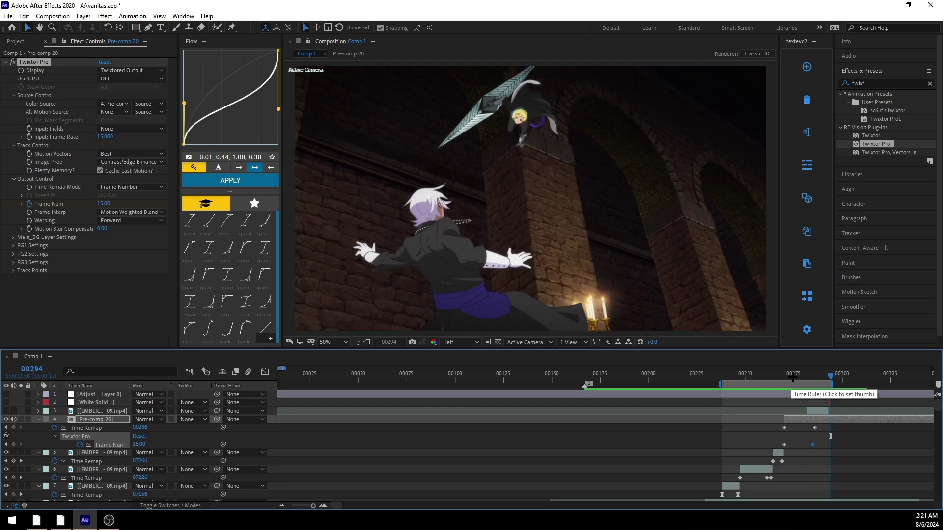
pyautogui.moveTo(790, 379); pyautogui.dragTo(785, 375)
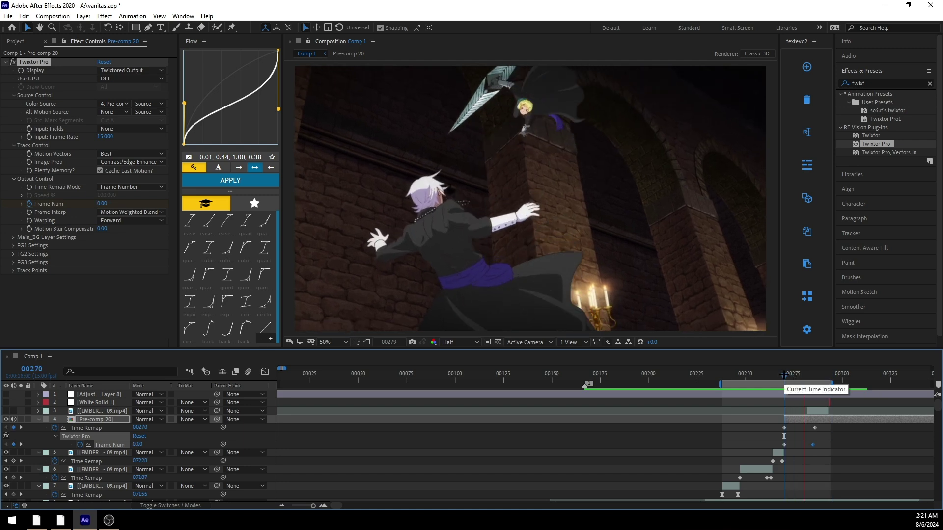
# Step: Try stretching the shot by moving the last Frame Num keyframe to frame 325, preview it and inspect frame 283 up close
pyautogui.press('space')
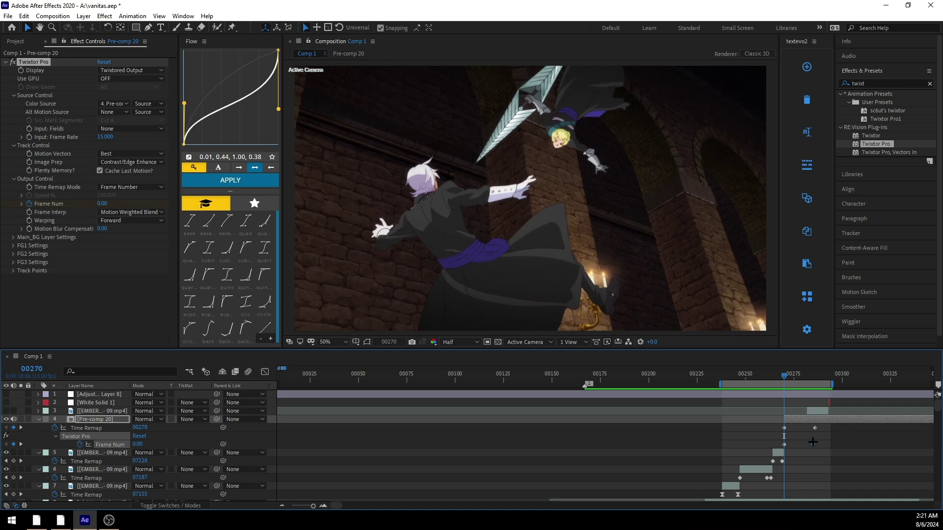
pyautogui.press('space')
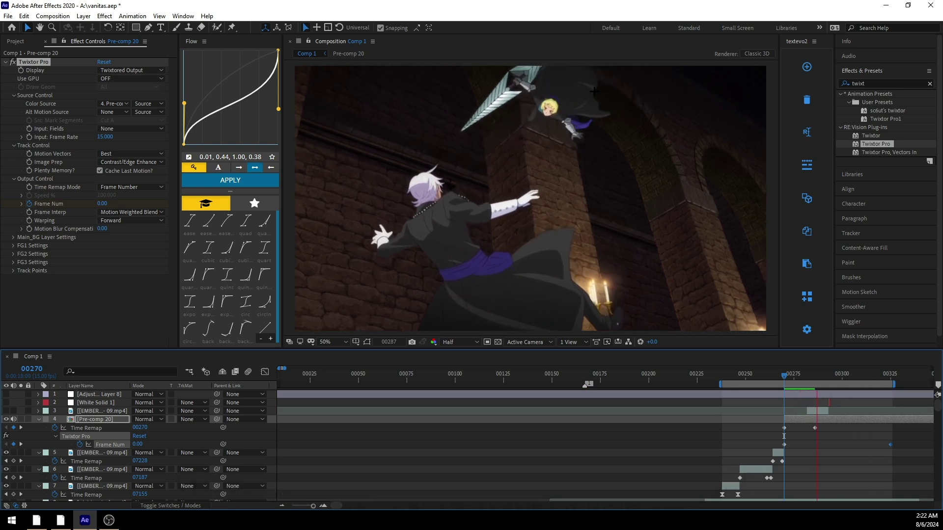
pyautogui.press('space')
pyautogui.moveTo(831, 375); pyautogui.dragTo(809, 364)
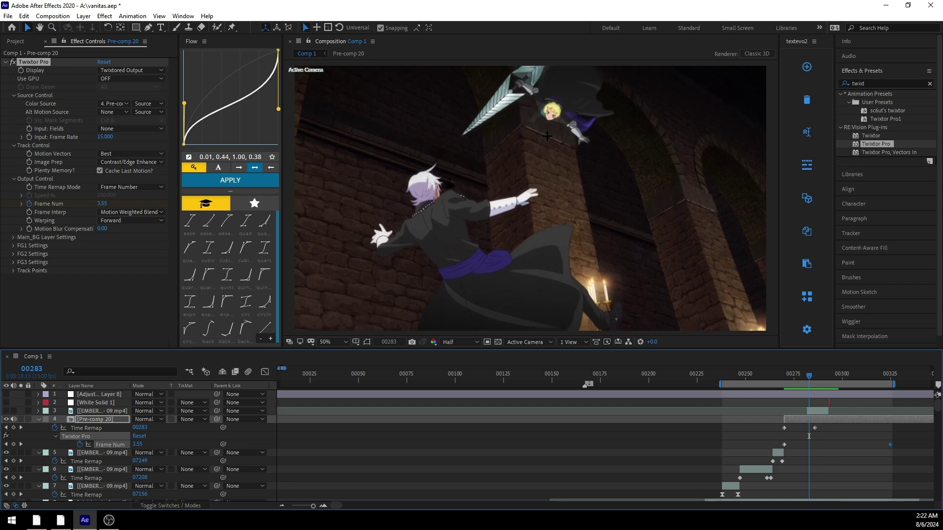
pyautogui.scroll(2, 547, 136)
pyautogui.moveTo(553, 125); pyautogui.dragTo(533, 258)
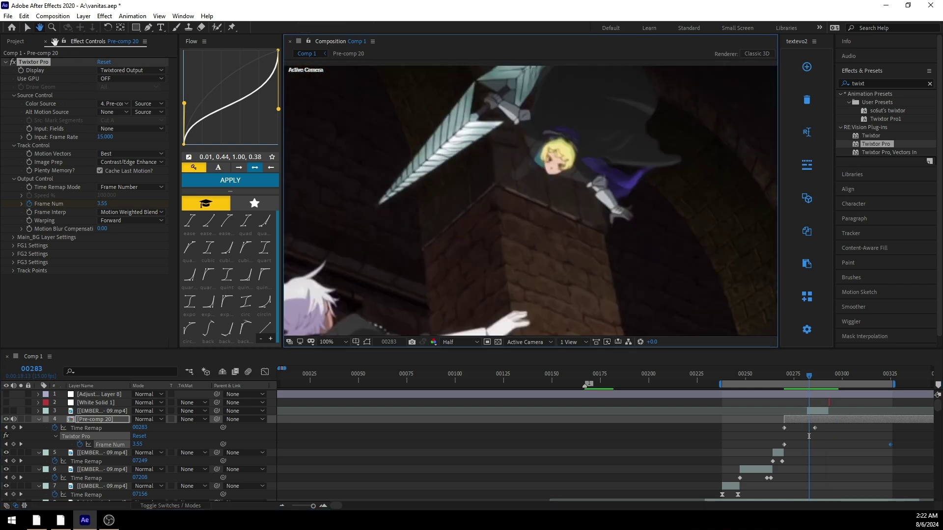
# Step: Examine the stretched shot between frames 283 and 321 at 50% magnification, and preview it from frame 270
pyautogui.moveTo(809, 376); pyautogui.dragTo(882, 388)
pyautogui.scroll(-1, 648, 250)
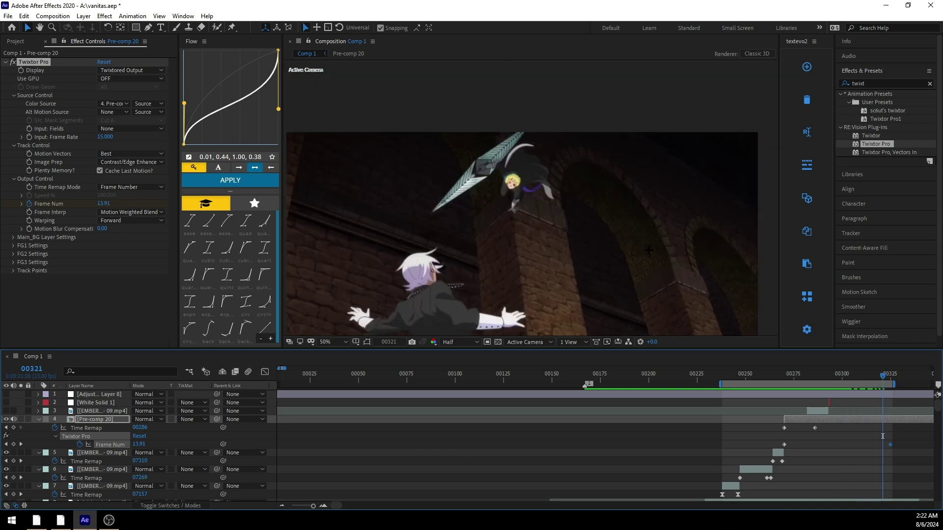
pyautogui.click(325, 342)
pyautogui.click(339, 180)
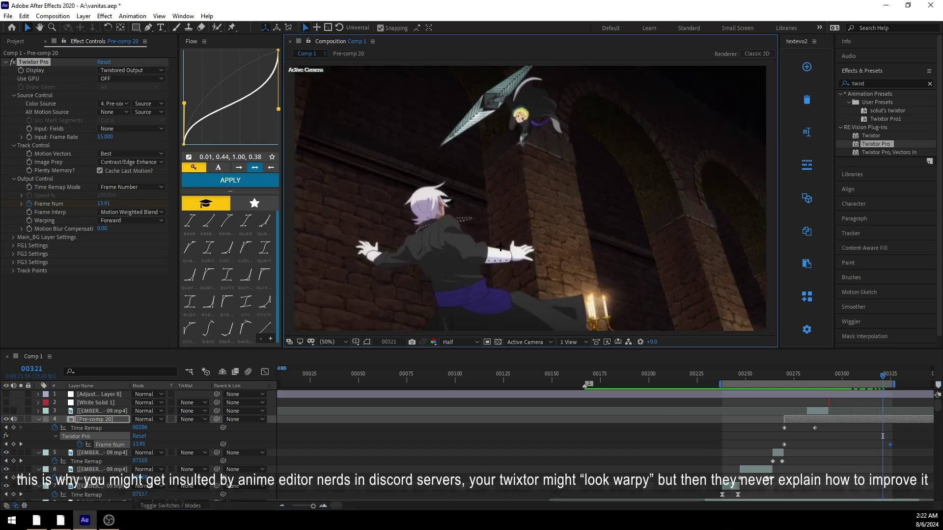
pyautogui.moveTo(882, 375); pyautogui.dragTo(785, 377)
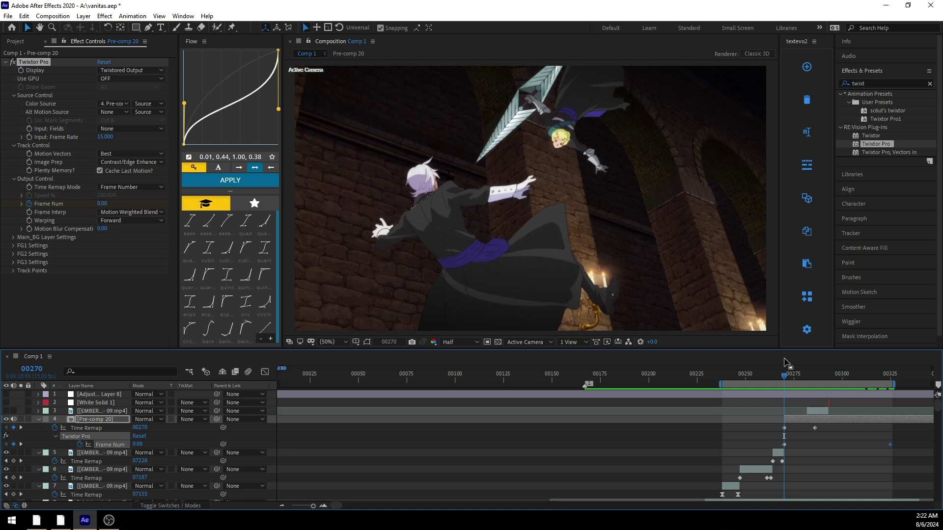
pyautogui.press('space')
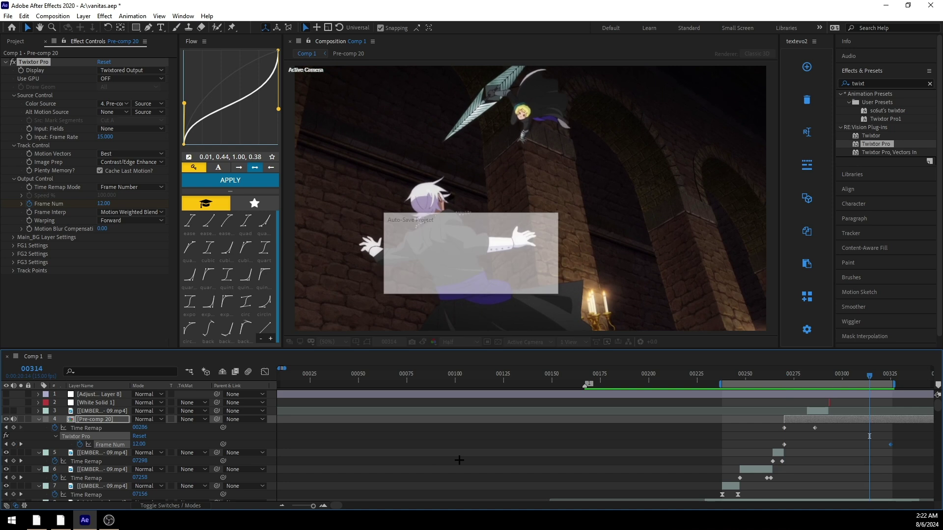
pyautogui.scroll(-1, 40, 495)
pyautogui.click(13, 479)
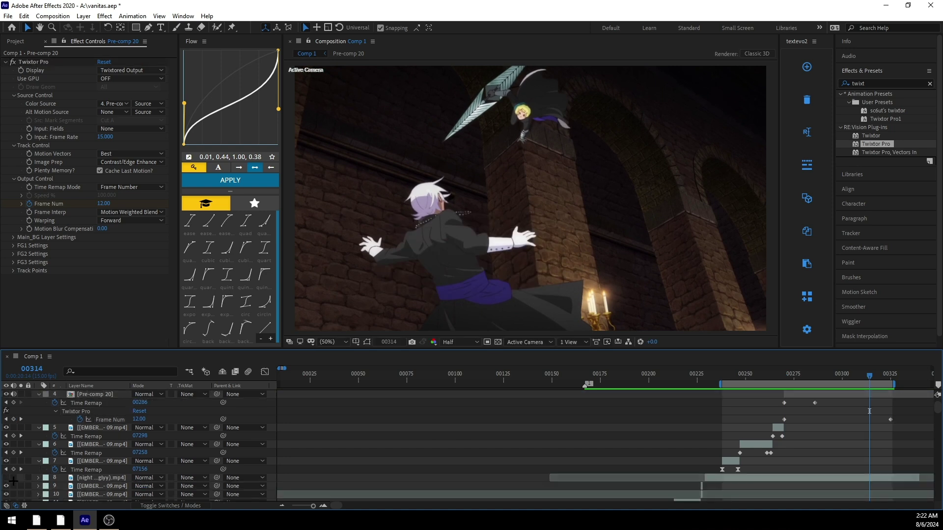
pyautogui.scroll(1, 577, 437)
# Step: Move the pre-comp's last Frame Num keyframe back to frame 281, preview the motion and settle the keyframe at frame 279
pyautogui.click(786, 421)
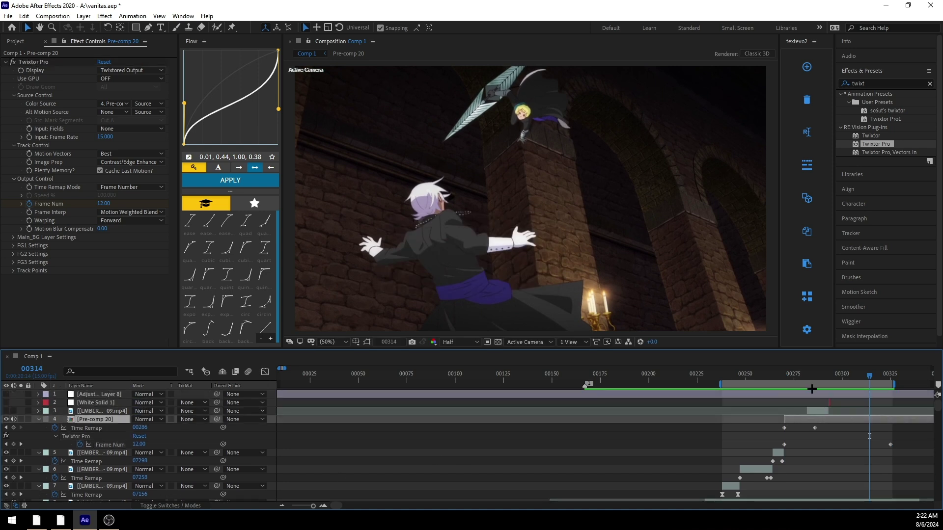
pyautogui.click(806, 374)
pyautogui.moveTo(889, 444); pyautogui.dragTo(805, 455)
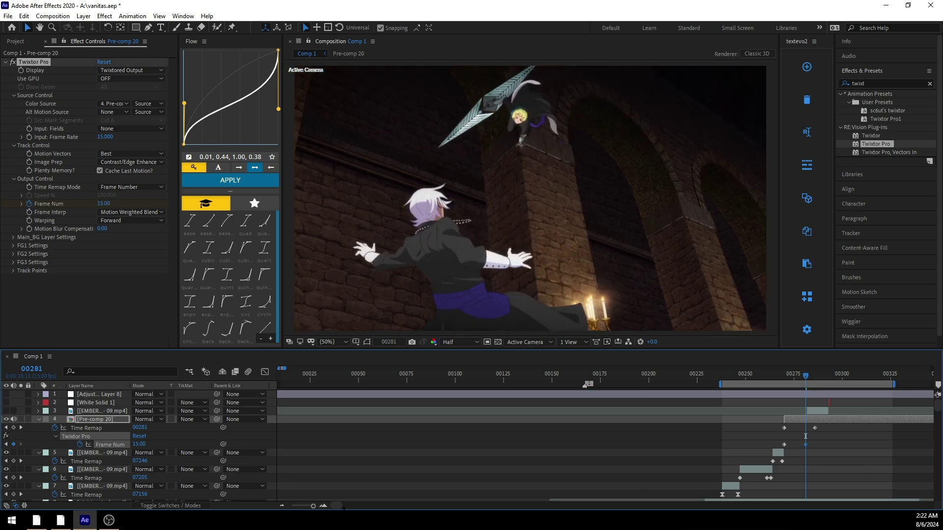
pyautogui.press('=')
pyautogui.press('=')
pyautogui.click(733, 373)
pyautogui.moveTo(732, 374); pyautogui.dragTo(790, 375)
pyautogui.press('space')
pyautogui.press('space')
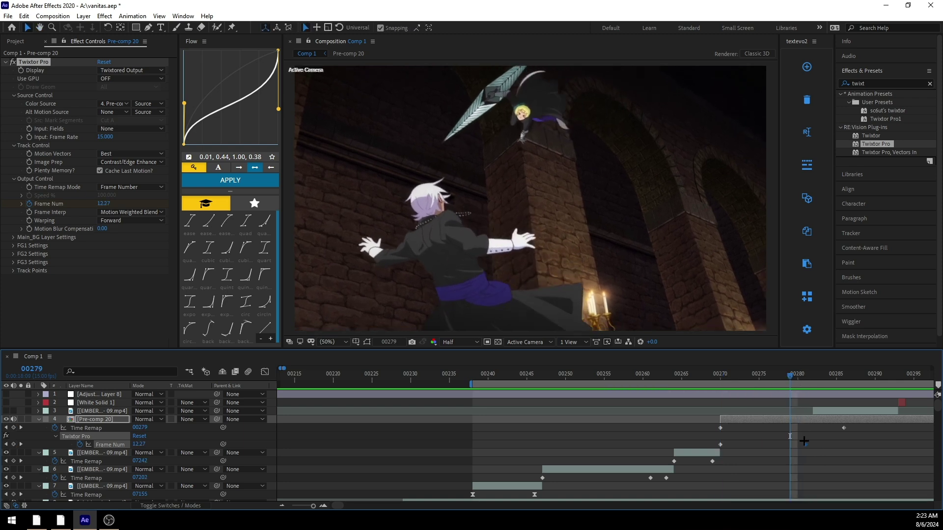
pyautogui.moveTo(804, 443); pyautogui.dragTo(792, 441)
# Step: Split the pre-comp layer at frame 280, delete the part after it and preview the shortened shot from frame 270
pyautogui.moveTo(789, 377); pyautogui.dragTo(796, 377)
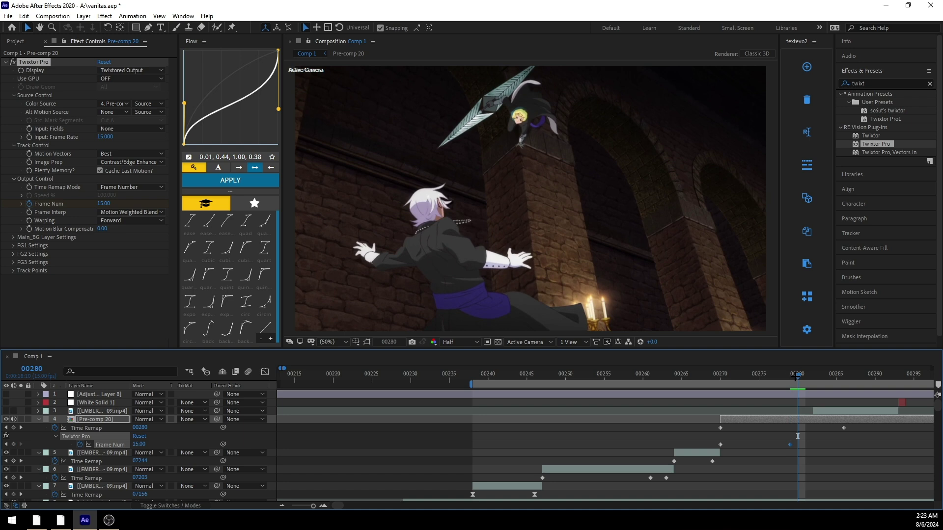
pyautogui.hotkey('ctrl', 'shift', 'd')
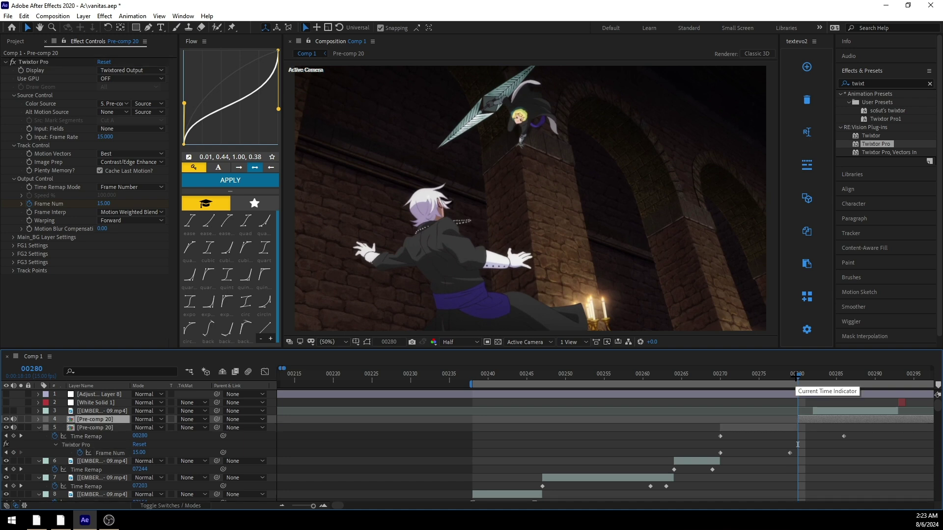
pyautogui.press('Delete')
pyautogui.moveTo(797, 377); pyautogui.dragTo(707, 374)
pyautogui.press('space')
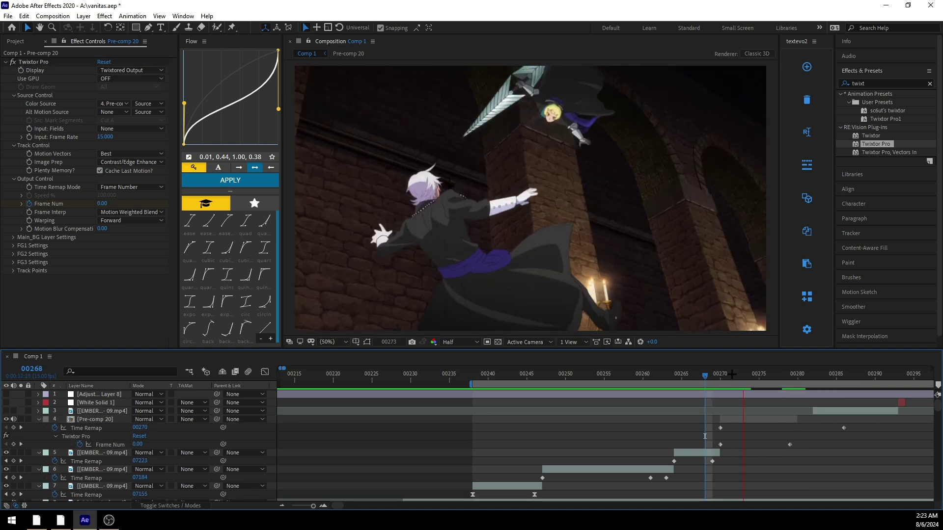
pyautogui.click(722, 373)
pyautogui.press('space')
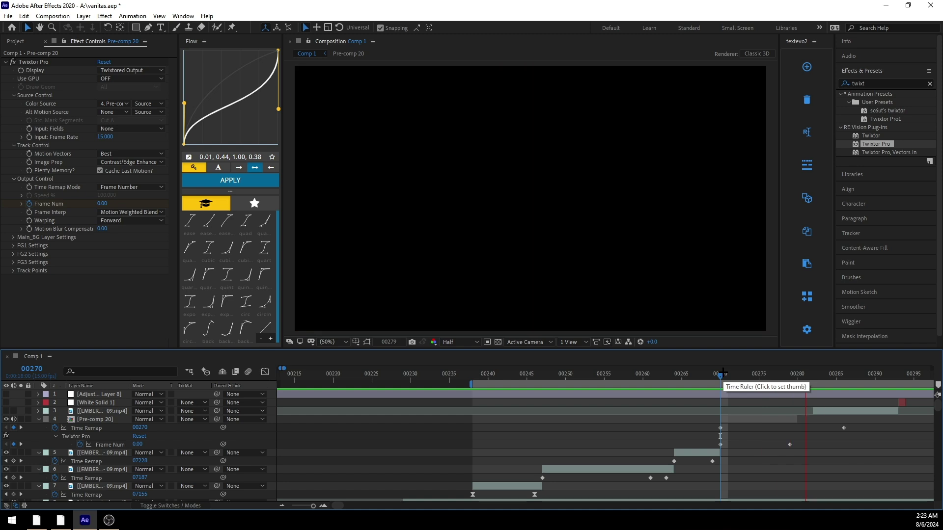
pyautogui.press('space')
# Step: Start the layer 3 clip at frame 280 and White Solid 1 at frame 292, with both layers visible
pyautogui.moveTo(735, 375); pyautogui.dragTo(796, 392)
pyautogui.click(845, 408)
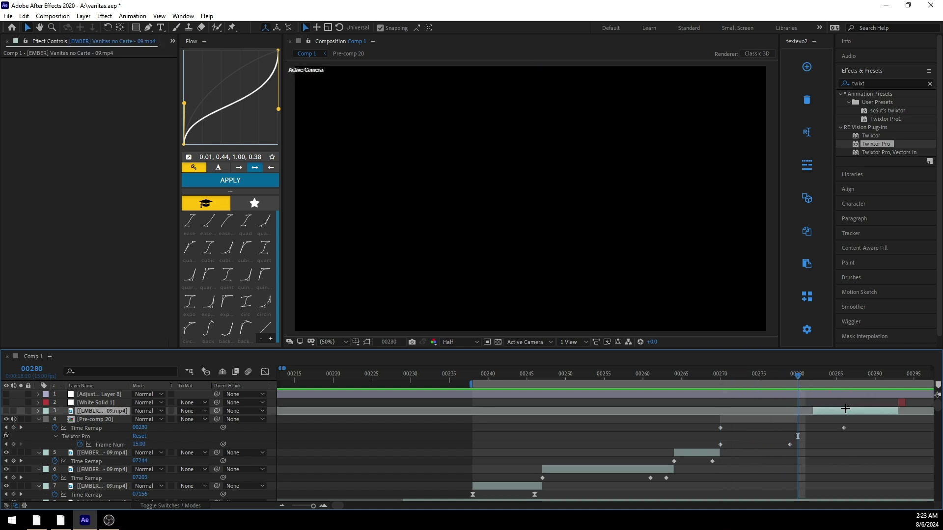
pyautogui.moveTo(850, 410); pyautogui.dragTo(832, 407)
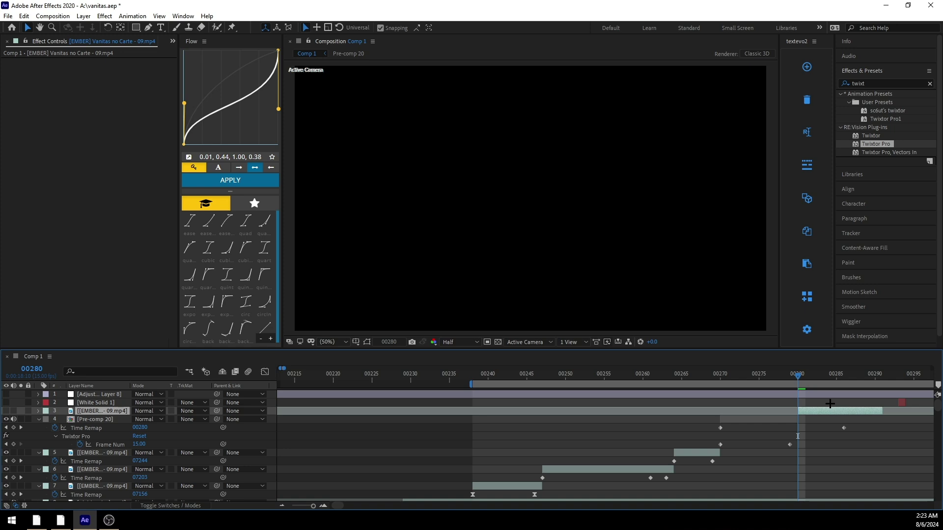
pyautogui.click(5, 411)
pyautogui.moveTo(805, 377); pyautogui.dragTo(883, 401)
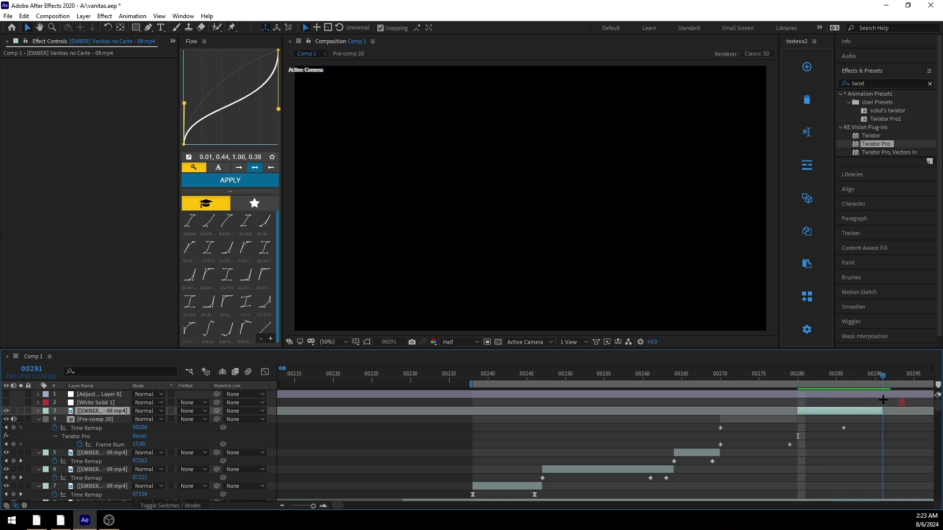
# Step: Apply Easy Ease to both Frame Num keyframes on the pre-comp and display their curve in the Graph Editor
pyautogui.click(721, 376)
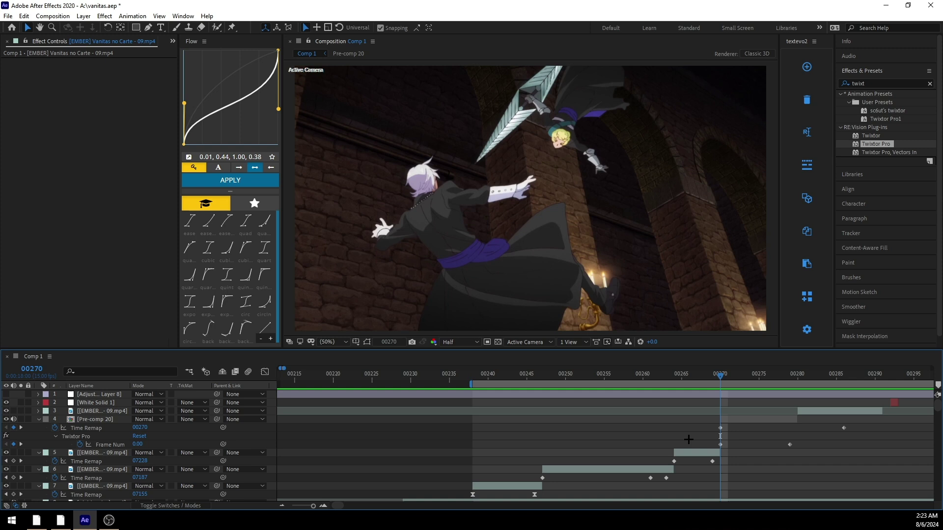
pyautogui.moveTo(688, 439); pyautogui.dragTo(808, 448)
pyautogui.moveTo(726, 377); pyautogui.dragTo(762, 377)
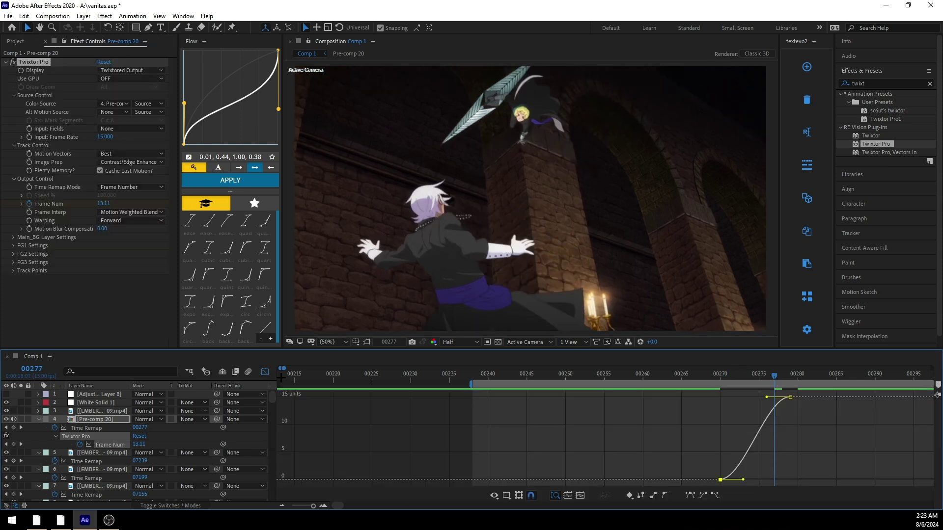
pyautogui.click(266, 372)
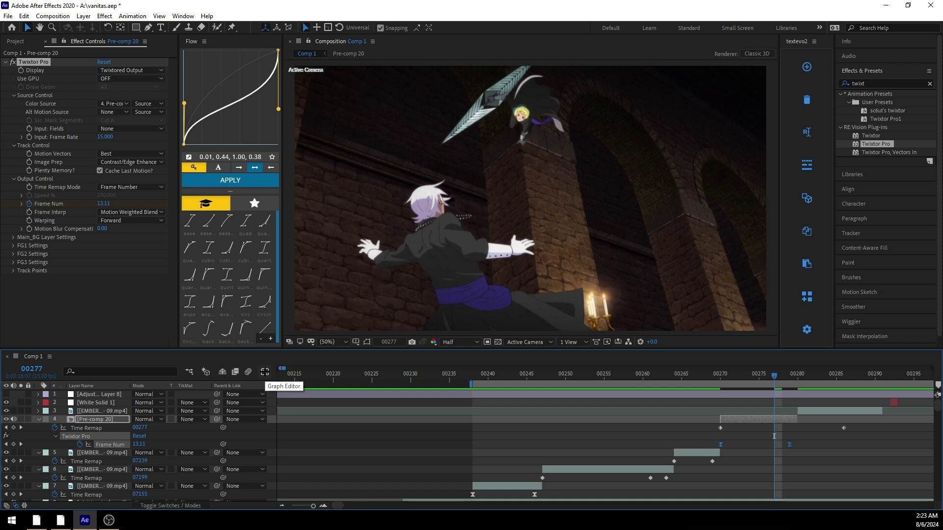
pyautogui.click(265, 372)
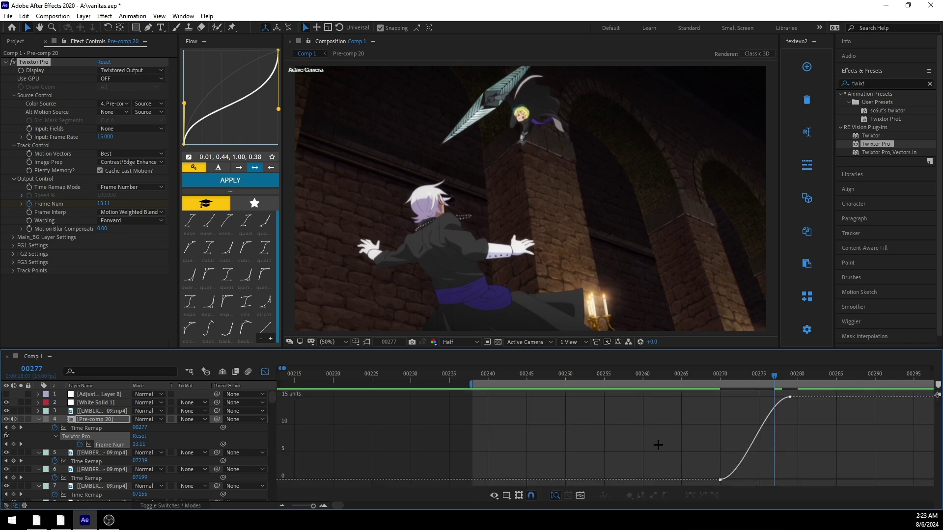
# Step: Reshape the Frame Num curve to start fast and settle slowly, extending the last keyframe's handle back to frame 270, and preview it
pyautogui.press('j')
pyautogui.moveTo(712, 444)
pyautogui.mouseDown()
pyautogui.moveTo(761, 508)
pyautogui.moveTo(720, 437)
pyautogui.mouseUp()
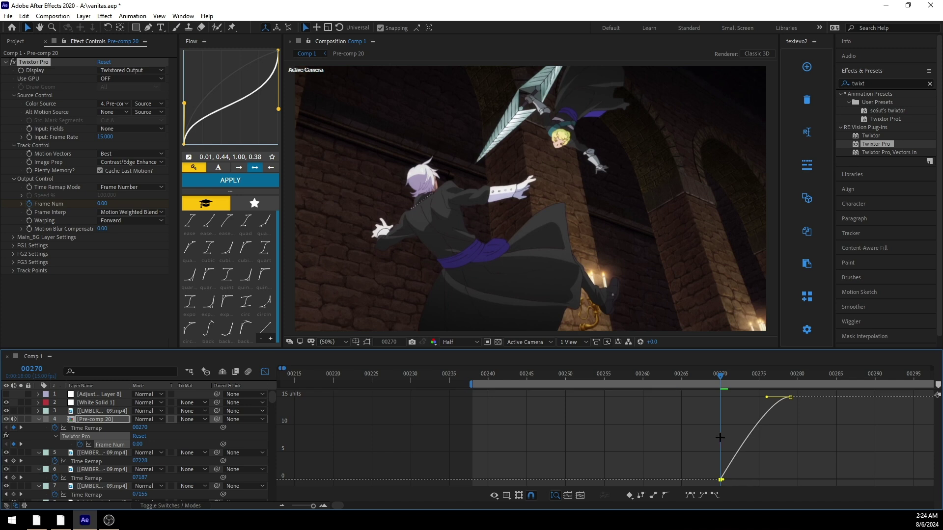
pyautogui.moveTo(767, 398); pyautogui.dragTo(650, 376)
pyautogui.press('space')
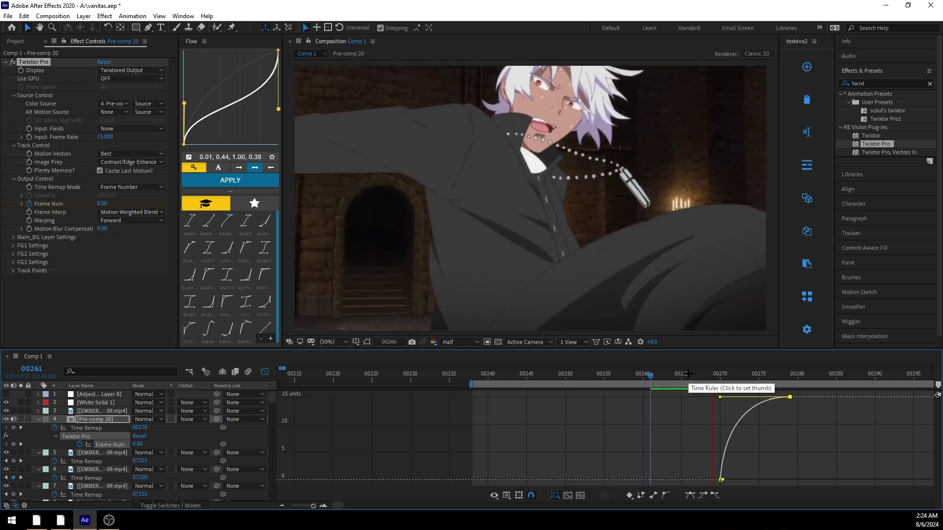
pyautogui.click(687, 375)
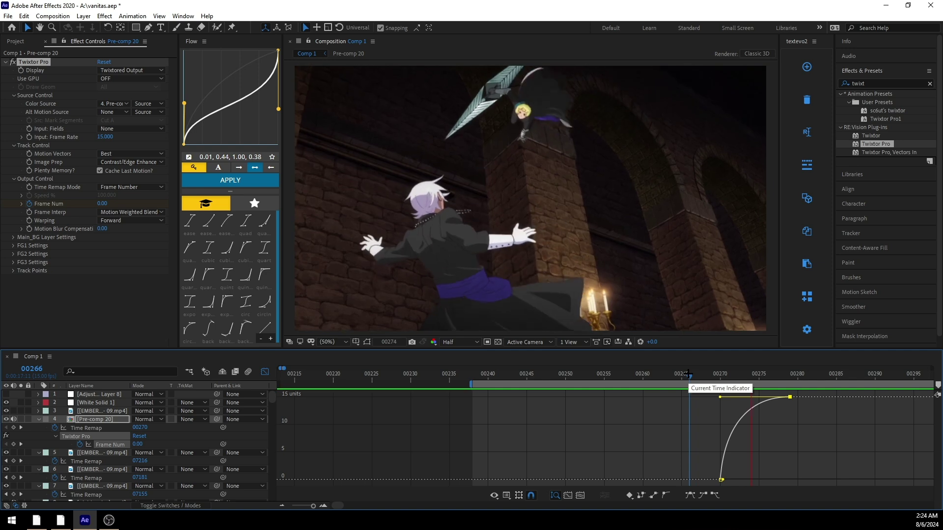
pyautogui.click(720, 379)
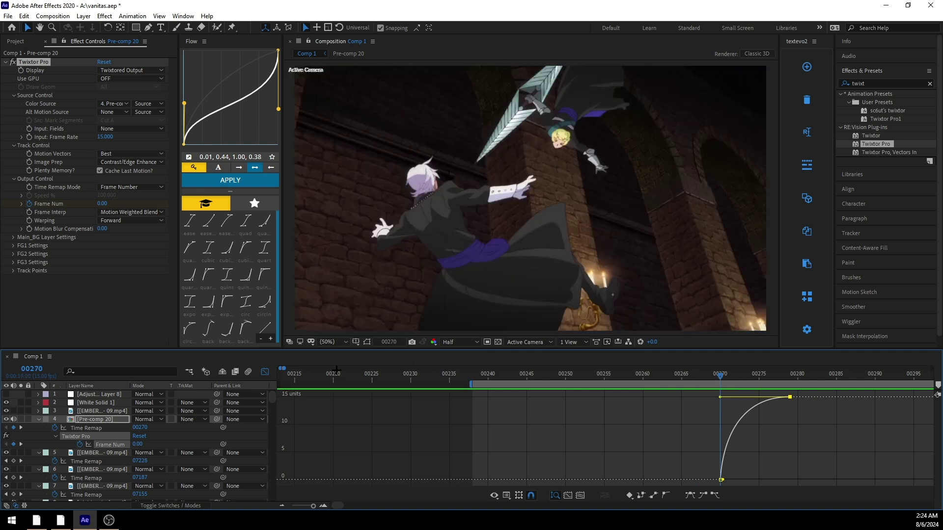
pyautogui.click(265, 371)
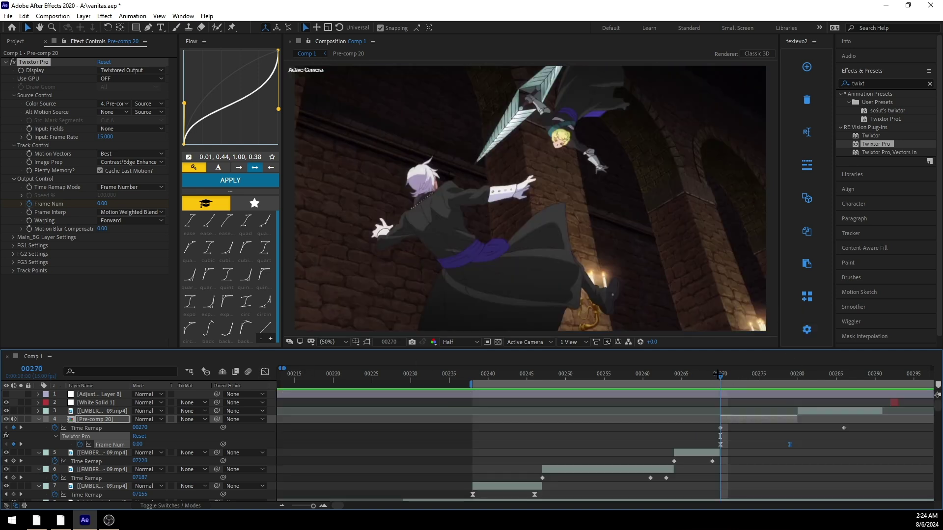
pyautogui.click(769, 442)
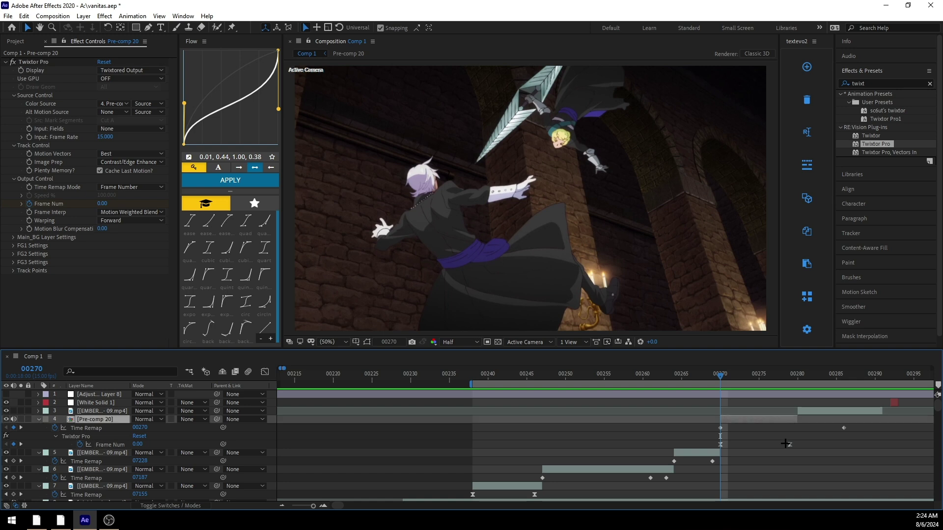
pyautogui.scroll(-2, 657, 453)
pyautogui.click(632, 445)
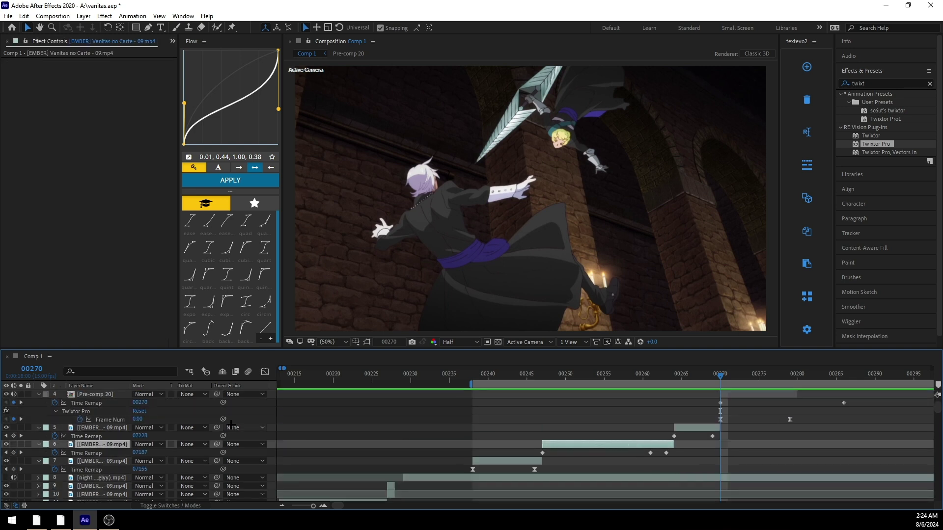
pyautogui.scroll(2, 683, 450)
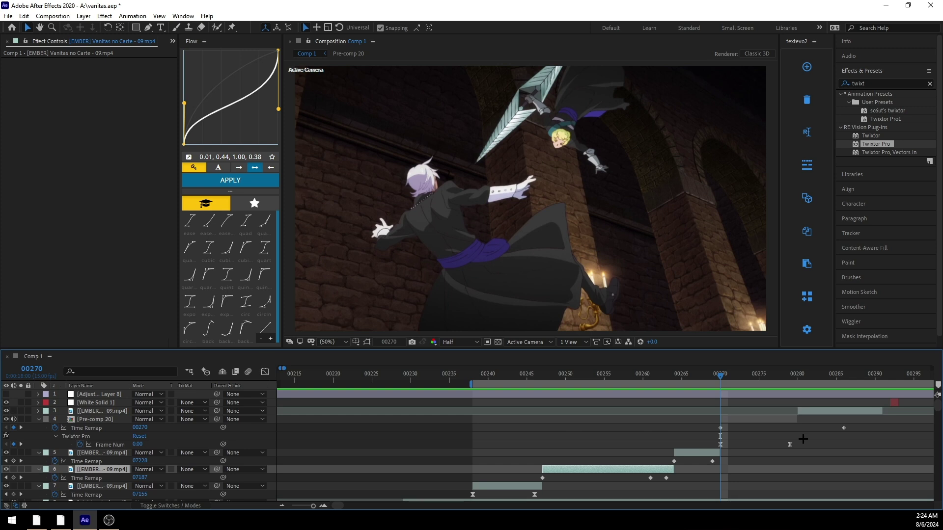
# Step: Move the last Frame Num keyframe to frame 277, add a keyframe of 0 at frame 279 and show the curve in the Graph Editor
pyautogui.moveTo(726, 377); pyautogui.dragTo(774, 446)
pyautogui.click(789, 445)
pyautogui.click(758, 432)
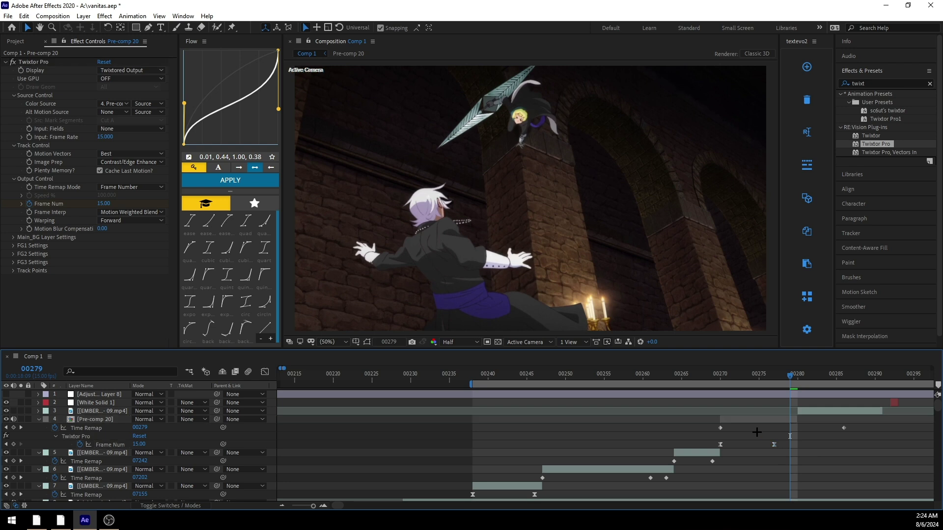
pyautogui.click(139, 444)
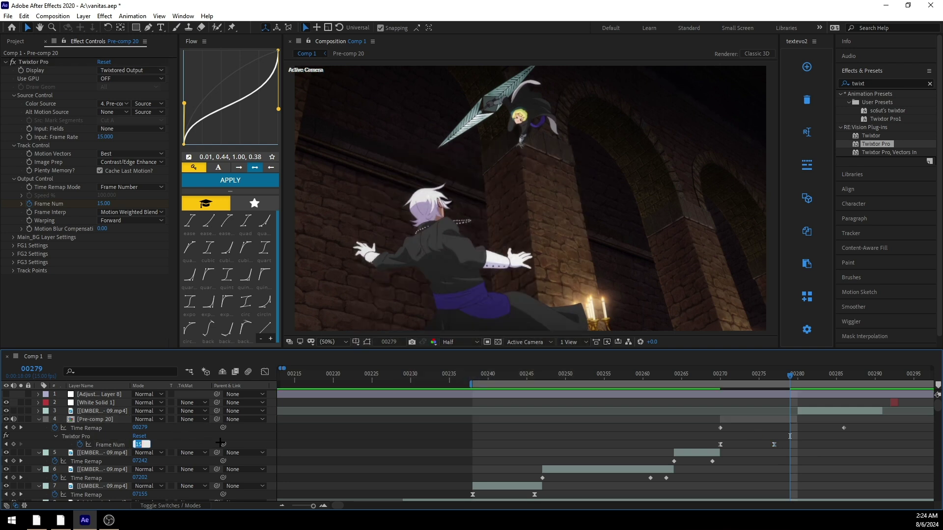
pyautogui.write('0')
pyautogui.press('Return')
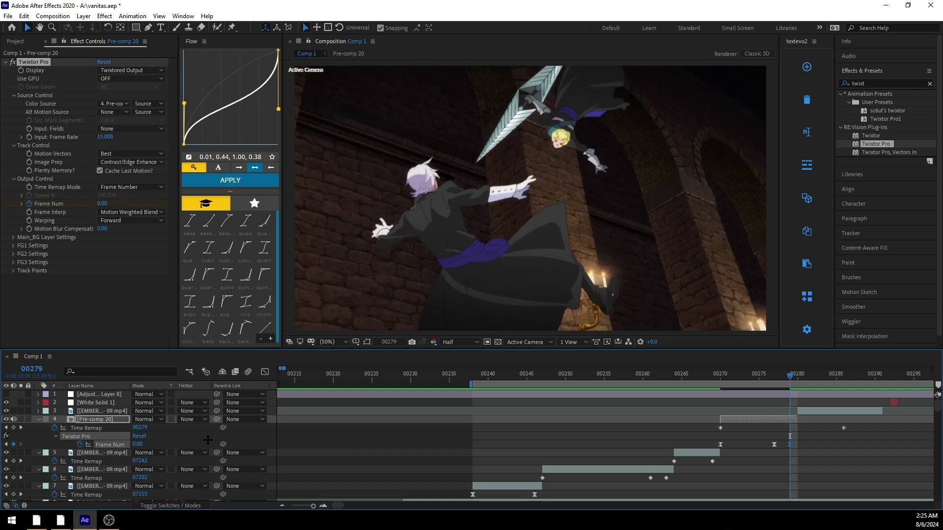
pyautogui.click(264, 372)
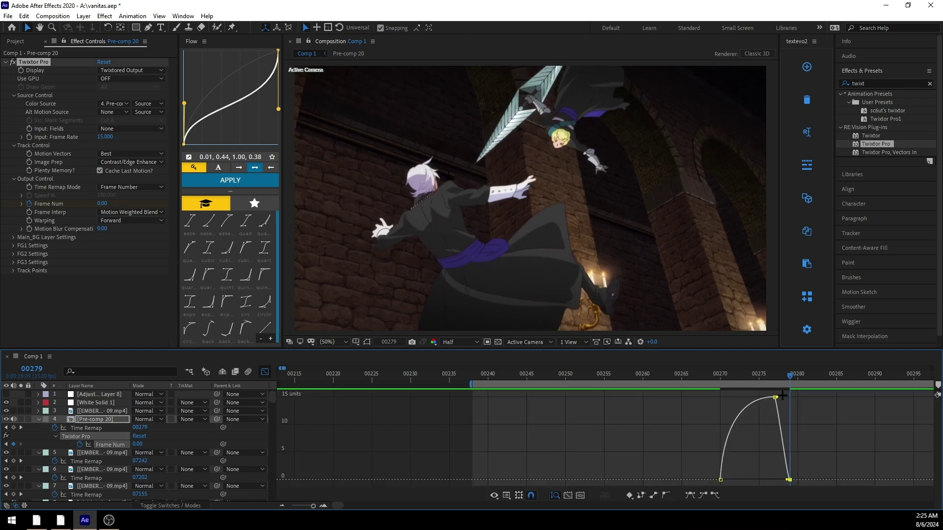
# Step: Extend the outgoing handle of the frame 277 Frame Num keyframe to frame 279, close the Graph Editor and preview from frame 270
pyautogui.moveTo(777, 398); pyautogui.dragTo(725, 382)
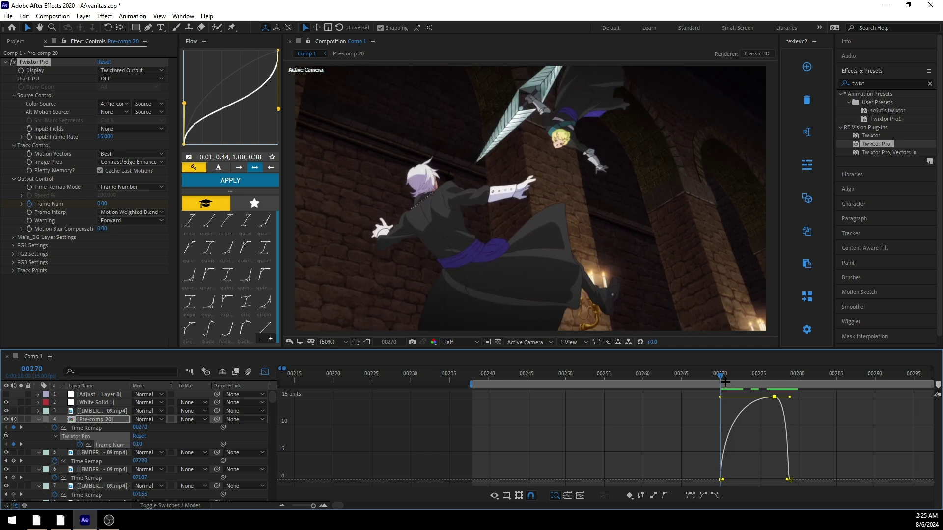
pyautogui.click(265, 372)
pyautogui.press('space')
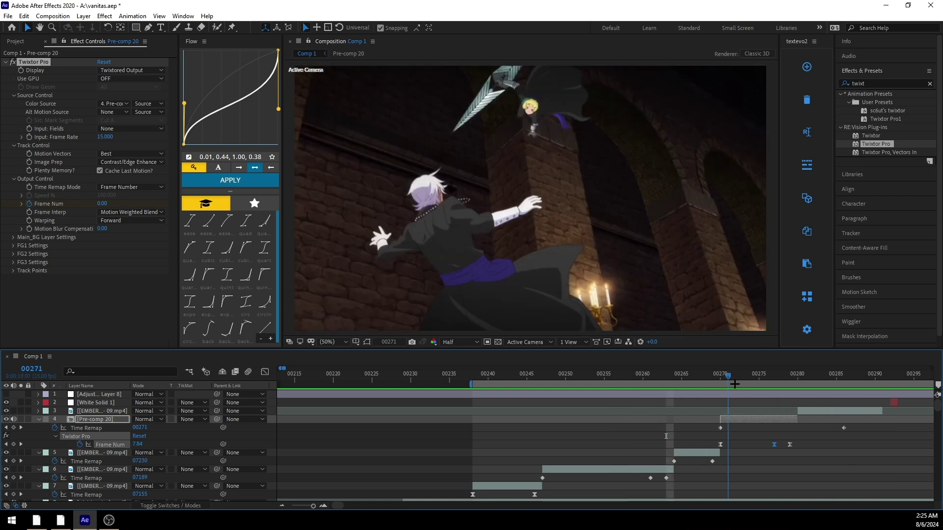
pyautogui.moveTo(789, 400); pyautogui.dragTo(853, 394)
# Step: Slip the layer 3 clip's footage to an earlier moment of the shot while keeping its start at frame 280
pyautogui.click(806, 411)
pyautogui.press('space')
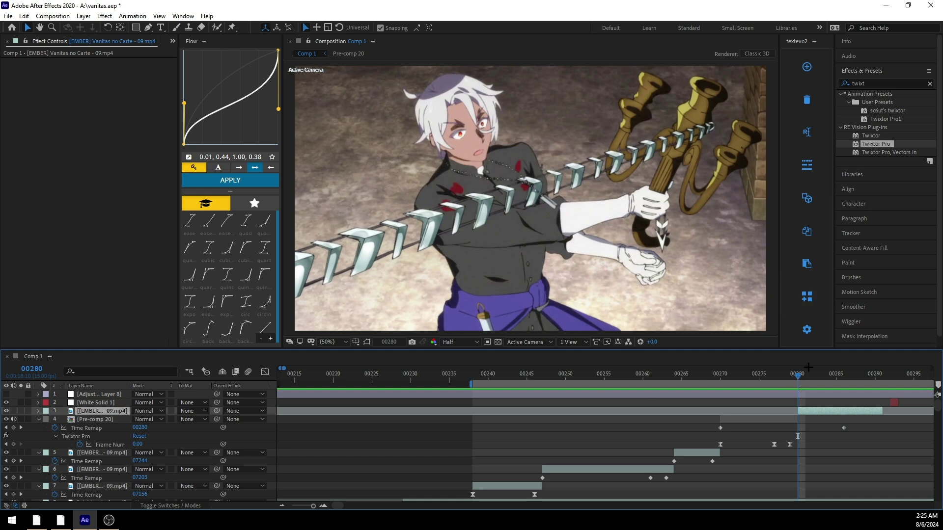
pyautogui.moveTo(798, 375)
pyautogui.mouseDown()
pyautogui.moveTo(835, 376)
pyautogui.moveTo(800, 381)
pyautogui.mouseUp()
pyautogui.moveTo(779, 411); pyautogui.dragTo(900, 408)
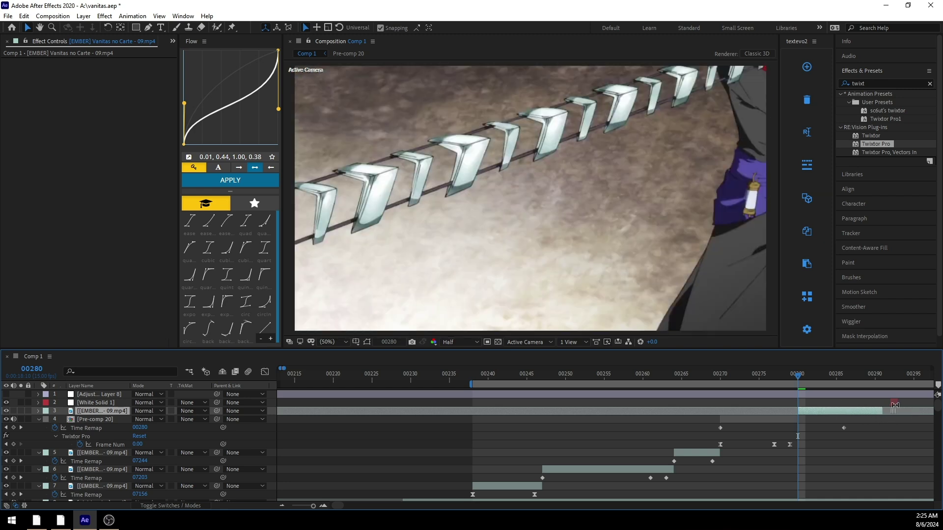
pyautogui.moveTo(797, 378); pyautogui.dragTo(782, 377)
pyautogui.moveTo(790, 378)
pyautogui.mouseDown()
pyautogui.moveTo(835, 381)
pyautogui.moveTo(785, 379)
pyautogui.moveTo(800, 393)
pyautogui.mouseUp()
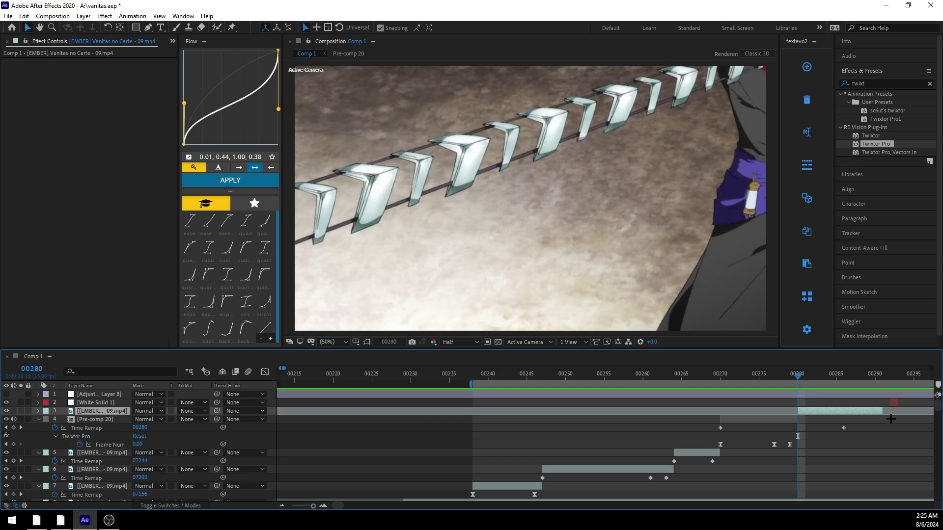
# Step: Enable time remapping on the layer 3 clip and add Time Remap keyframes at frames 281 and 282
pyautogui.hotkey('ctrl', 'alt', 't')
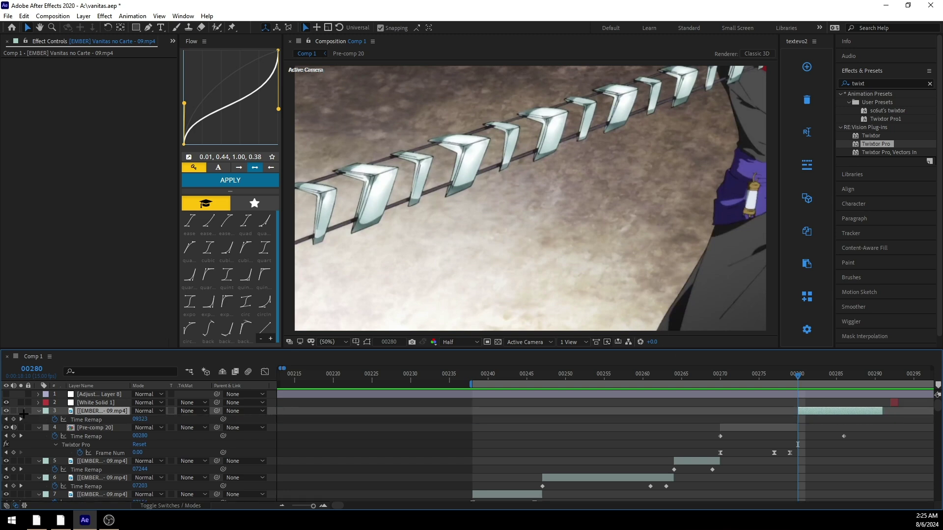
pyautogui.click(806, 375)
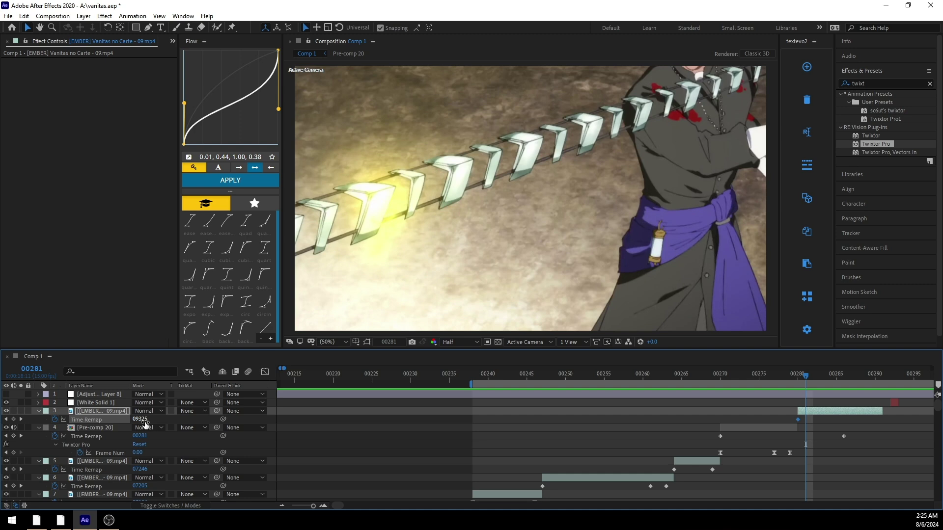
pyautogui.click(14, 420)
pyautogui.moveTo(806, 375); pyautogui.dragTo(806, 375)
pyautogui.scroll(-1, 516, 449)
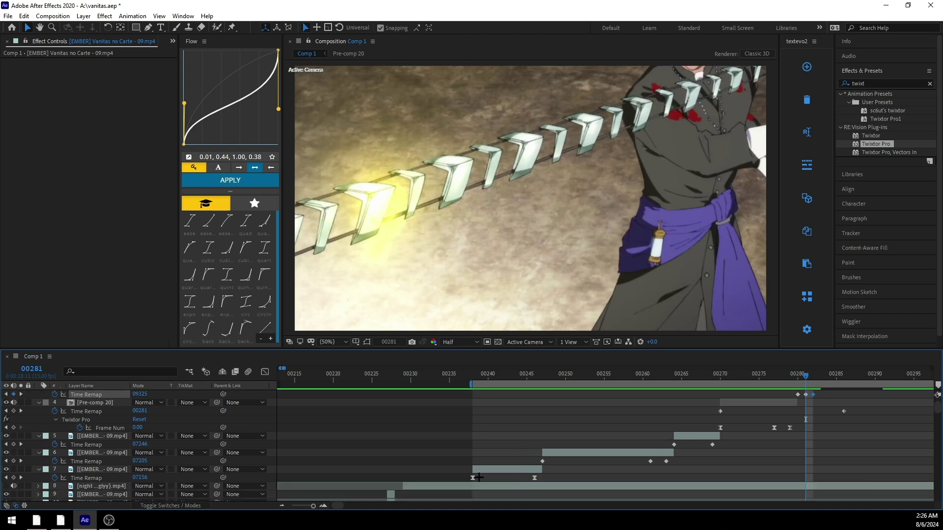
pyautogui.scroll(1, 666, 437)
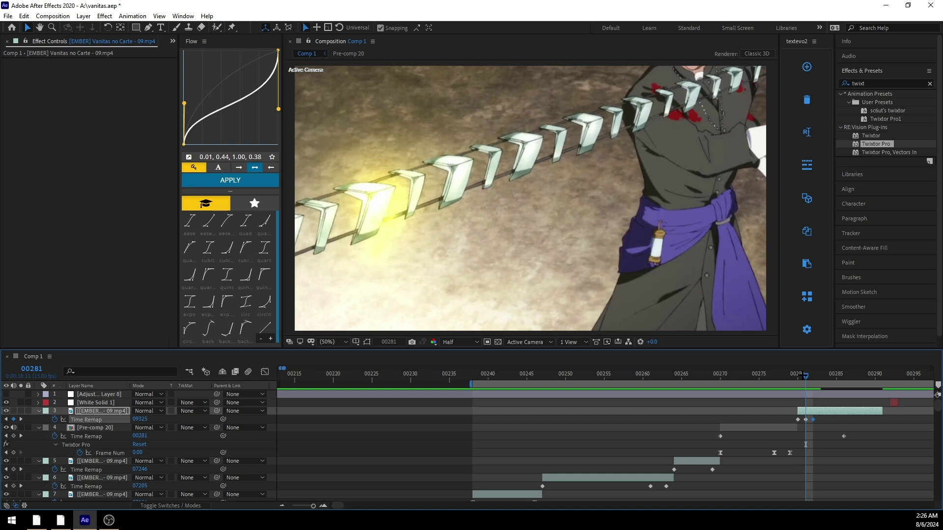
# Step: Set the layer 3 Time Remap values to 09329 at frame 281 and 09337 at frame 282
pyautogui.moveTo(147, 421); pyautogui.dragTo(170, 427)
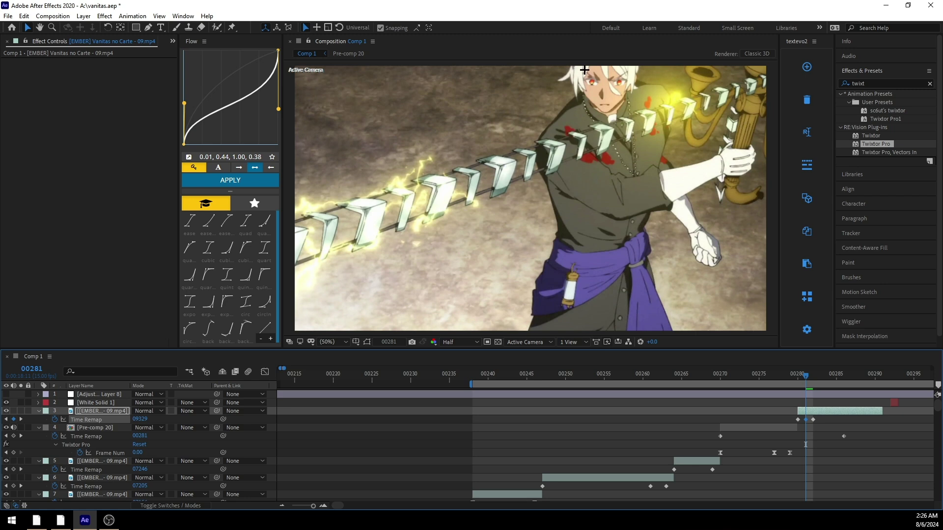
pyautogui.moveTo(804, 379); pyautogui.dragTo(812, 376)
pyautogui.click(168, 421)
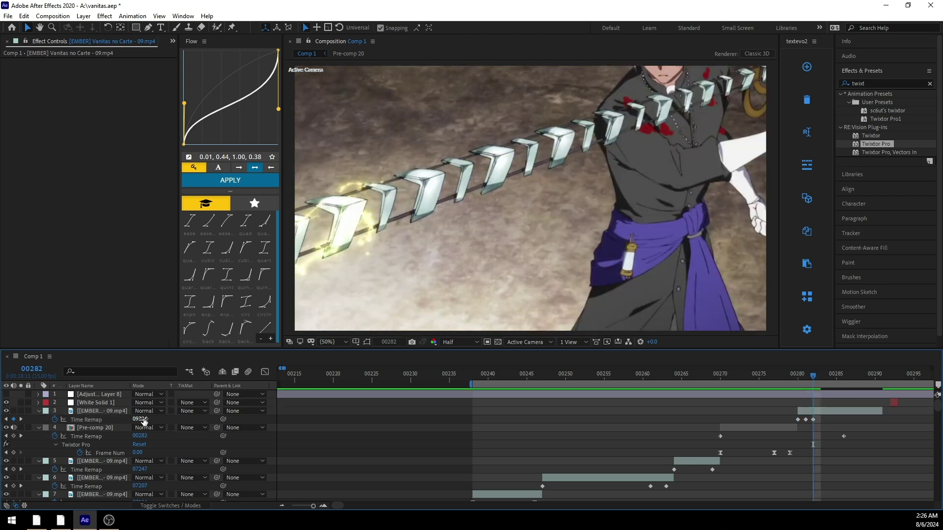
pyautogui.moveTo(144, 422); pyautogui.dragTo(196, 418)
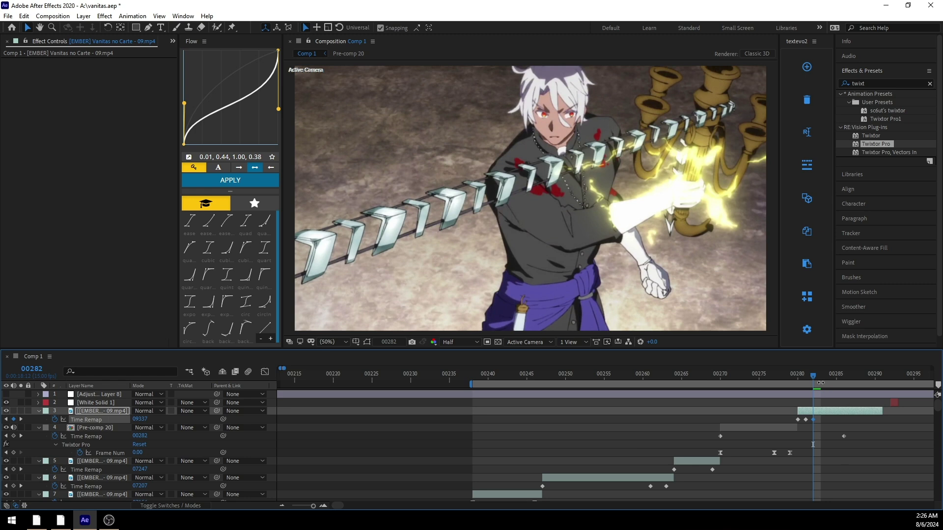
# Step: Add a layer 3 Time Remap keyframe of 09339 at frame 283 and preview the cut from the pre-comp
pyautogui.press('pageup')
pyautogui.moveTo(805, 378); pyautogui.dragTo(821, 379)
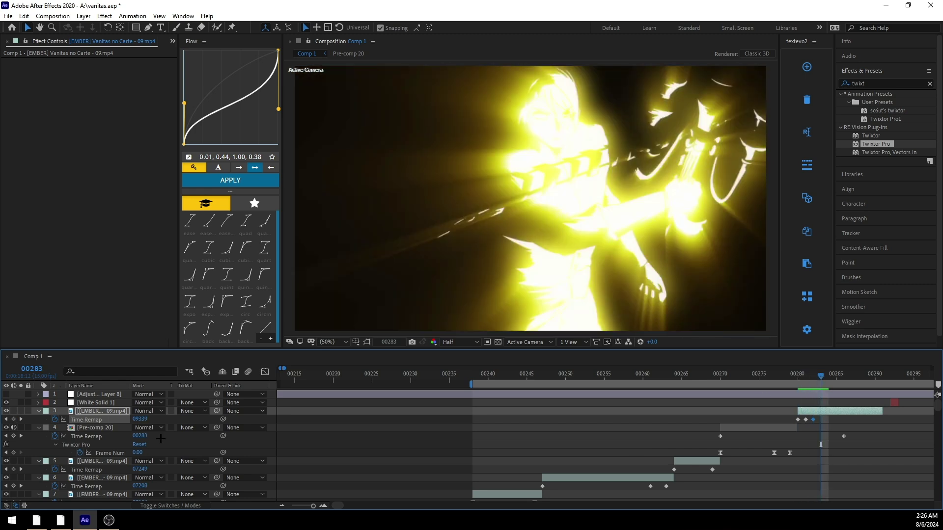
pyautogui.click(19, 419)
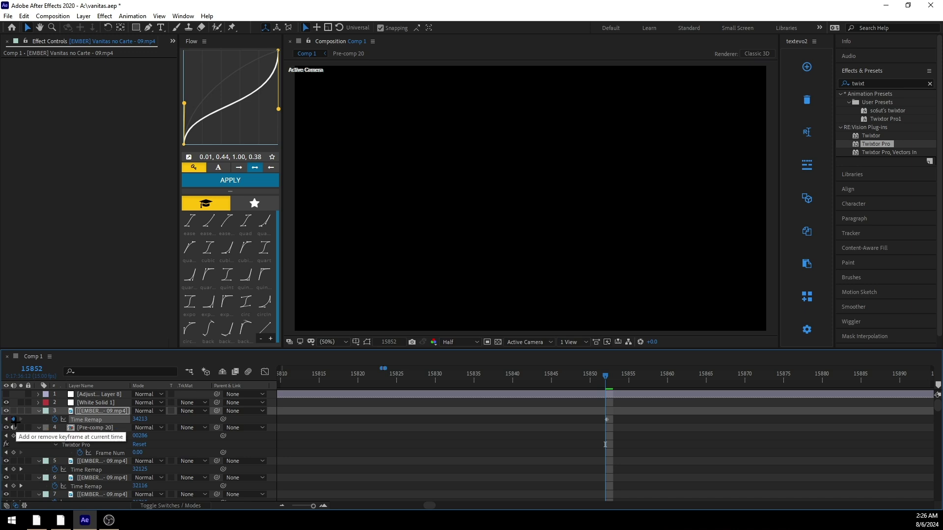
pyautogui.press('o')
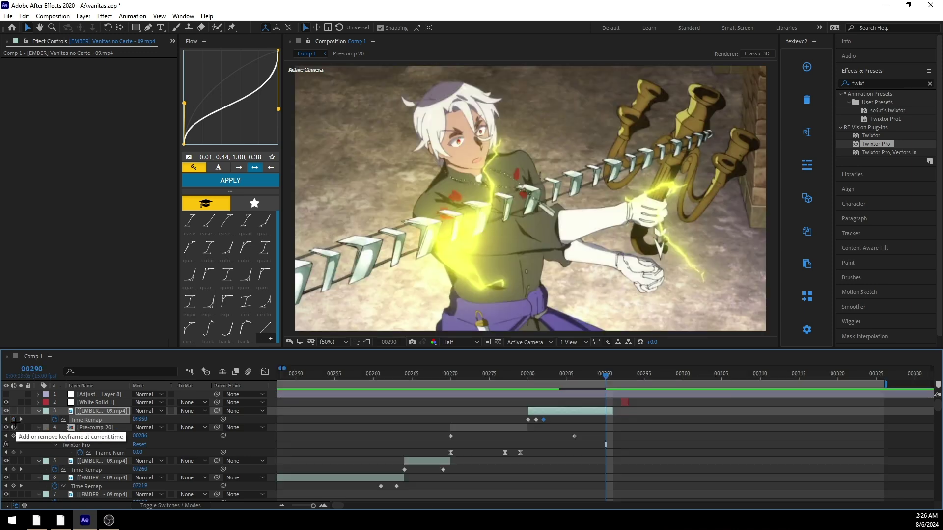
pyautogui.moveTo(534, 376); pyautogui.dragTo(550, 360)
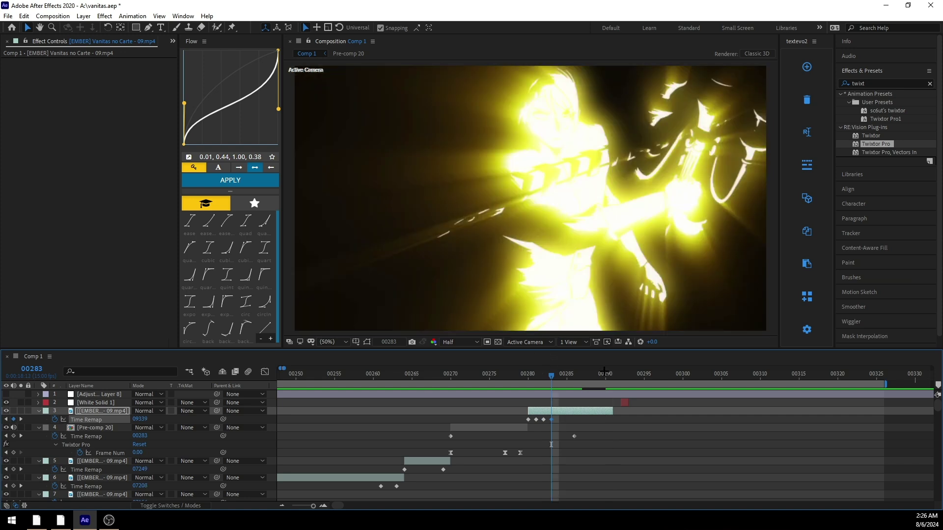
pyautogui.moveTo(556, 380); pyautogui.dragTo(482, 377)
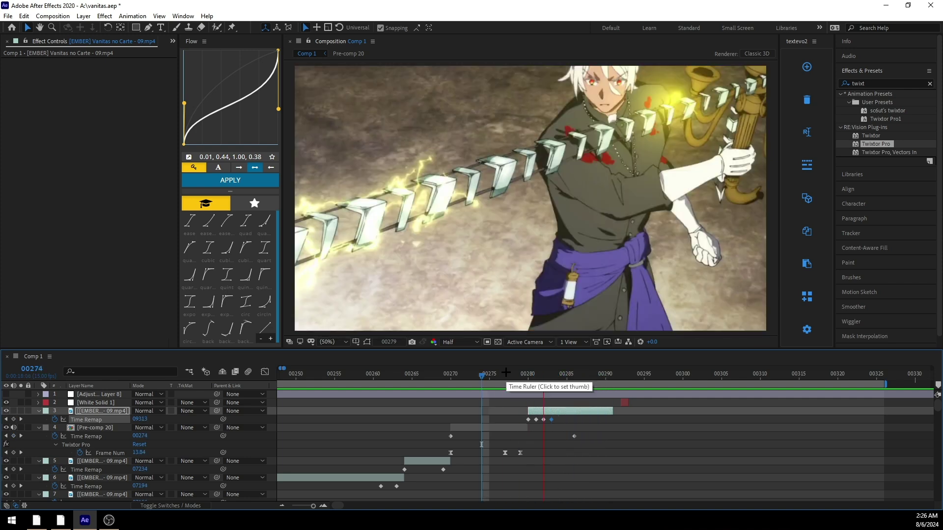
pyautogui.click(506, 374)
pyautogui.press('space')
# Step: Move the layer 3 clip one frame earlier and extend its start to frame 279
pyautogui.click(521, 375)
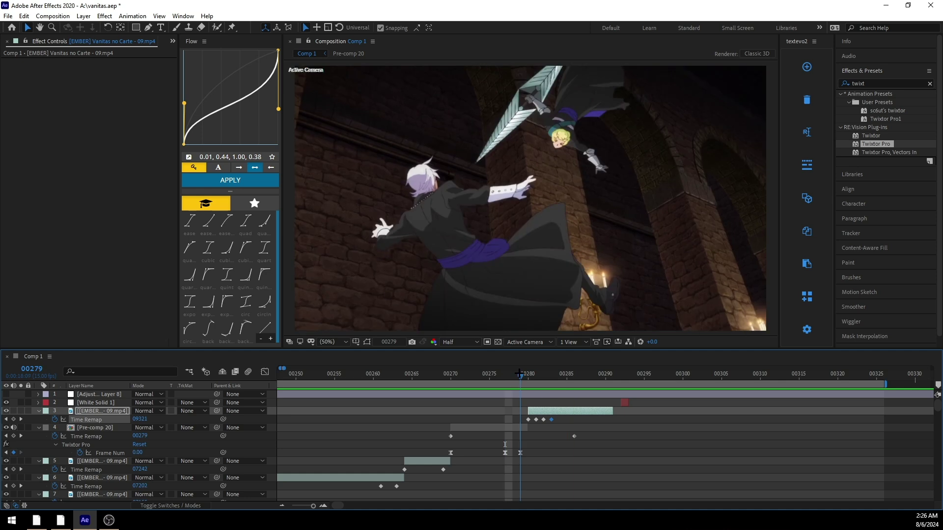
pyautogui.moveTo(521, 375)
pyautogui.mouseDown()
pyautogui.moveTo(536, 376)
pyautogui.moveTo(529, 376)
pyautogui.mouseUp()
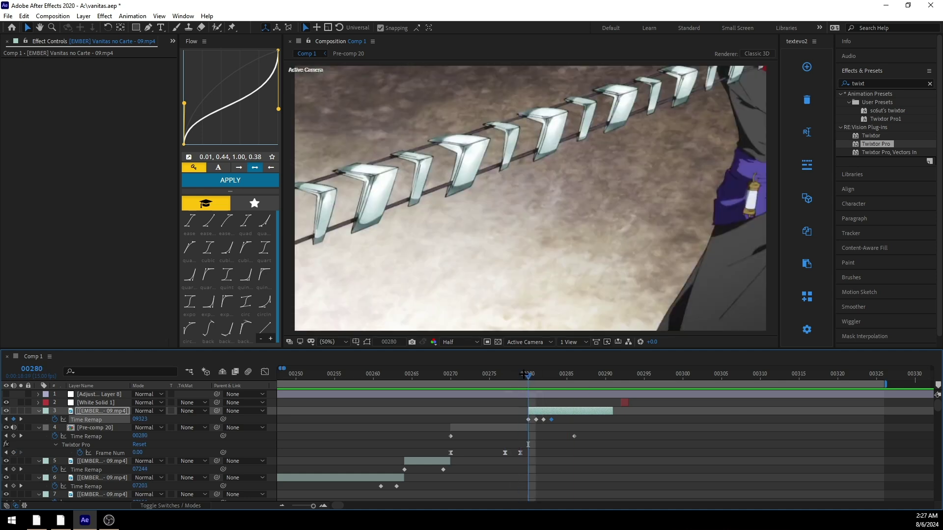
pyautogui.click(575, 434)
pyautogui.click(566, 410)
pyautogui.moveTo(570, 410); pyautogui.dragTo(565, 410)
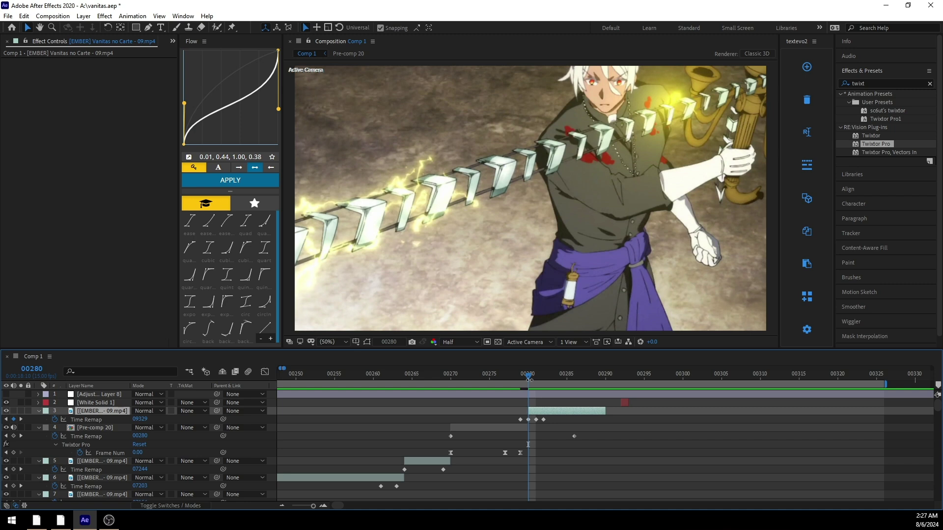
pyautogui.press('pageup')
pyautogui.moveTo(500, 377); pyautogui.dragTo(528, 378)
pyautogui.moveTo(525, 410); pyautogui.dragTo(522, 410)
pyautogui.press('pageup')
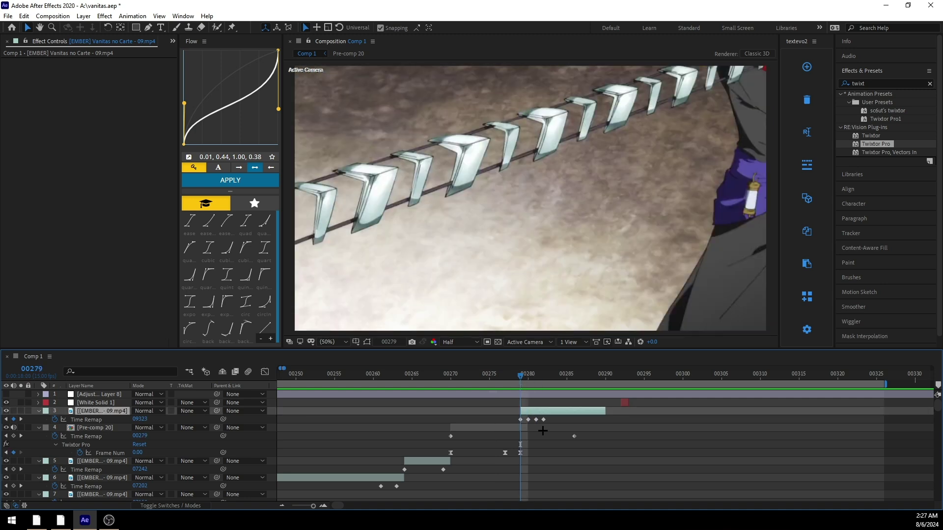
# Step: Move the last two Frame Num keyframes to frames 276 and 278, trim the pre-comp's end to frame 279 and preview the sequence
pyautogui.click(524, 431)
pyautogui.moveTo(520, 378); pyautogui.dragTo(513, 378)
pyautogui.moveTo(525, 449); pyautogui.dragTo(497, 454)
pyautogui.click(537, 444)
pyautogui.click(527, 430)
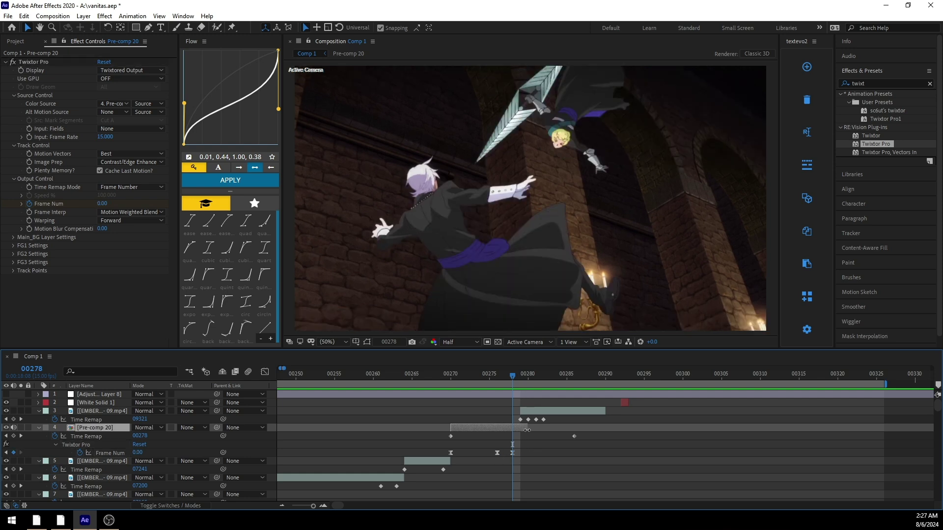
pyautogui.press('space')
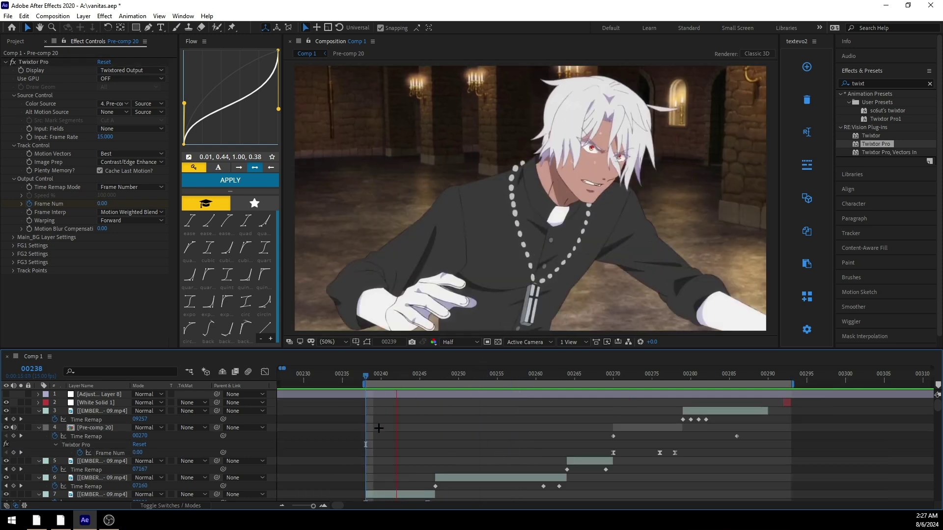